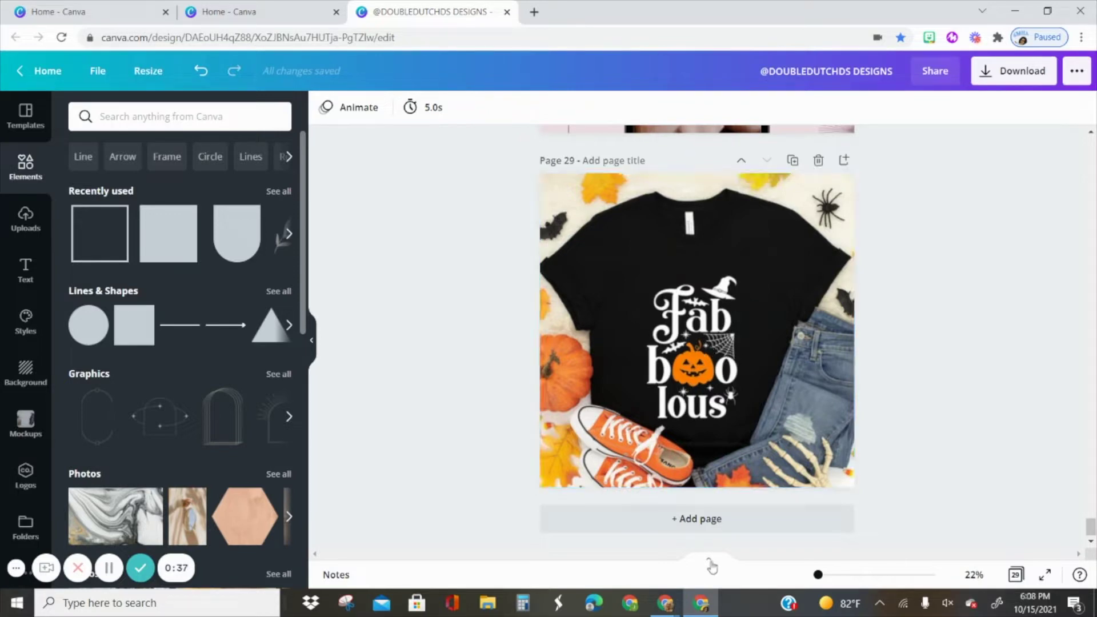
- Add a new blank page 30 below the Halloween shirt mockup on page 29
click(692, 523)
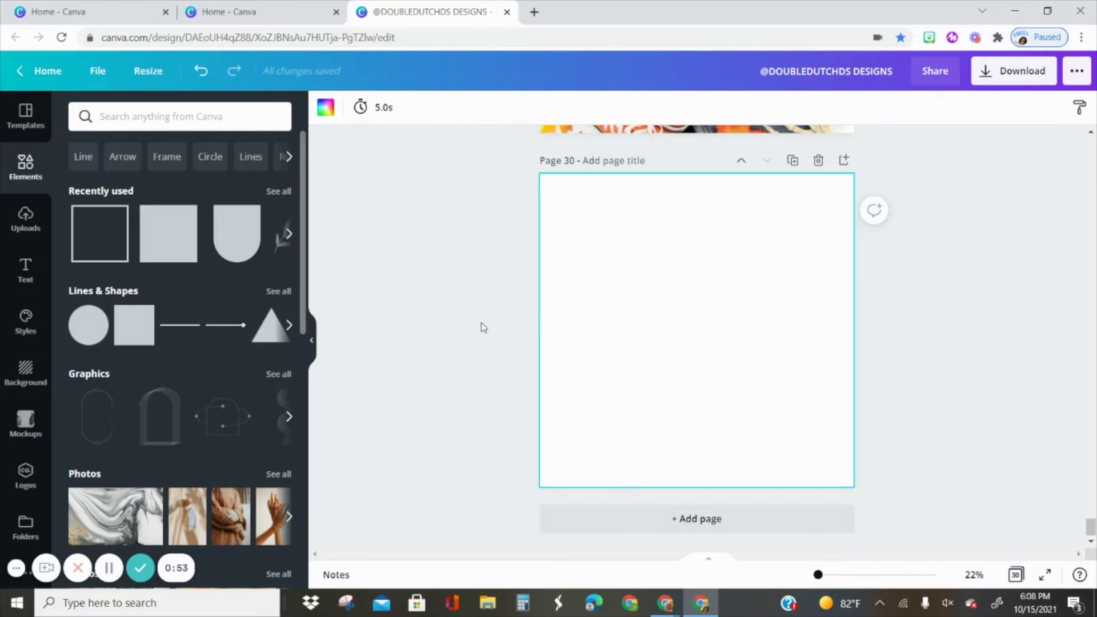
- Add a text box reading 'Fab', enlarge it to size 347 and centre it on the page
scroll(481, 322, up, 2)
scroll(482, 321, down, 2)
key(t)
drag(646, 318, 587, 311)
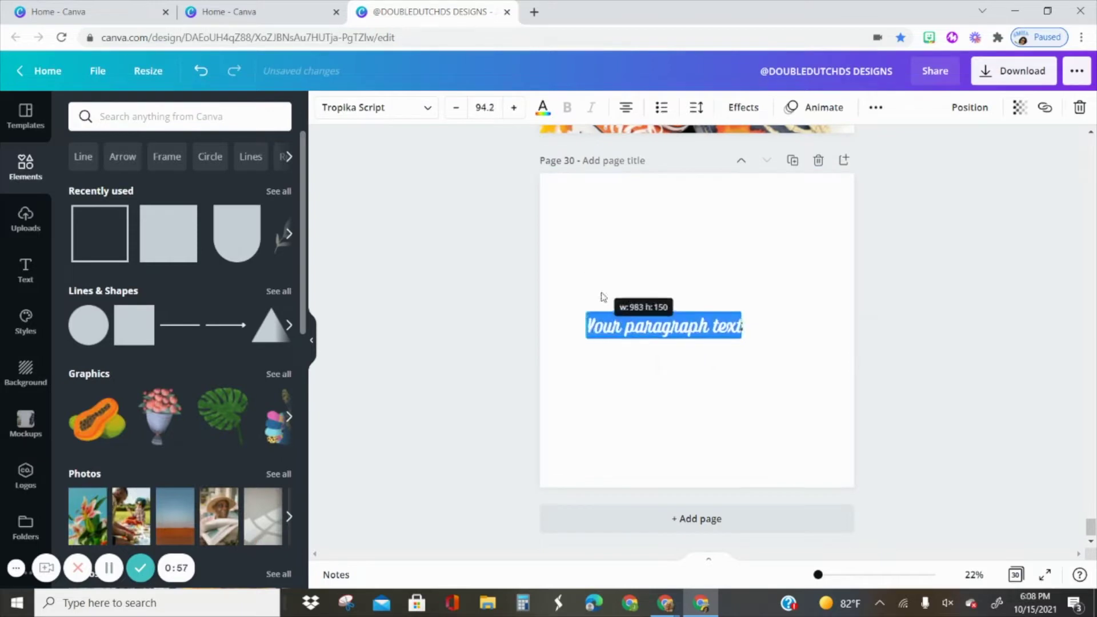
drag(675, 362, 684, 316)
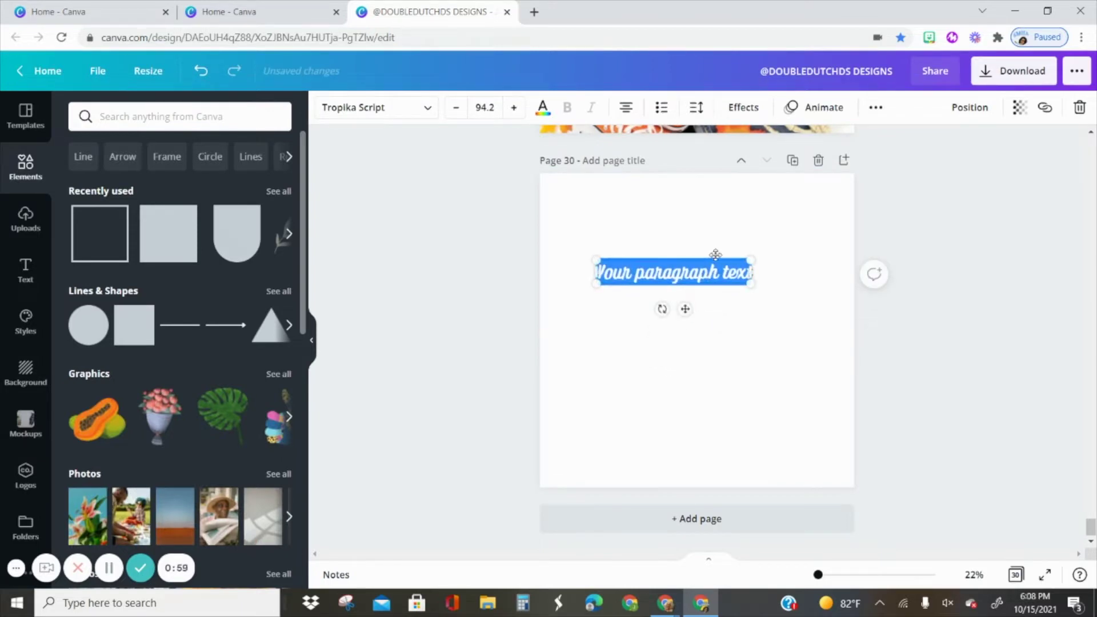
double_click(708, 272)
click(709, 272)
text(Fab)
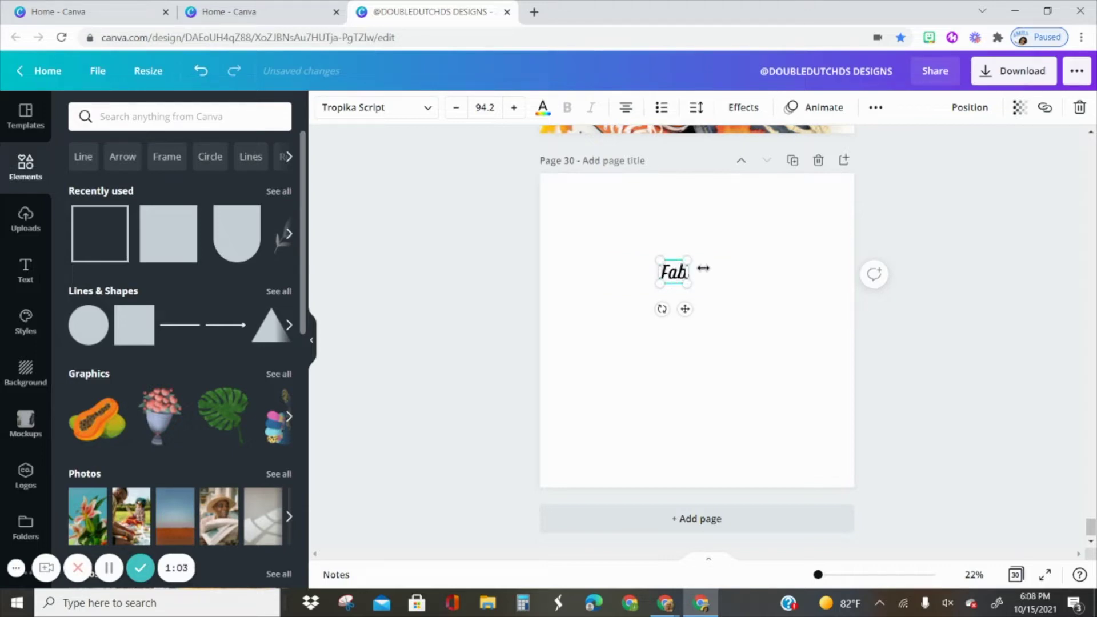
drag(698, 258, 749, 234)
drag(727, 287, 704, 306)
drag(717, 237, 736, 213)
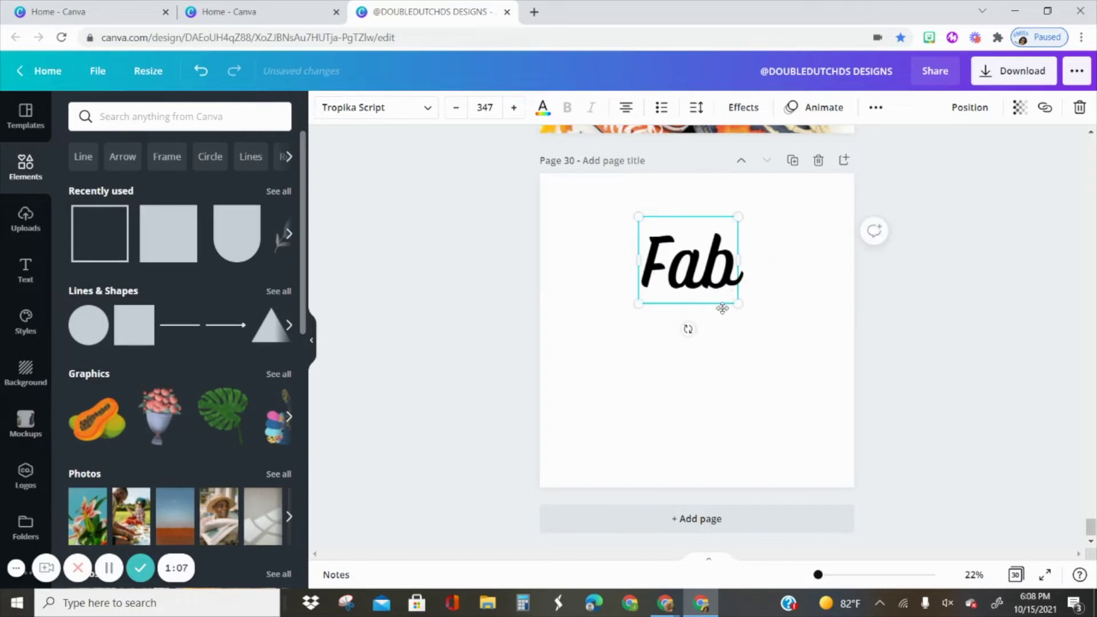
drag(720, 306, 713, 309)
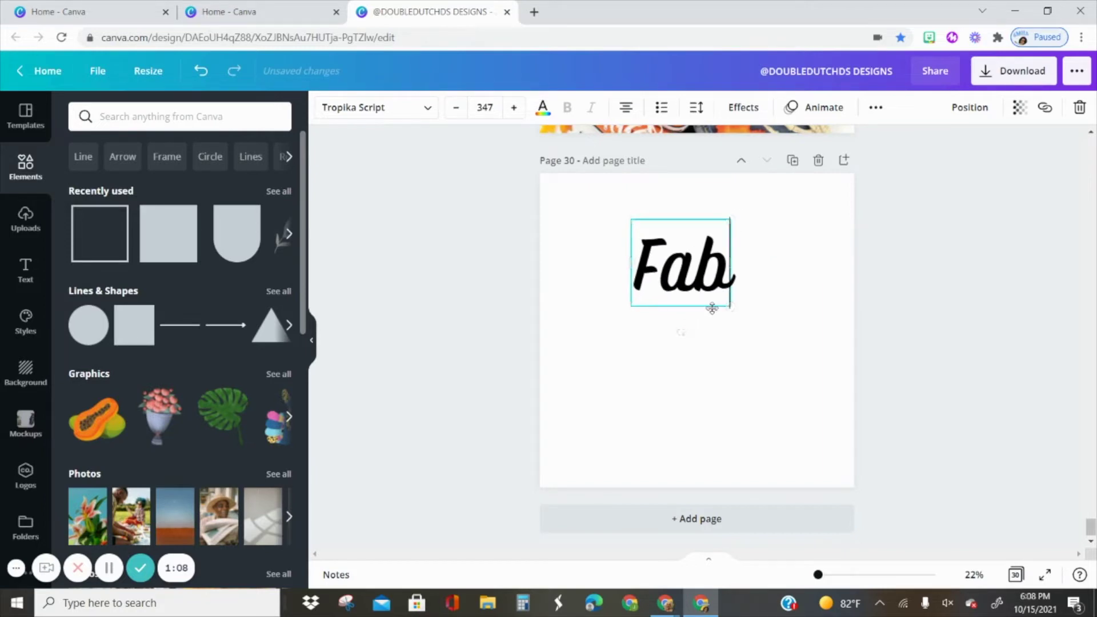
- Set the Fab text in the Spicy Chicken font
click(425, 109)
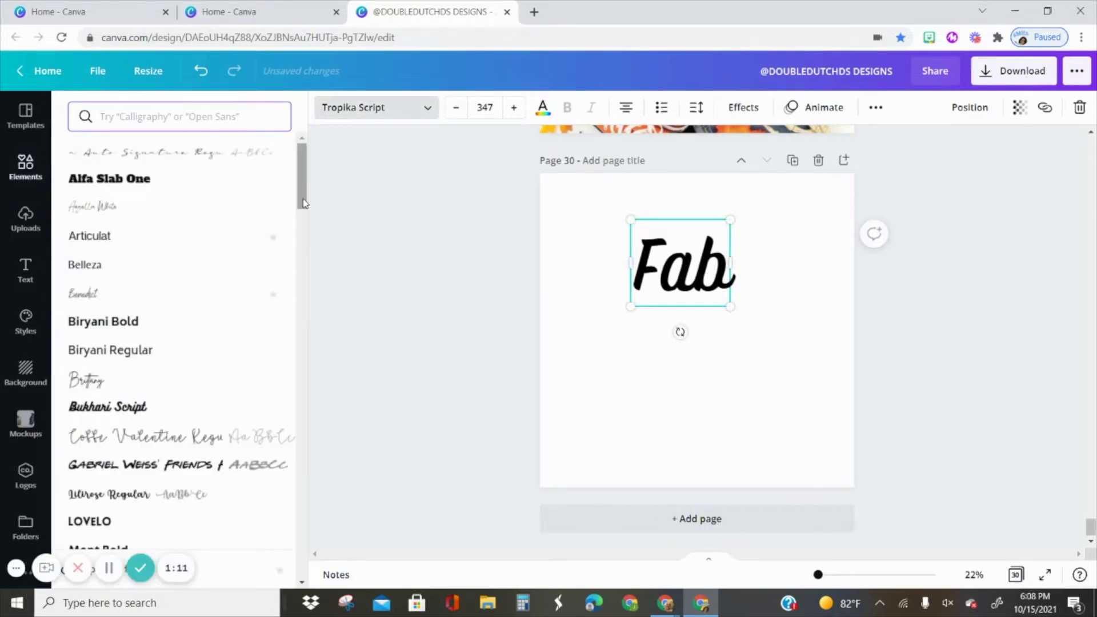
drag(303, 202, 313, 431)
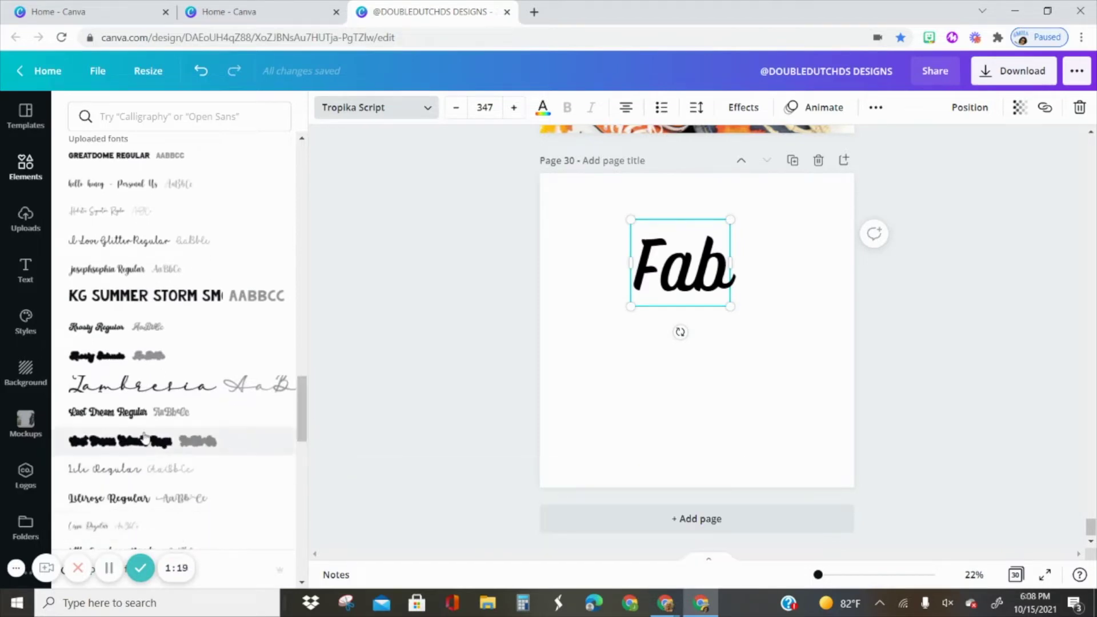
scroll(166, 433, down, 10)
scroll(171, 427, down, 3)
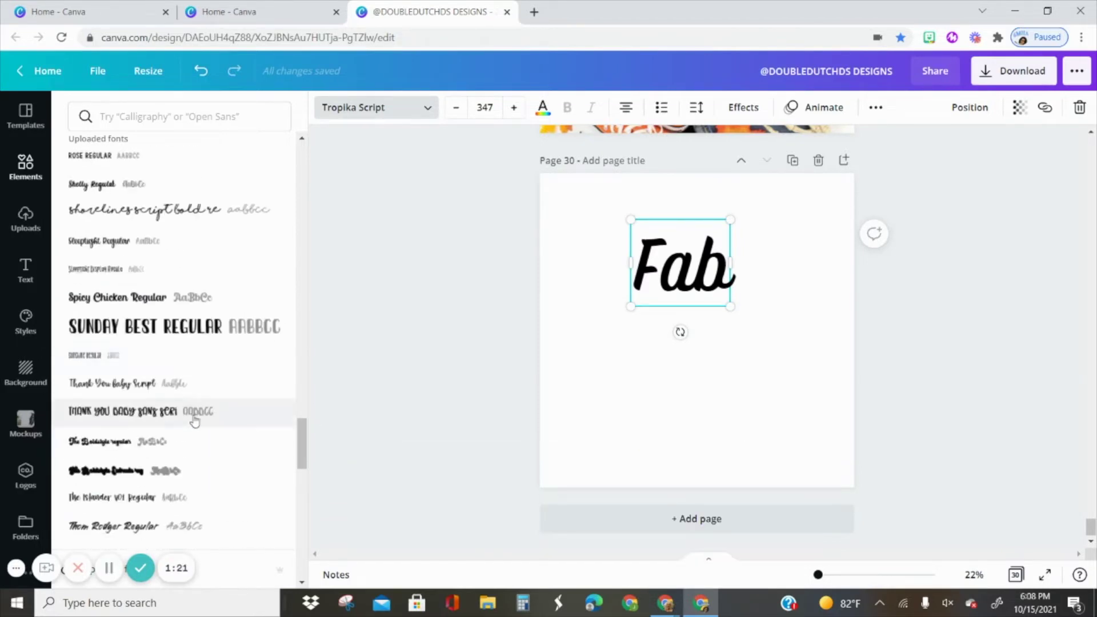
click(160, 298)
key(Escape)
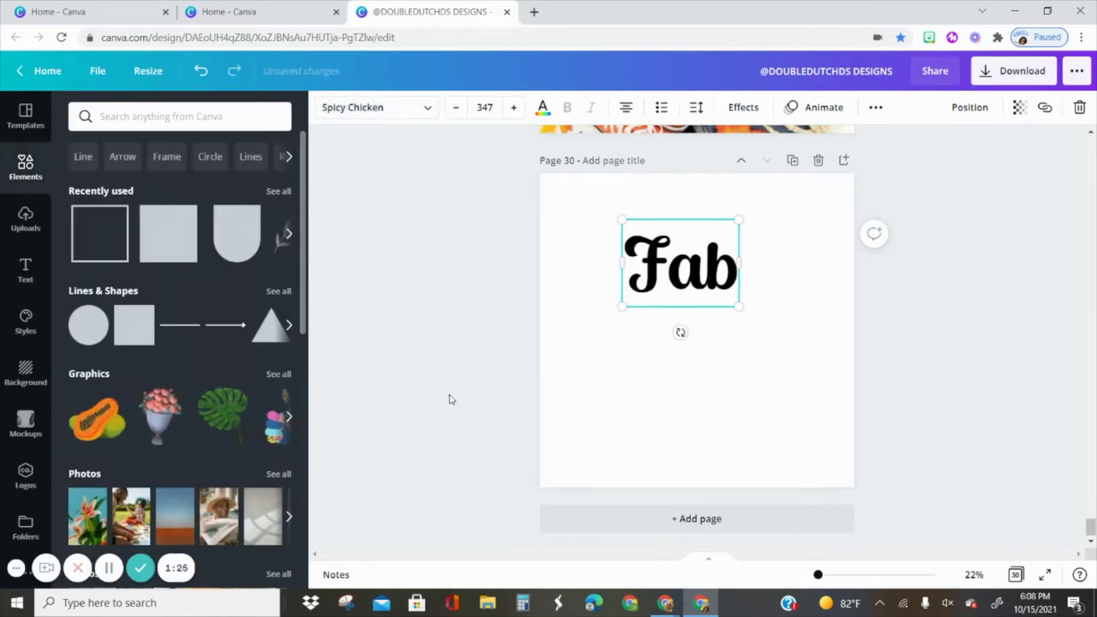
scroll(451, 394, up, 5)
- Resize Fab to font size 420, shifting it slightly right
scroll(567, 410, down, 3)
scroll(607, 401, up, 1)
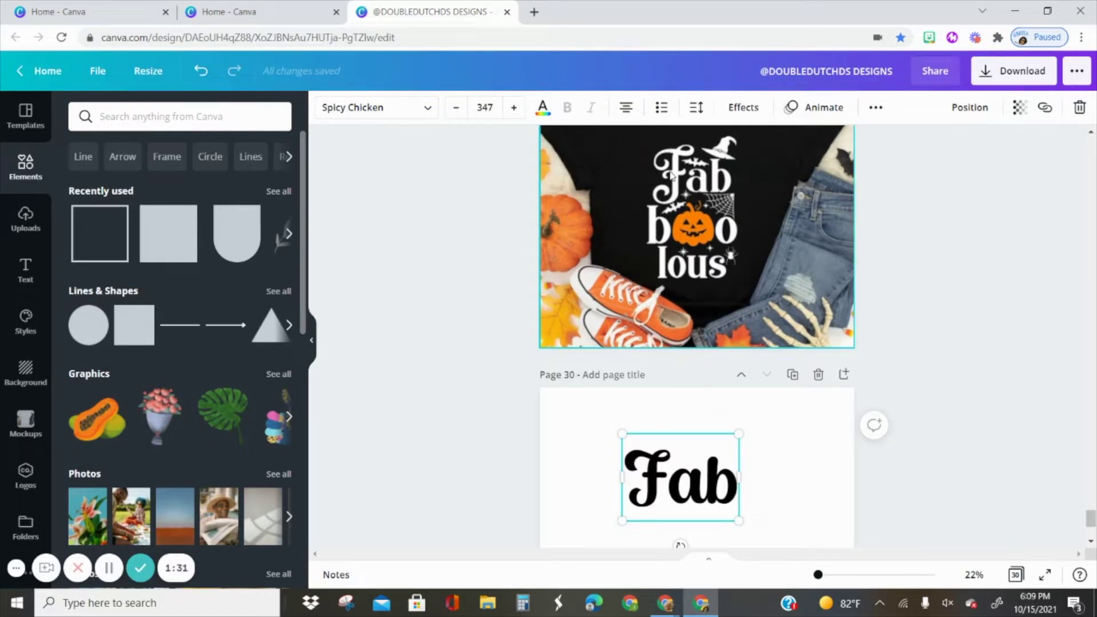
scroll(657, 445, down, 3)
scroll(677, 337, up, 4)
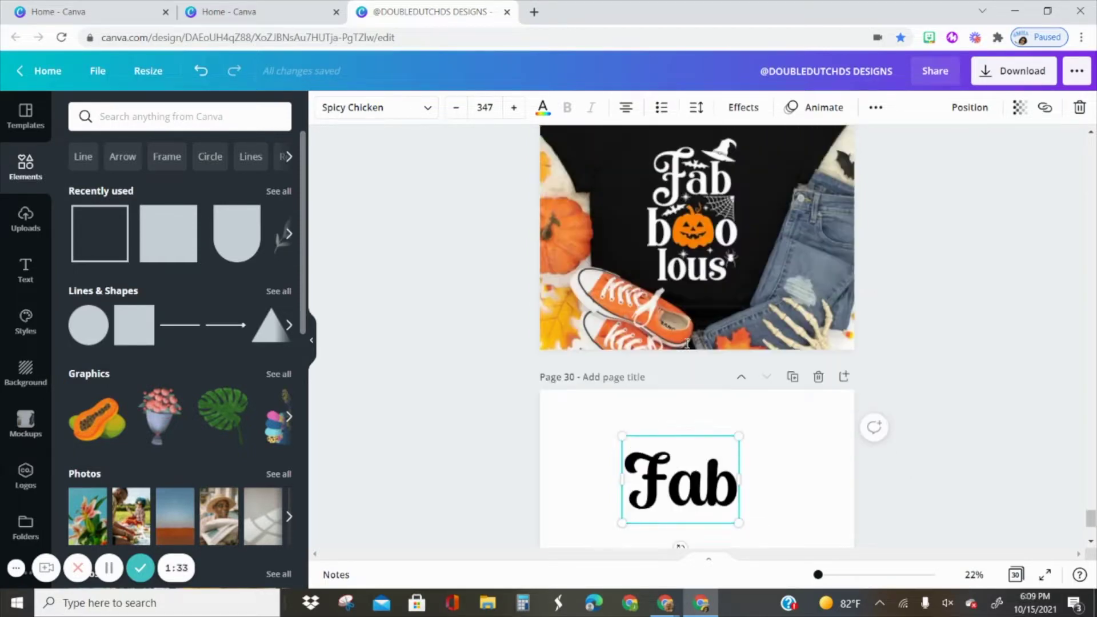
scroll(723, 251, down, 2)
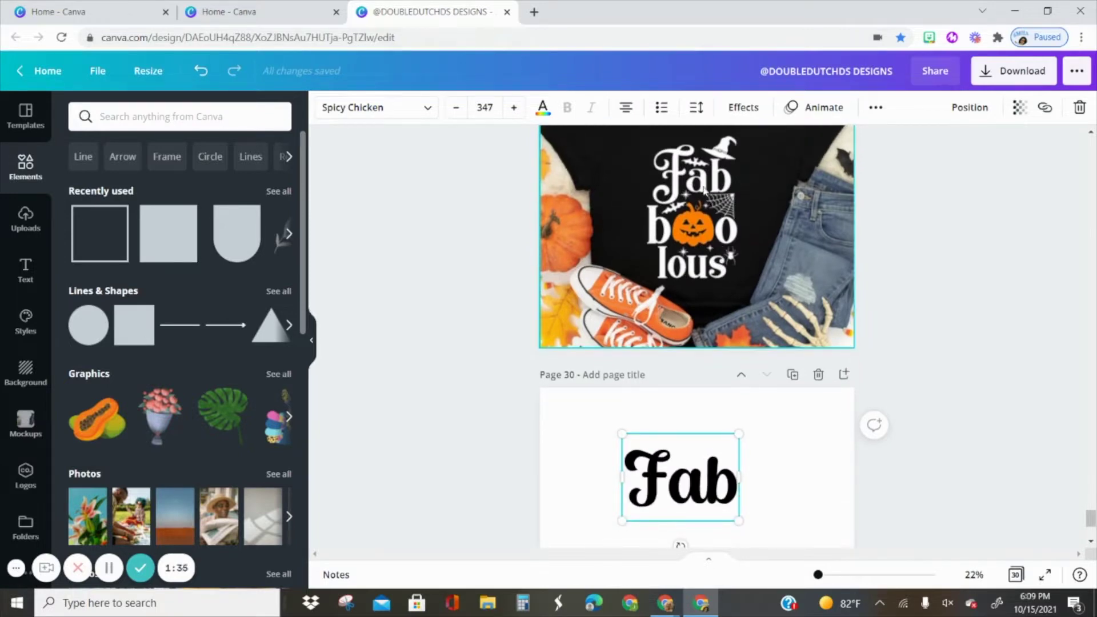
drag(748, 425, 752, 423)
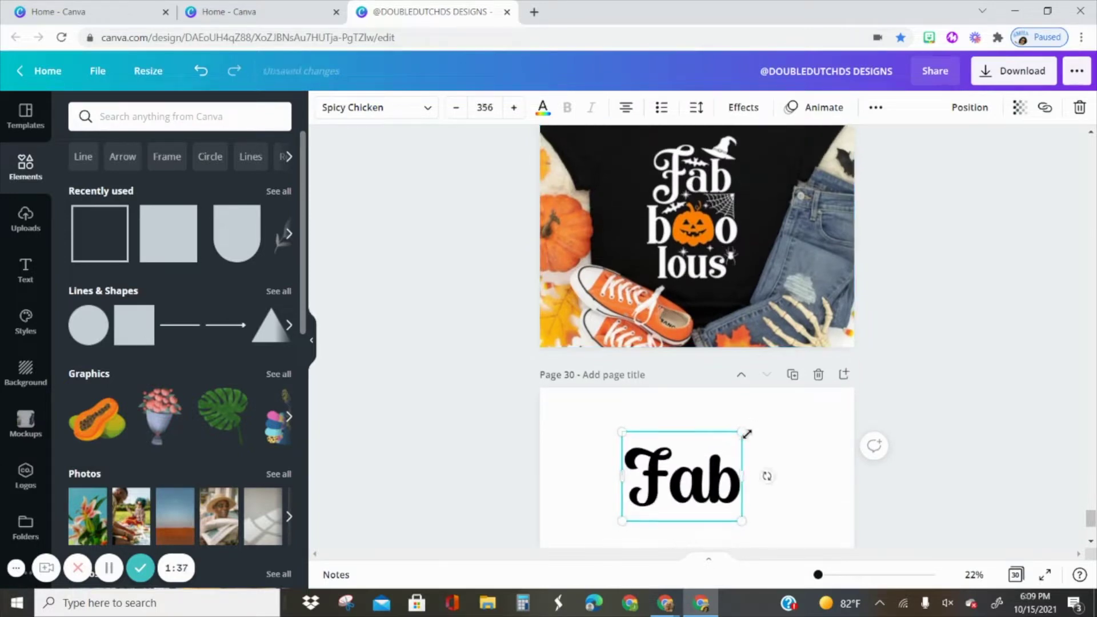
scroll(692, 379, down, 3)
drag(617, 303, 587, 326)
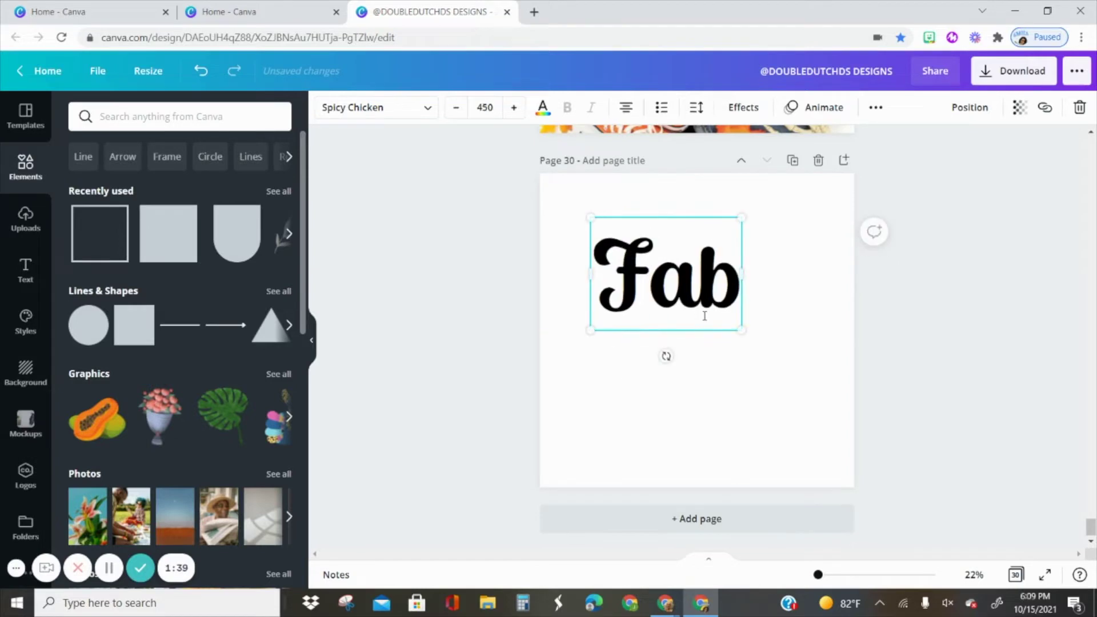
drag(741, 328, 720, 323)
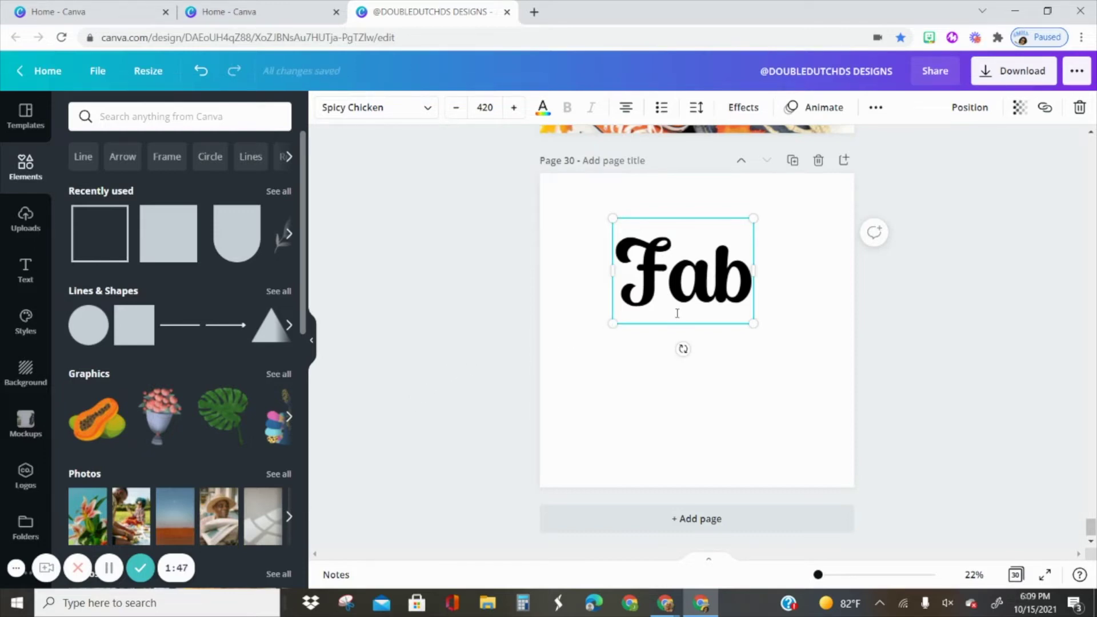
- Nudge Fab into place near the top and drag a copy of it below the original
drag(663, 320, 657, 322)
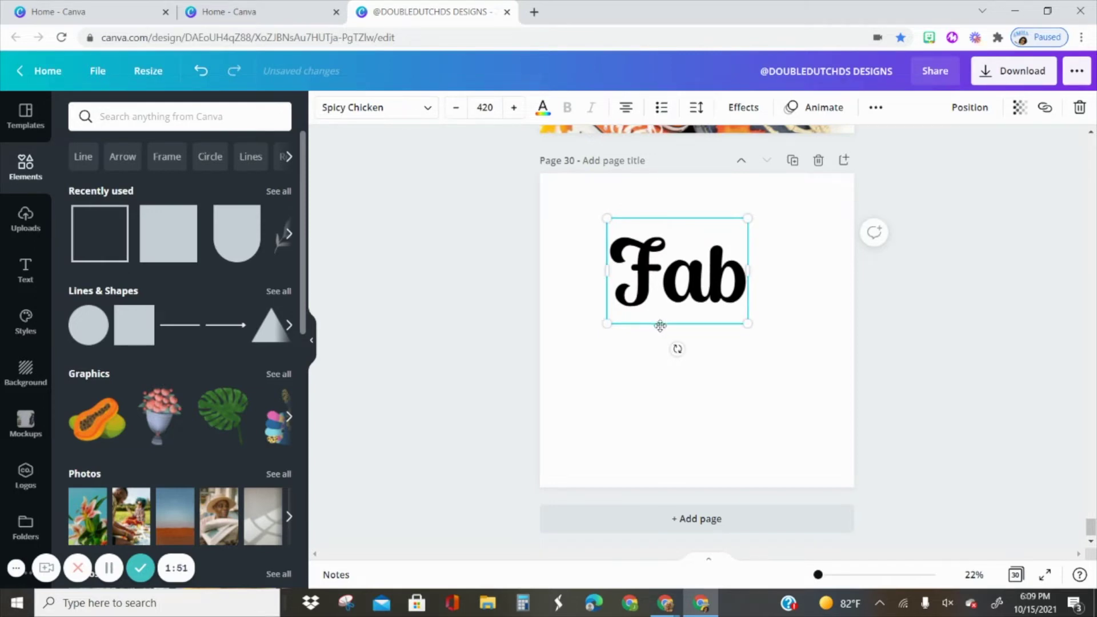
click(669, 365)
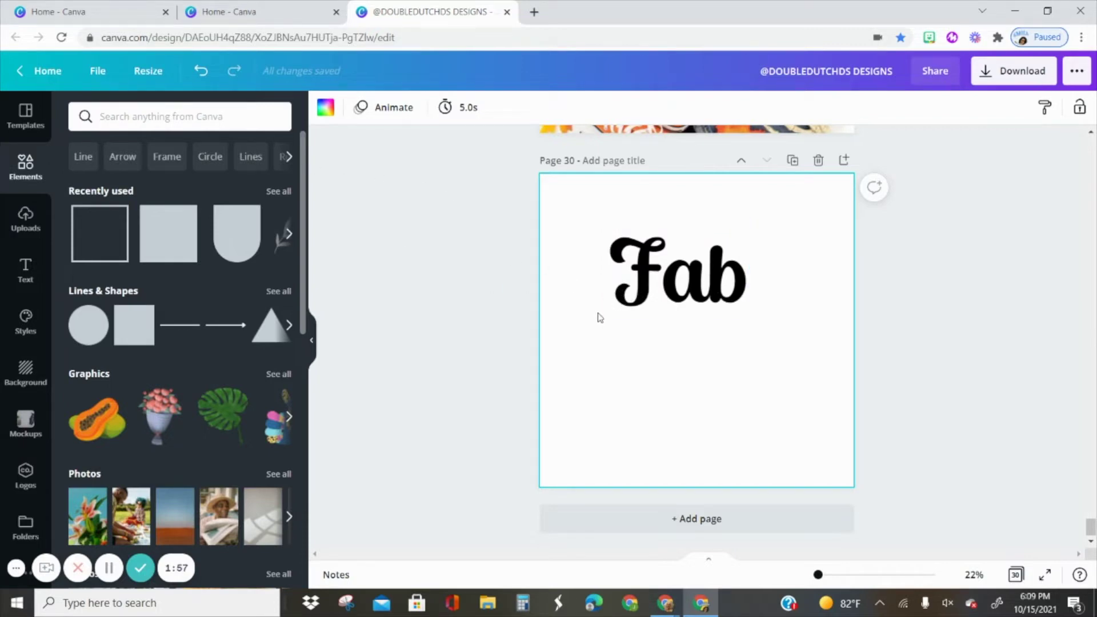
drag(676, 302, 679, 382)
scroll(671, 308, up, 1)
scroll(678, 305, down, 1)
- Change the copy to 'lous', place it low on the page, and move Fab up-left
double_click(679, 383)
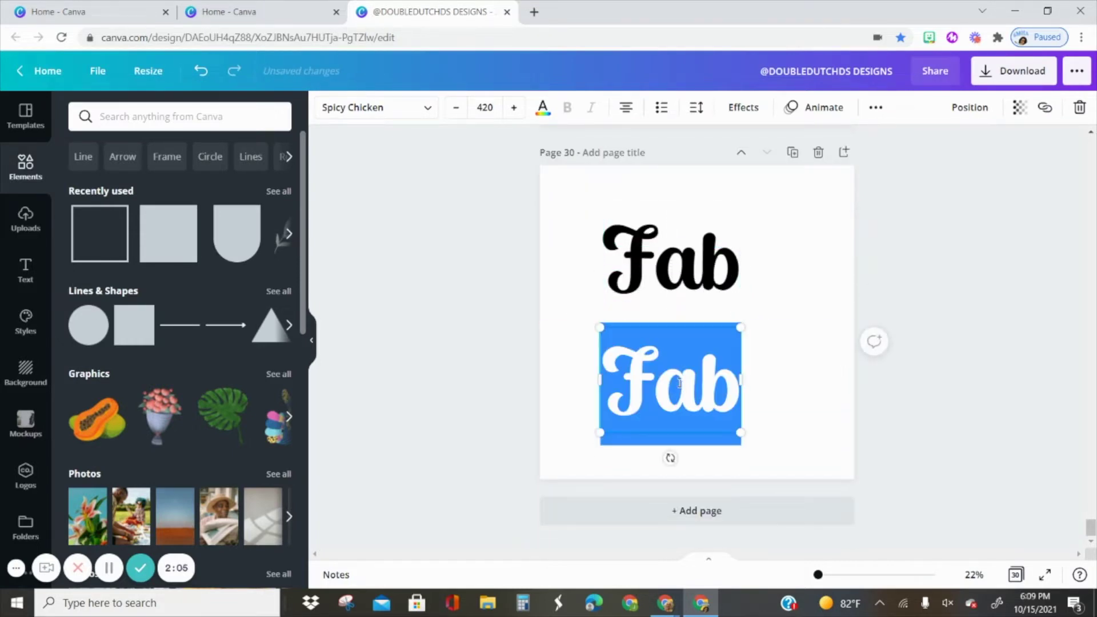
text(lous)
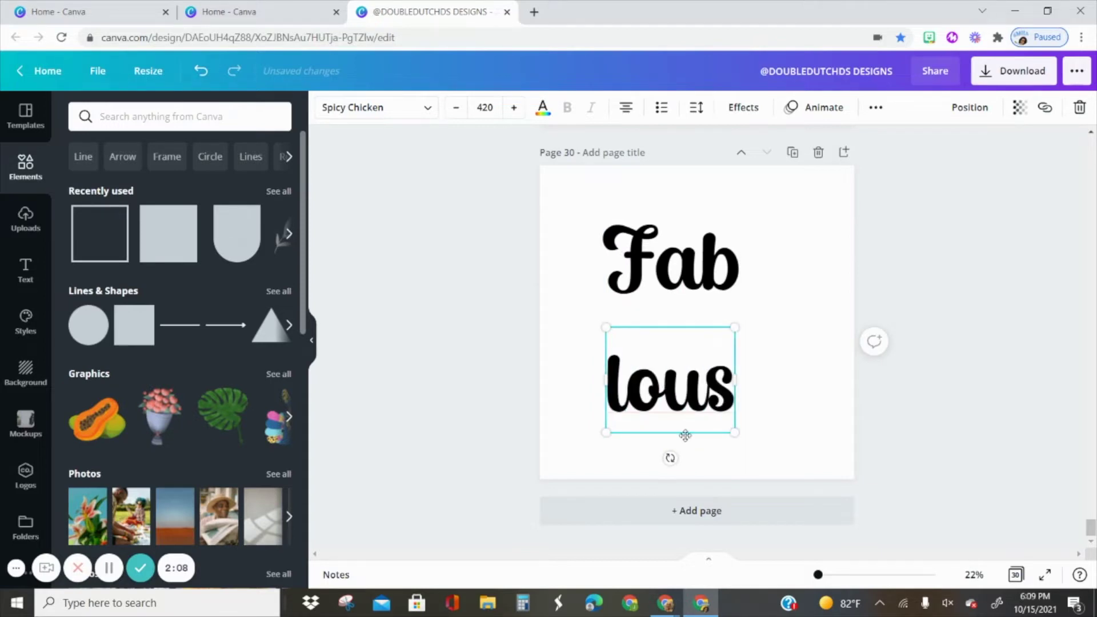
drag(685, 435, 726, 436)
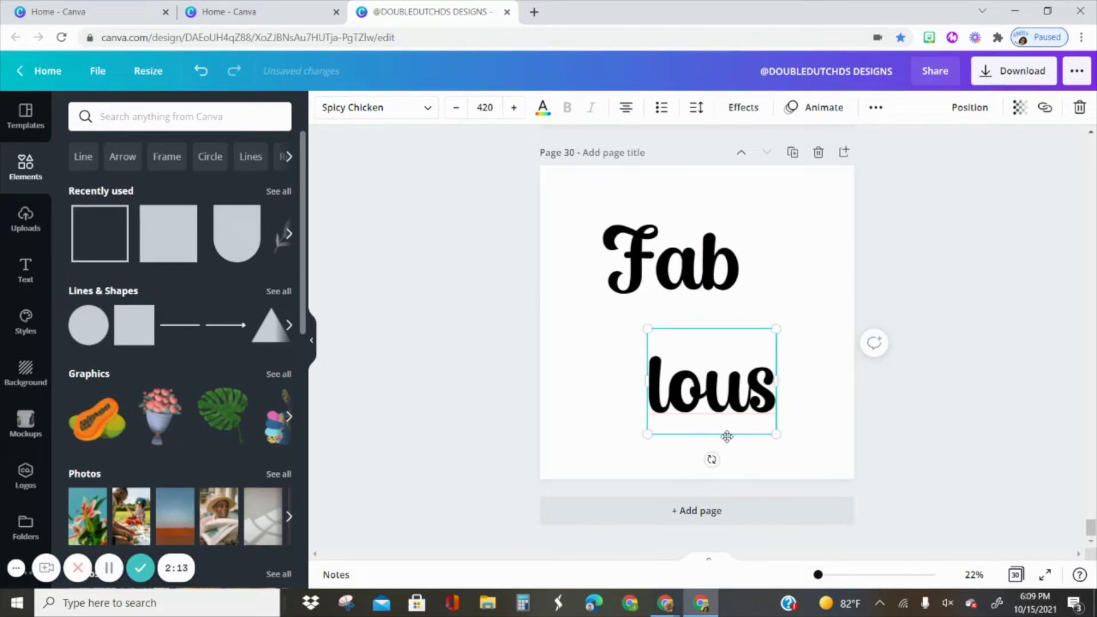
drag(705, 433, 678, 434)
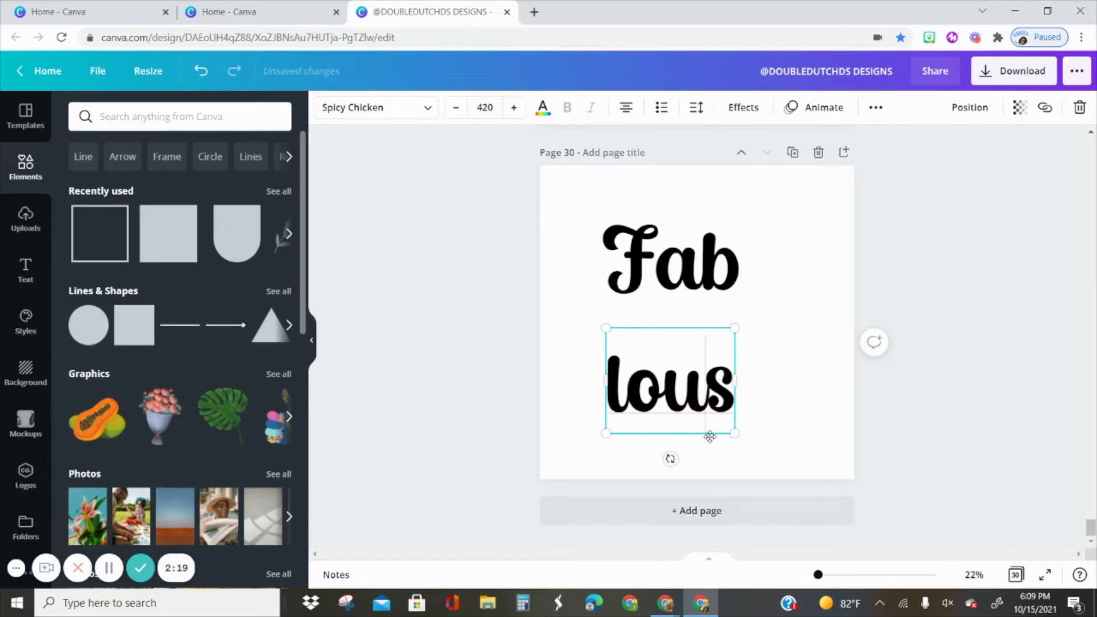
drag(711, 434, 729, 457)
drag(713, 309, 691, 282)
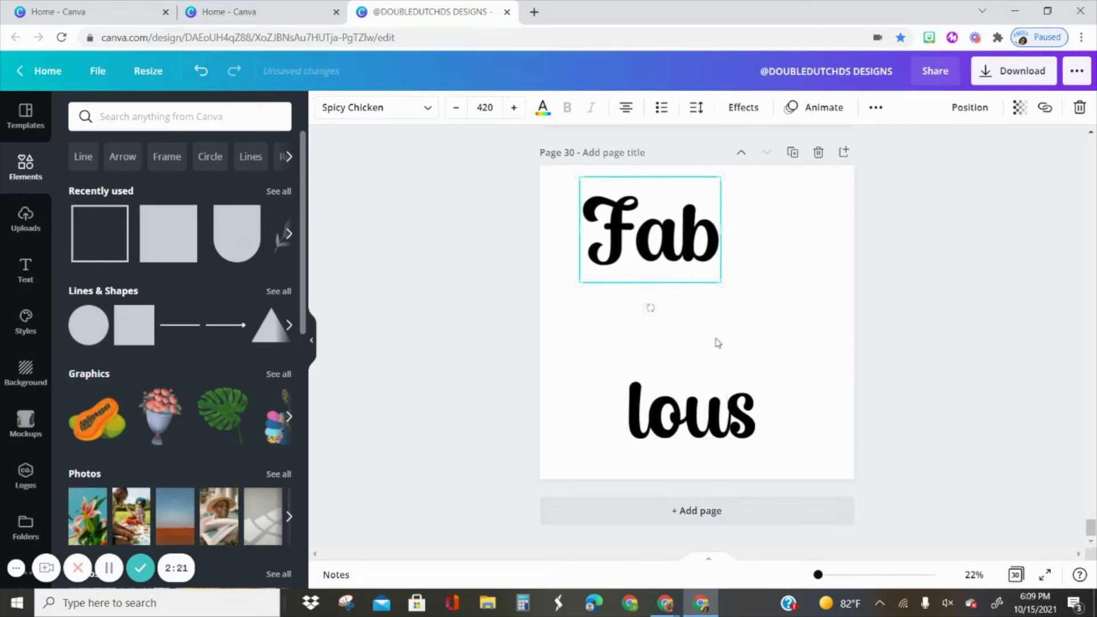
drag(691, 414, 689, 422)
click(781, 380)
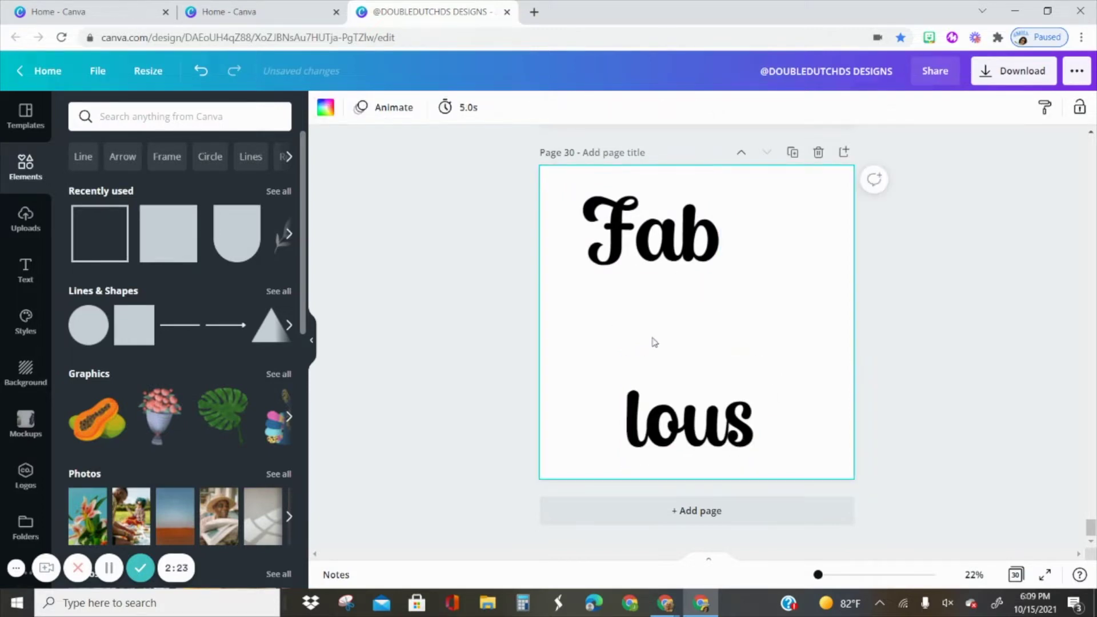
click(669, 247)
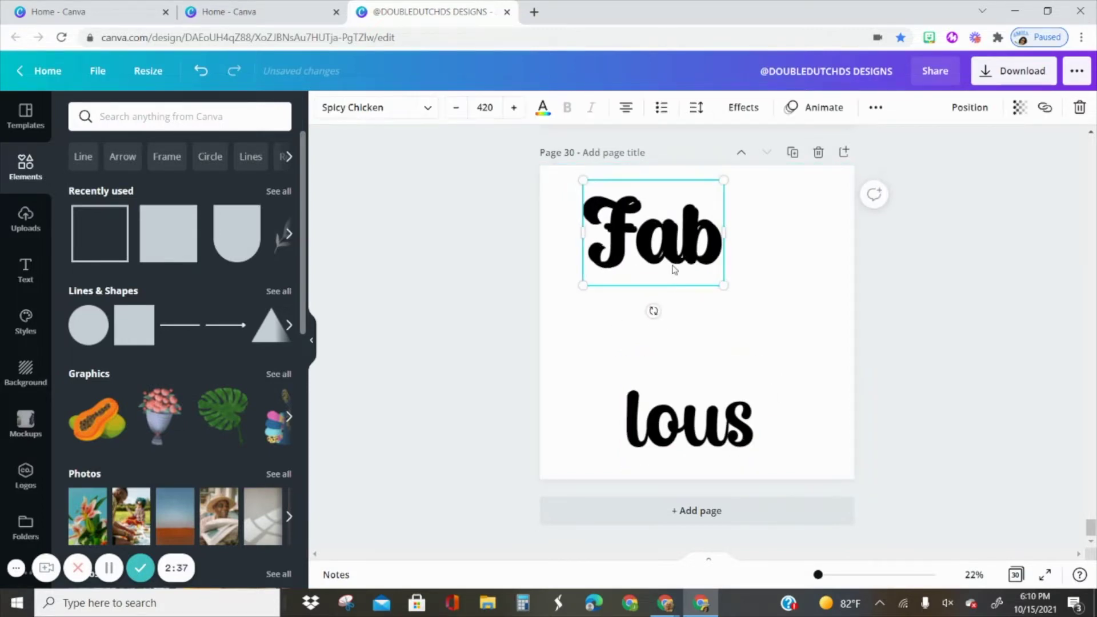
- Duplicate Fab into the gap below it, retype the copy as 'BOO', and start a font search
drag(673, 263, 708, 359)
double_click(722, 337)
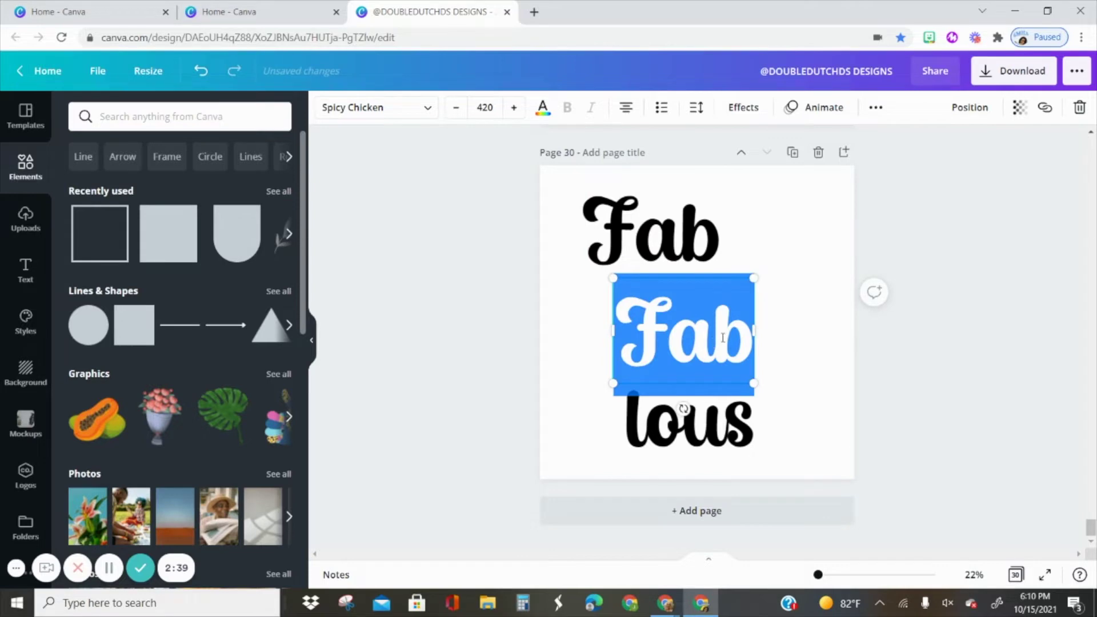
text(BOO)
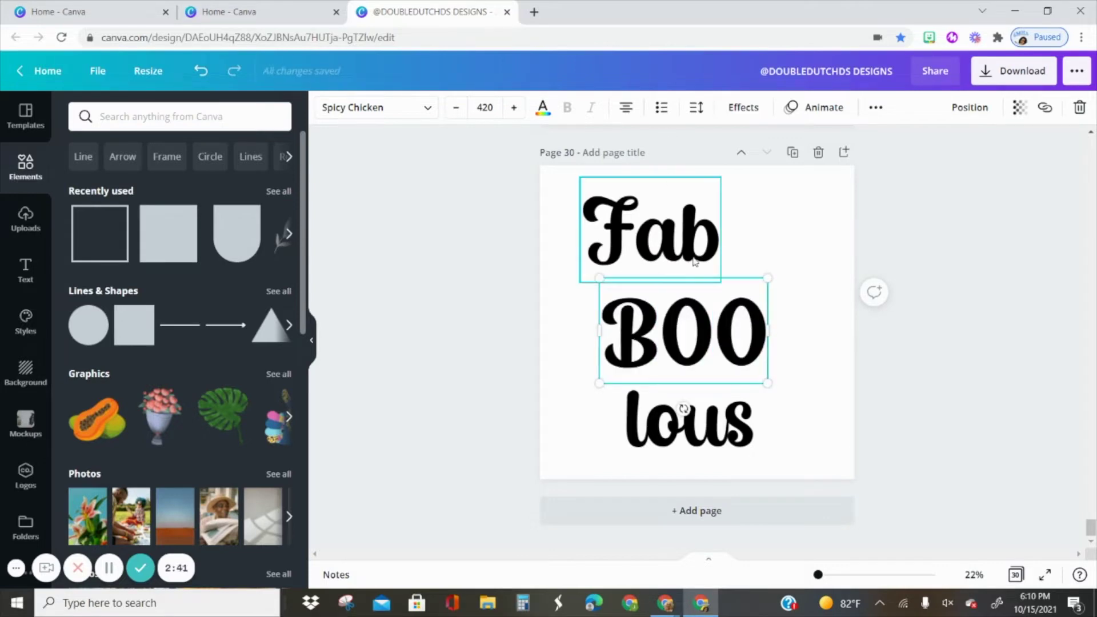
scroll(694, 262, up, 5)
scroll(713, 389, down, 4)
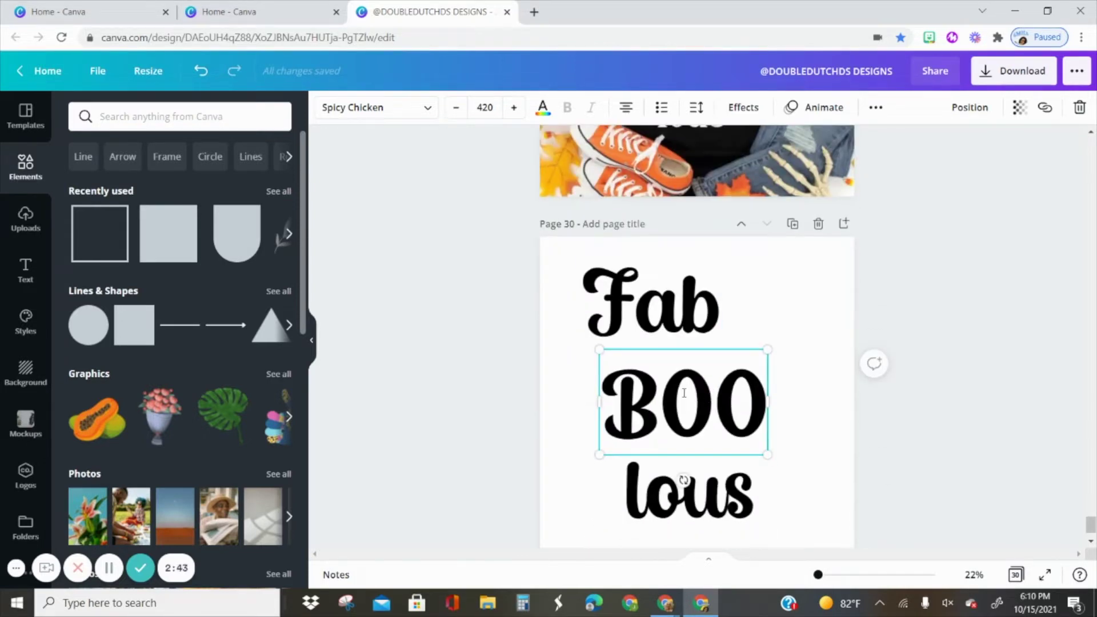
scroll(684, 393, down, 1)
click(433, 113)
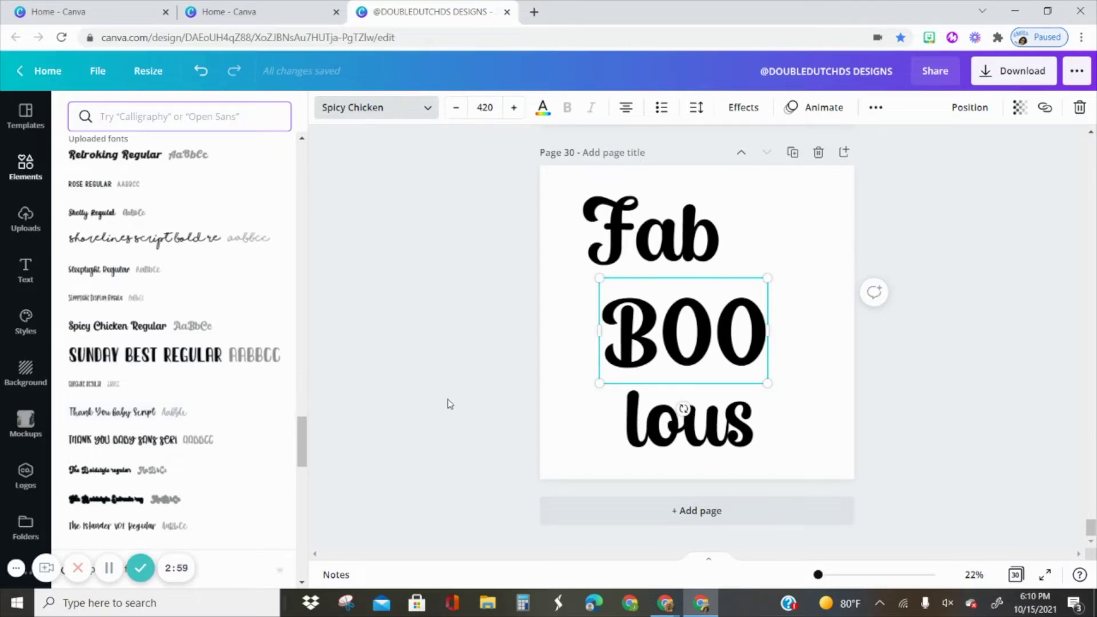
click(192, 123)
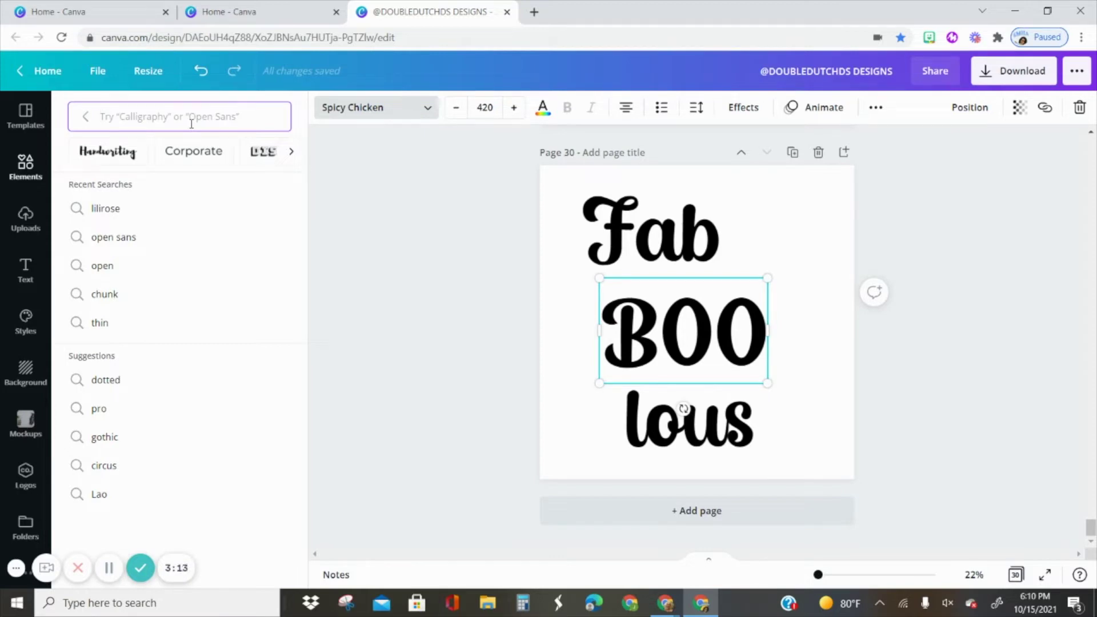
- Apply the KG Summer Storm font to BOO and shift it slightly up and right
text(KG)
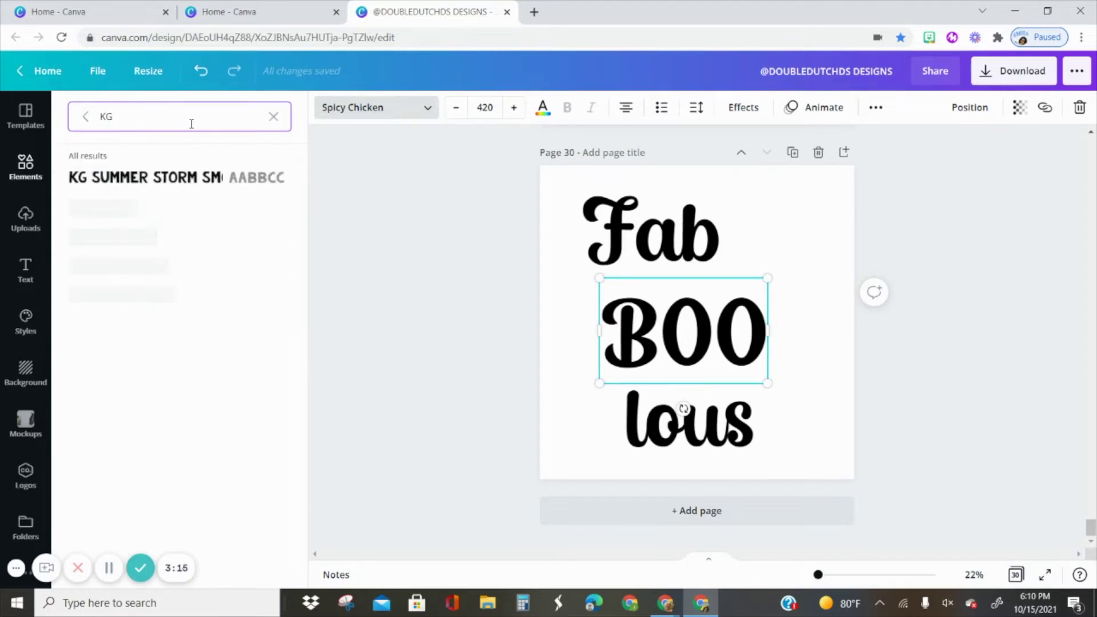
click(182, 178)
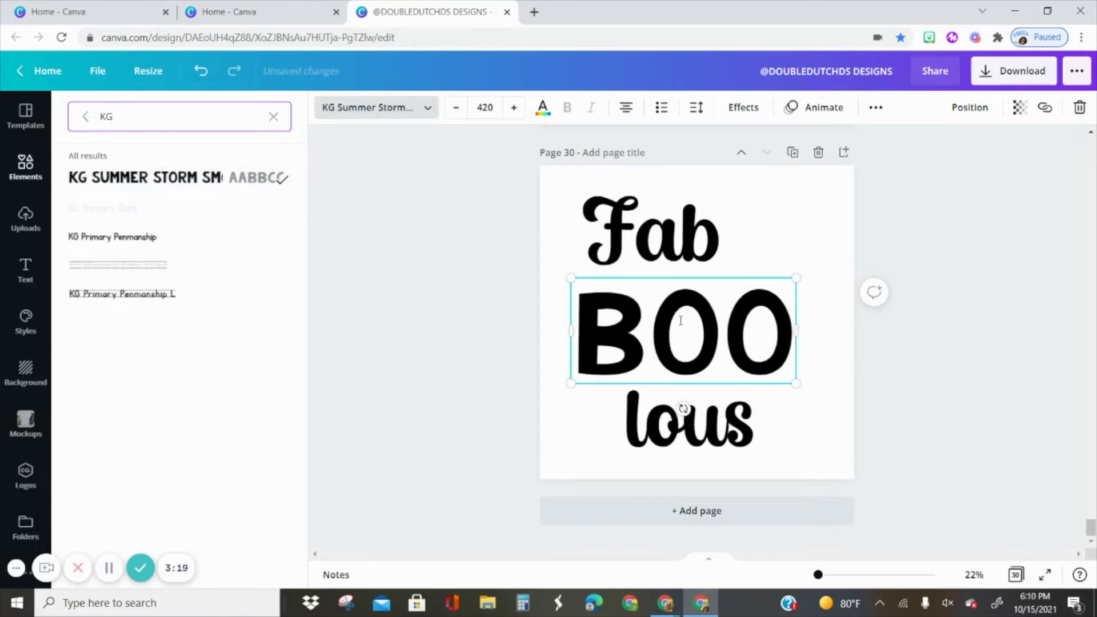
drag(708, 382, 729, 374)
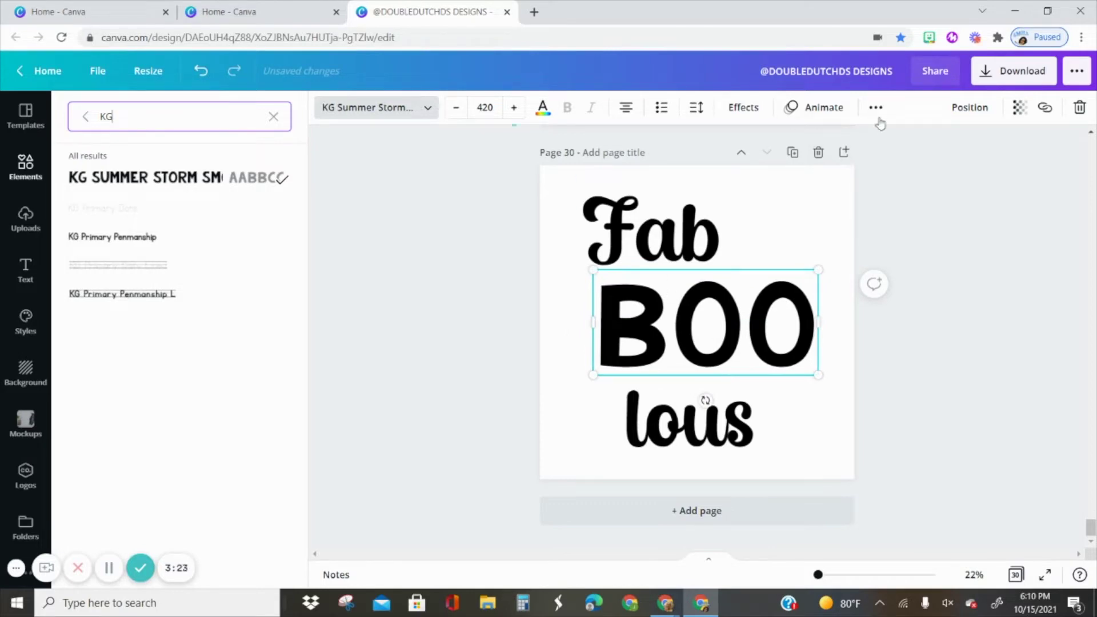
click(743, 108)
click(743, 108)
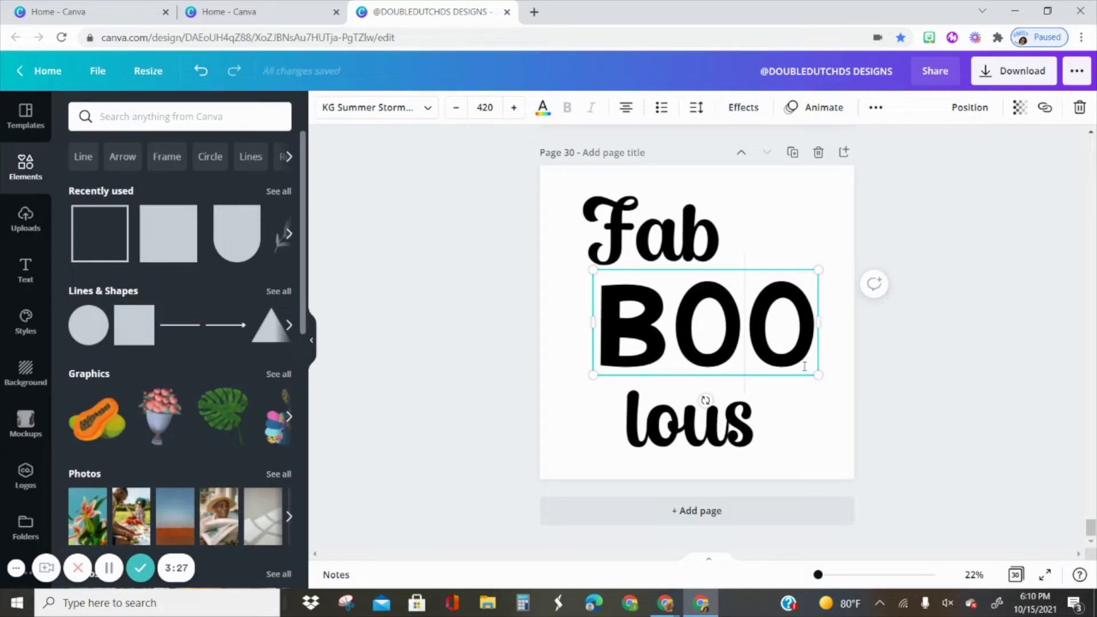
- Nudge BOO up-right and tighten its letter spacing to -58
drag(803, 375, 812, 370)
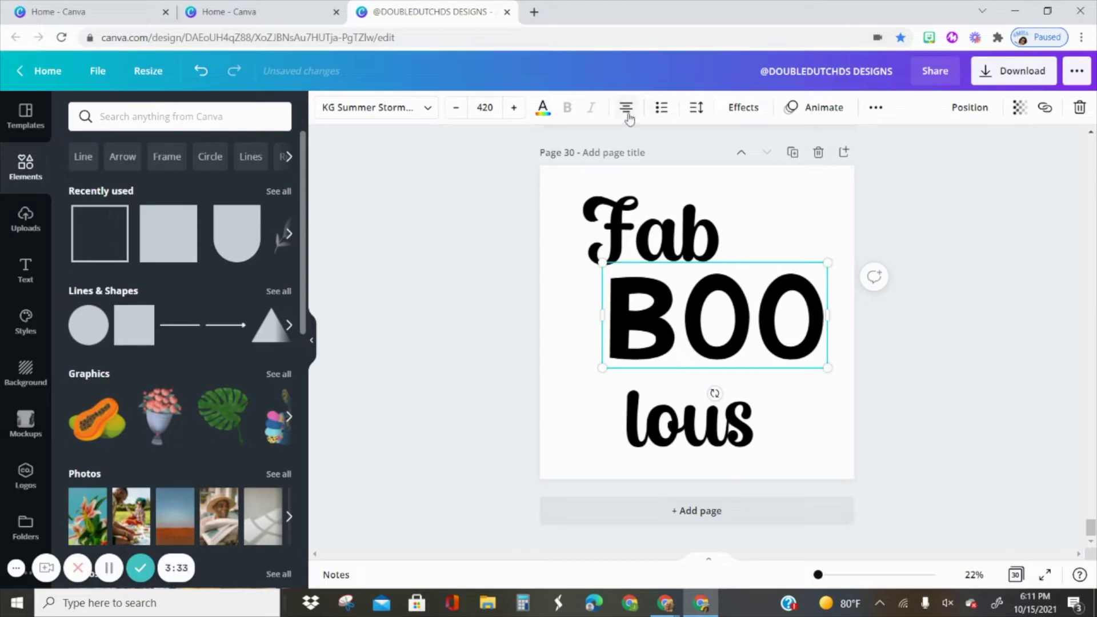
click(695, 113)
mouse_move(804, 158)
mouse_down()
mouse_move(792, 162)
mouse_move(830, 162)
mouse_move(798, 164)
mouse_up()
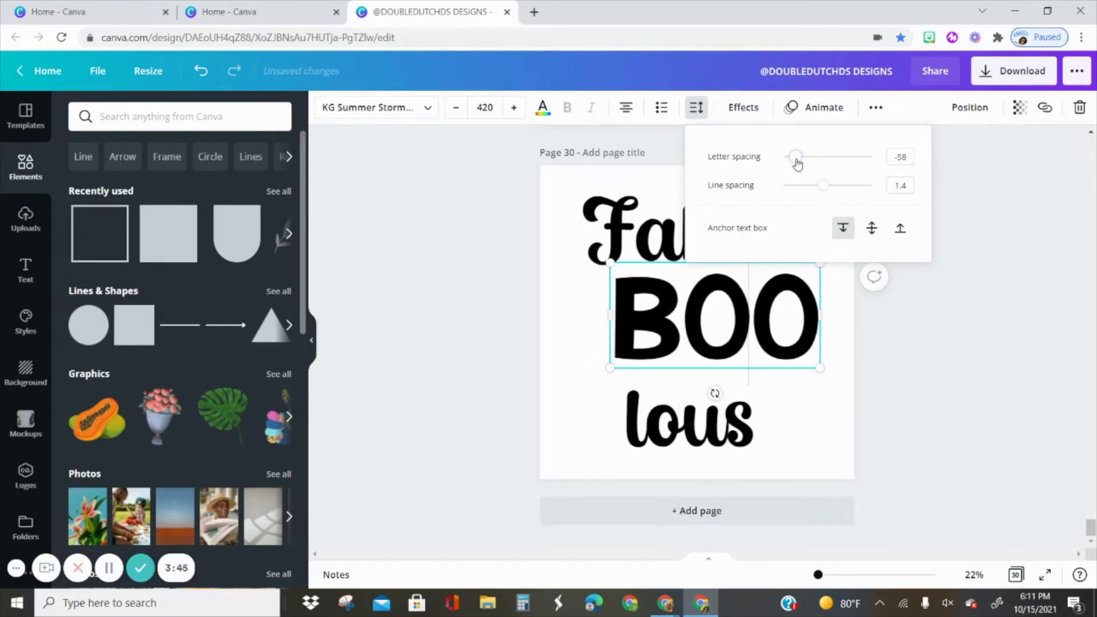
click(904, 421)
click(875, 404)
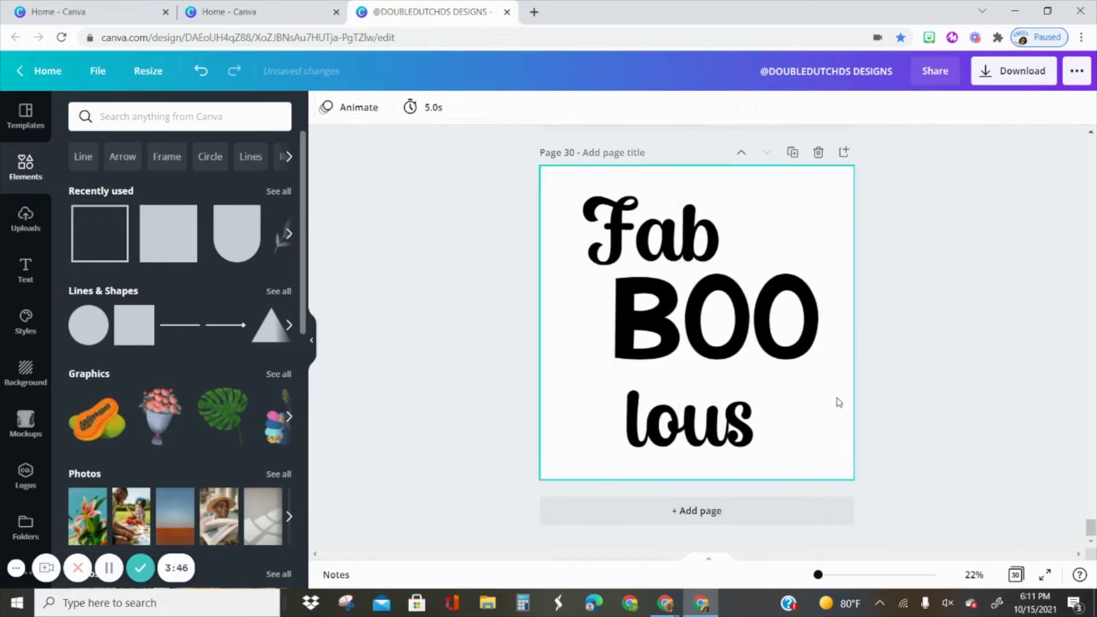
click(804, 375)
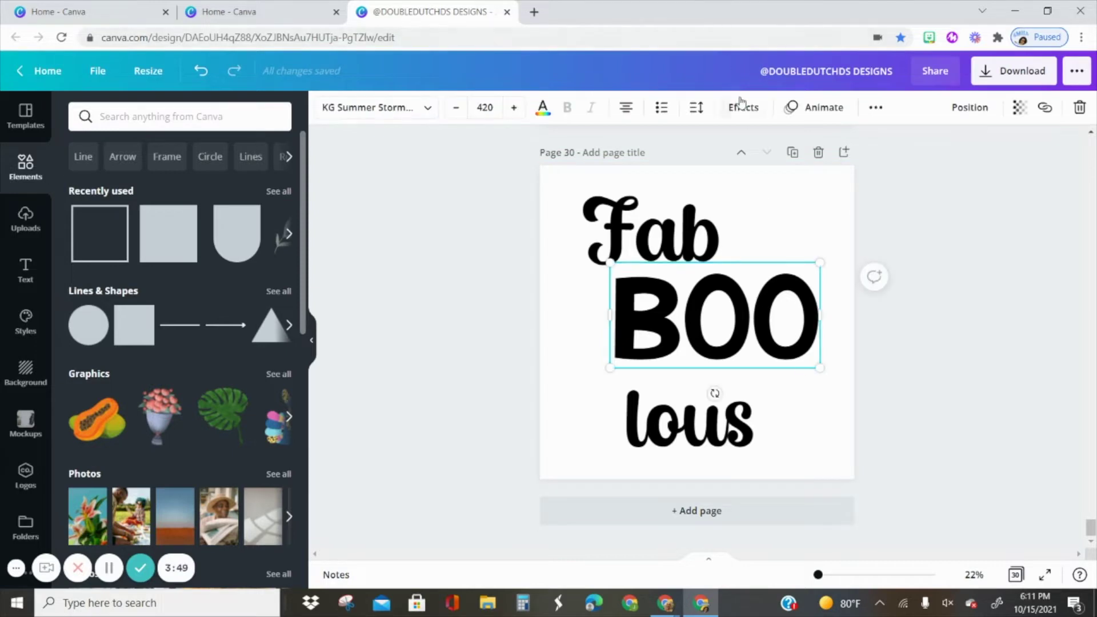
click(850, 367)
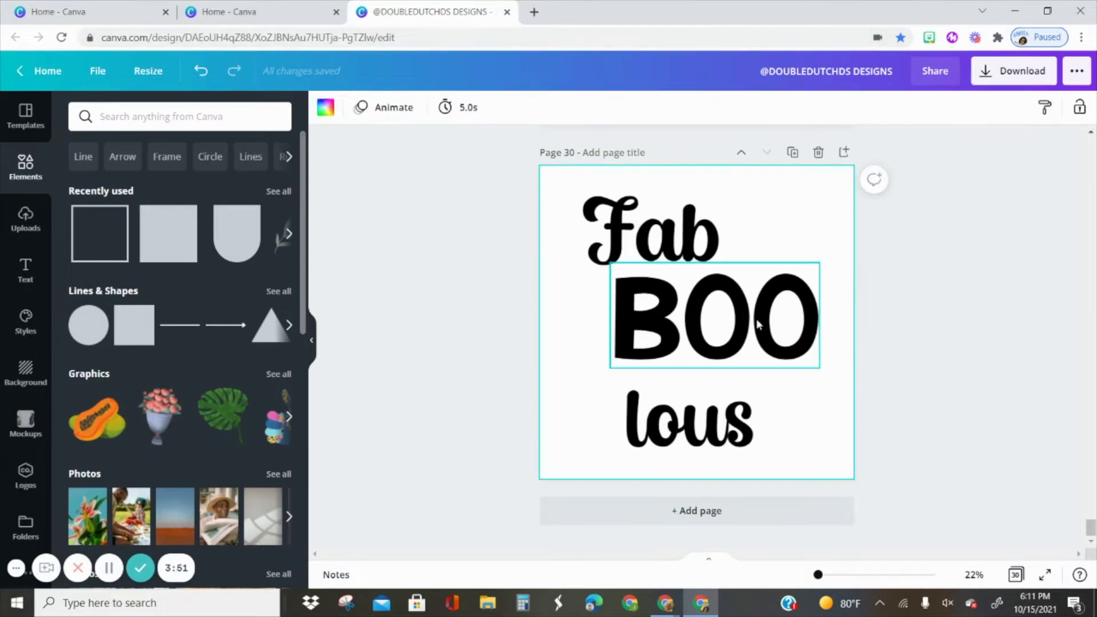
click(756, 318)
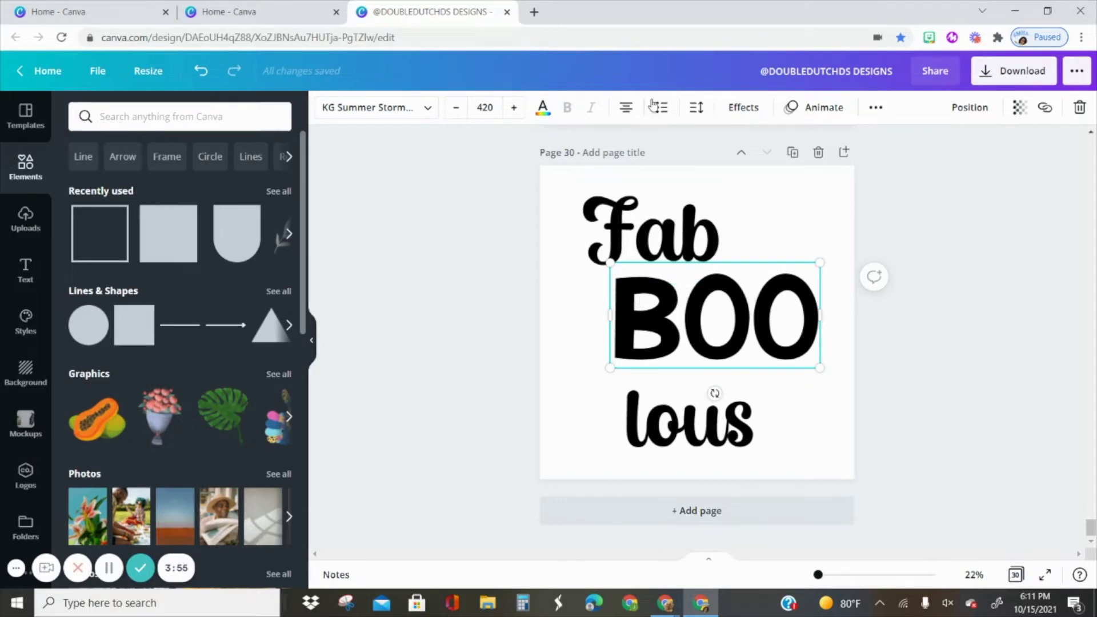
- Apply a black Splice effect to BOO and reduce its offset to 37
click(741, 107)
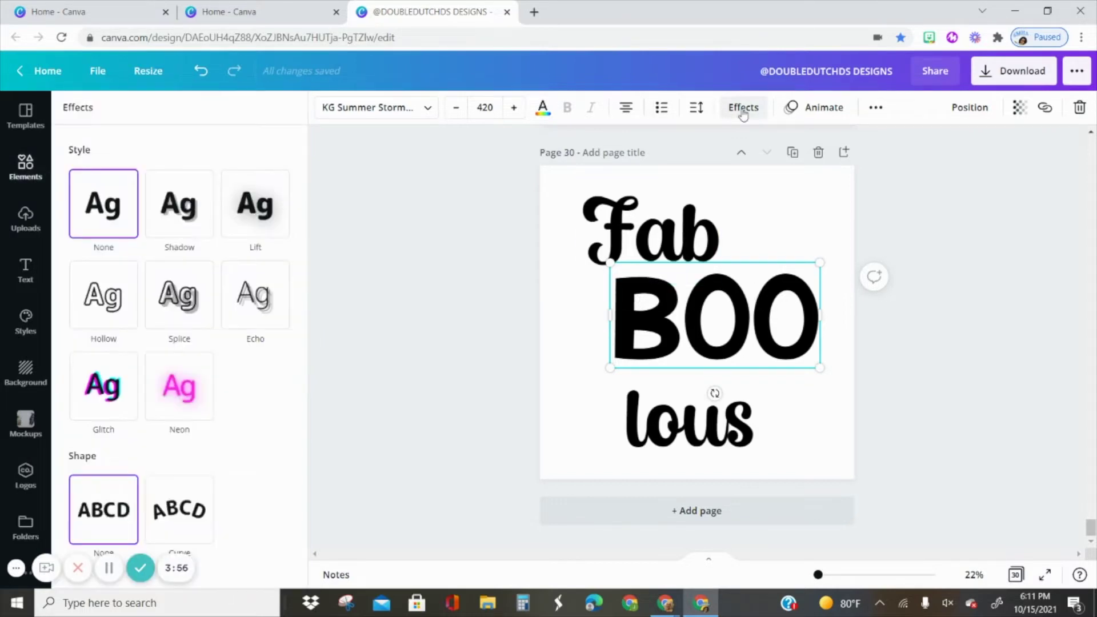
click(189, 313)
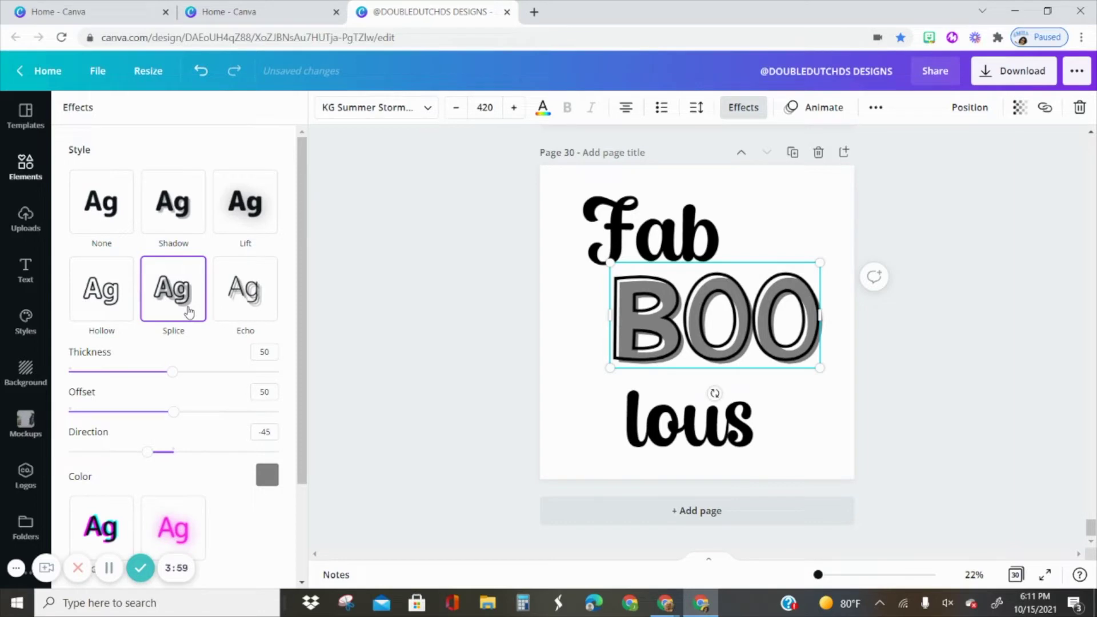
click(266, 474)
click(117, 267)
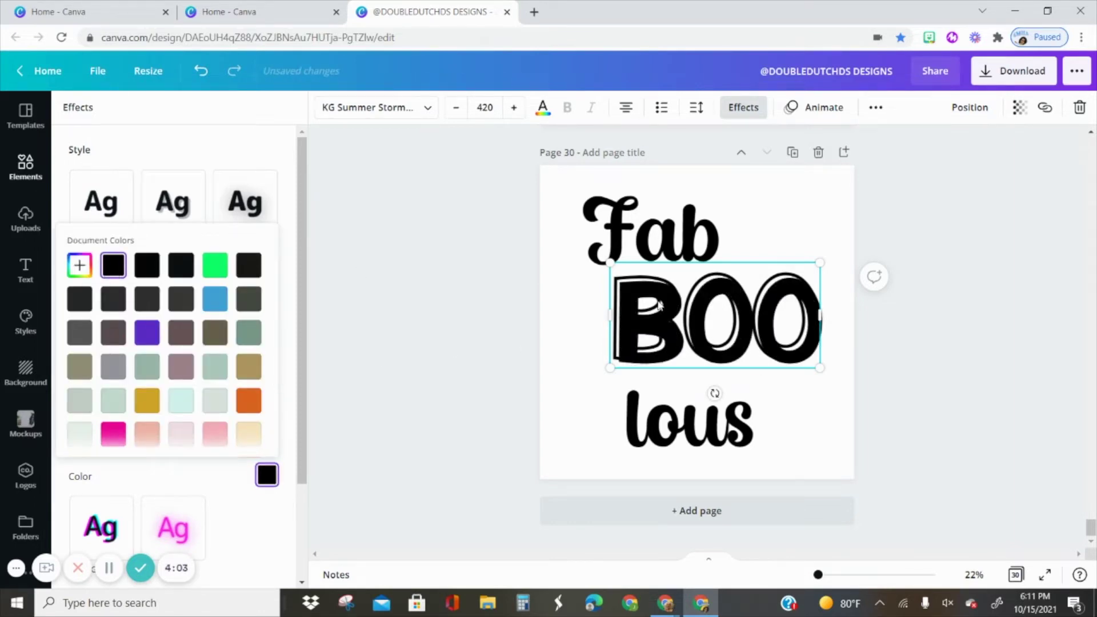
click(431, 370)
click(837, 400)
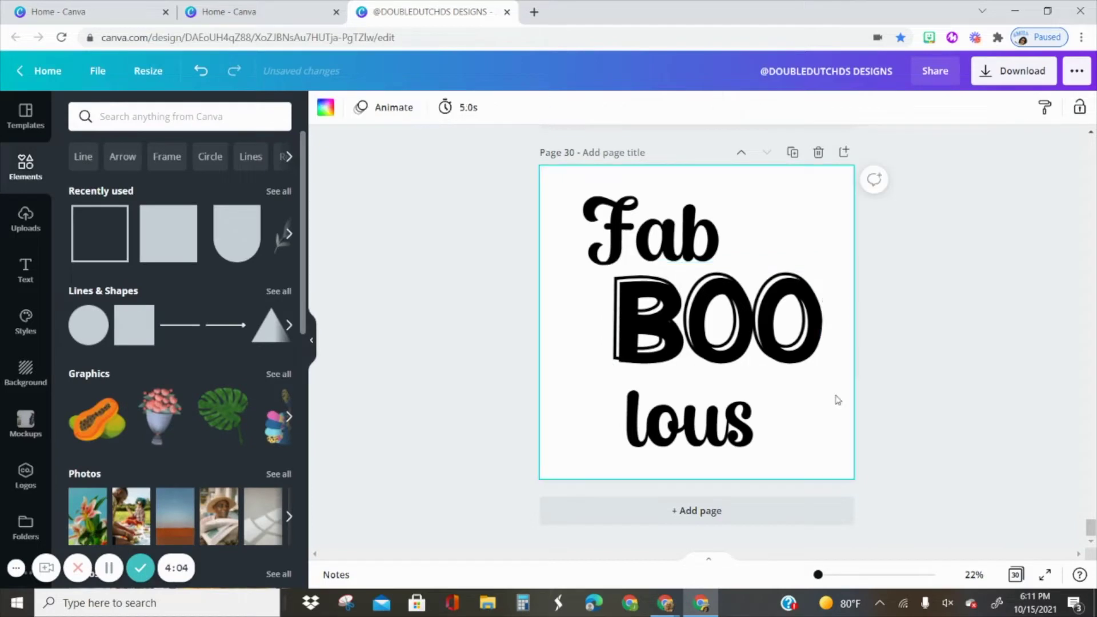
click(696, 304)
click(738, 110)
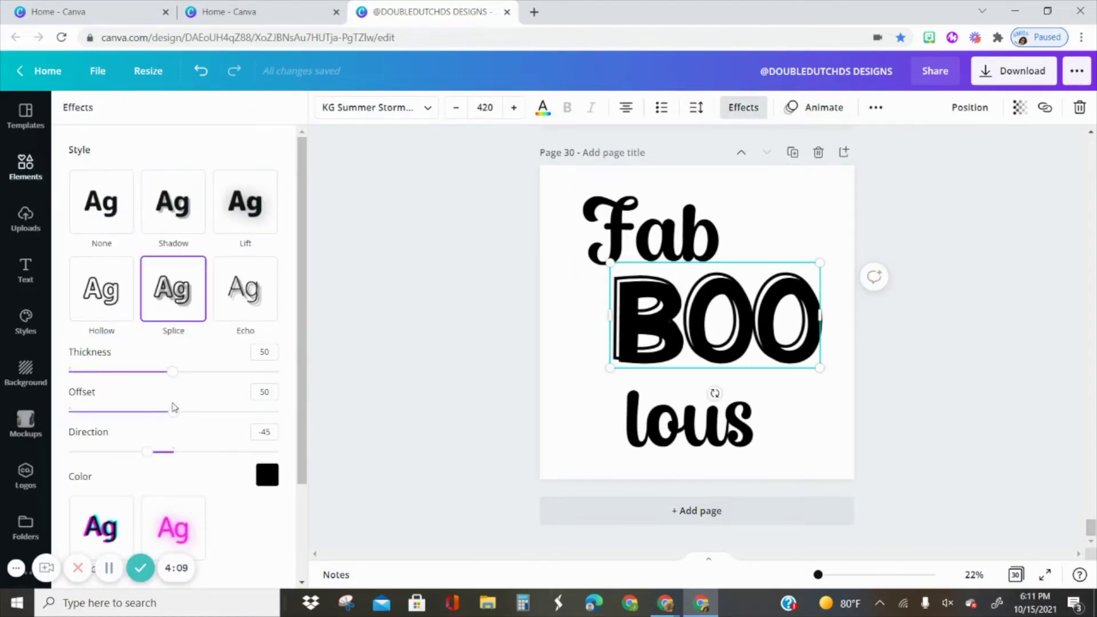
drag(174, 412, 149, 414)
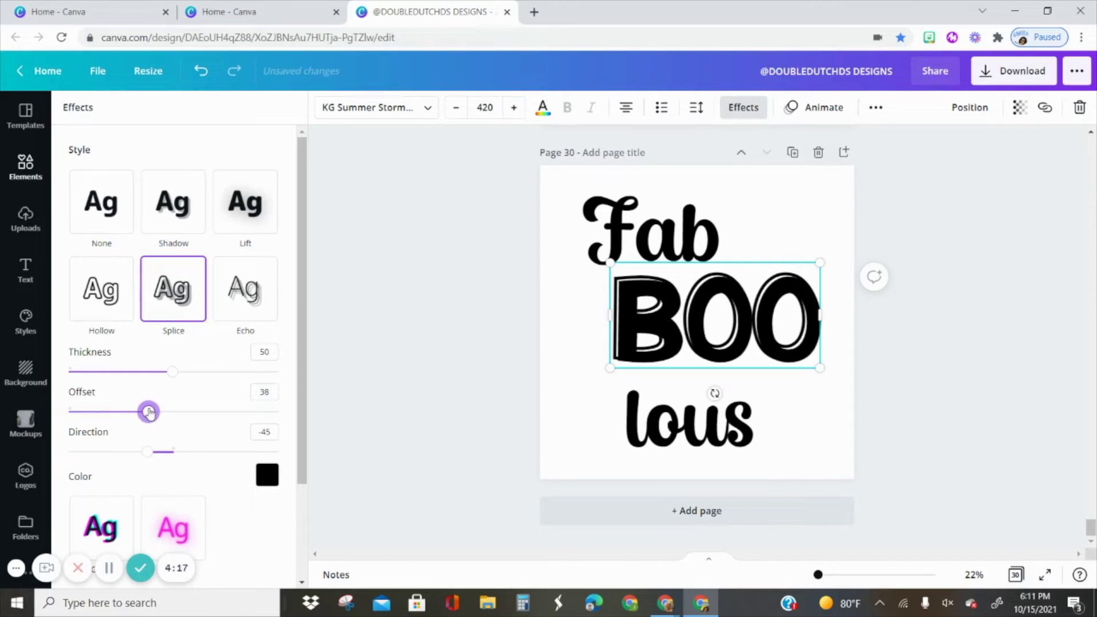
drag(149, 412, 146, 412)
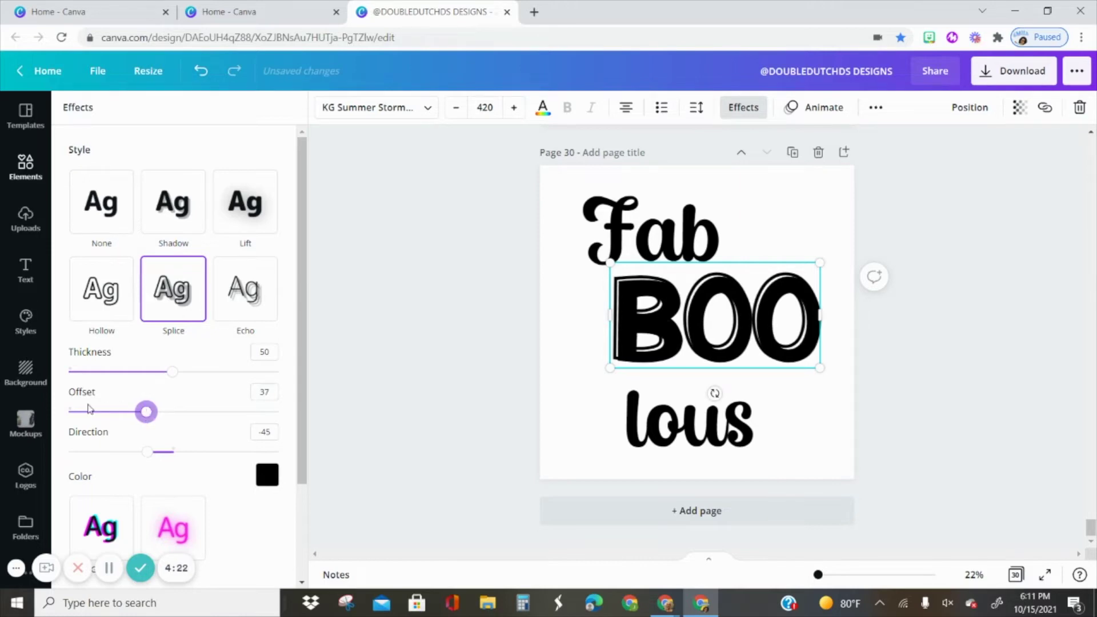
click(333, 353)
- Resize BOO to 335 just beneath Fab, then move lous up under BOO
click(356, 350)
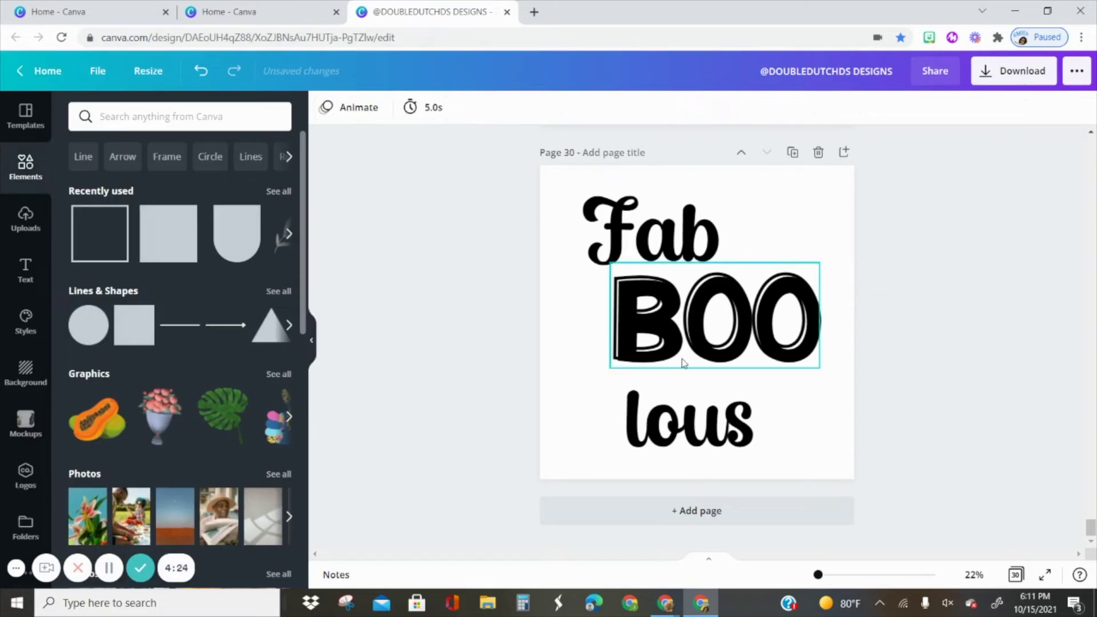
click(696, 352)
drag(696, 352, 715, 334)
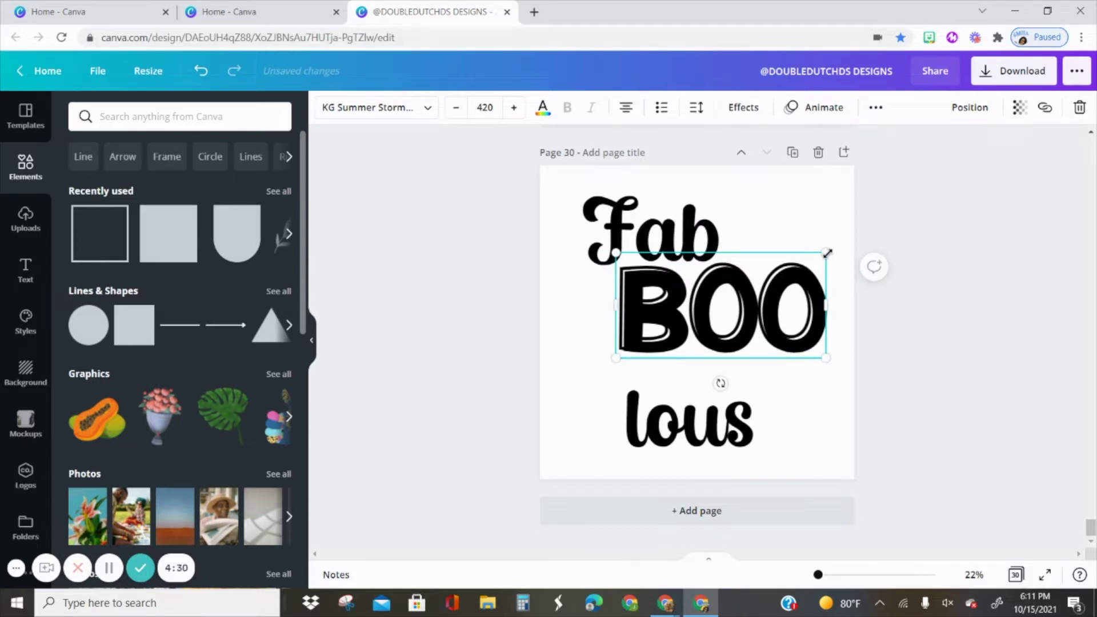
drag(827, 252, 783, 284)
drag(723, 323, 727, 303)
drag(785, 338, 788, 341)
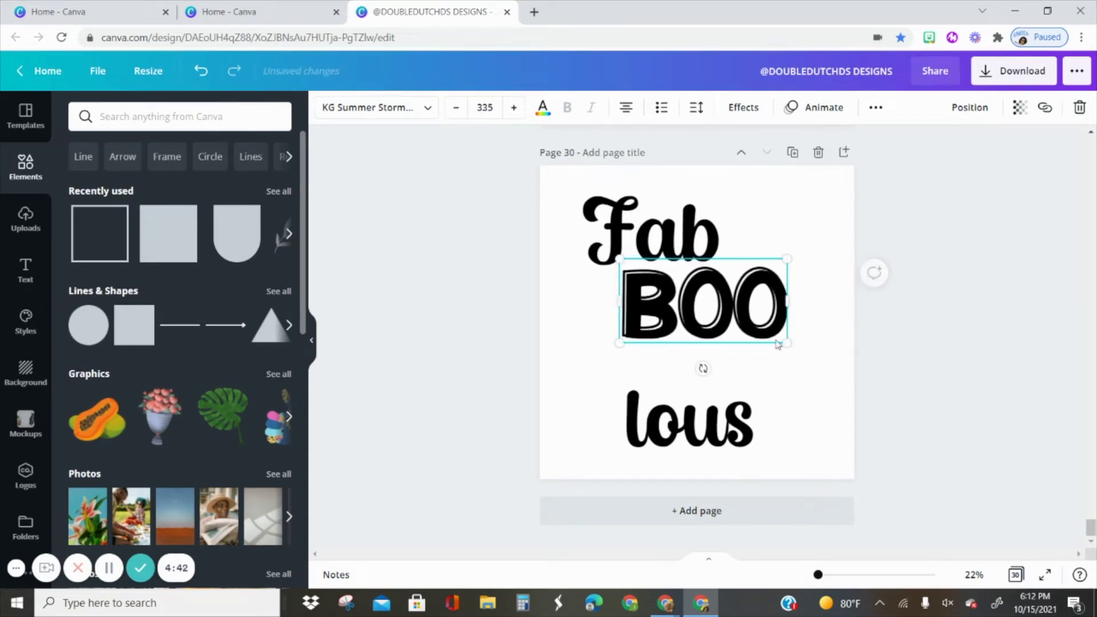
scroll(722, 346, up, 4)
scroll(721, 342, down, 3)
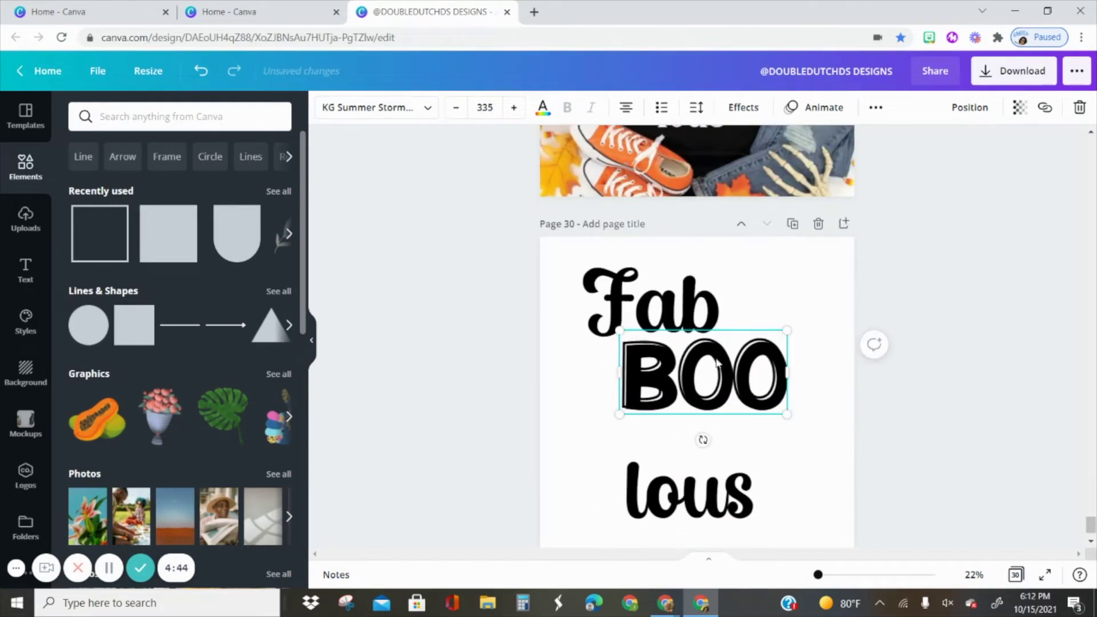
drag(658, 494, 632, 372)
scroll(627, 441, down, 3)
click(779, 397)
- Shift all three words slightly up and nudge lous into alignment
scroll(774, 392, up, 3)
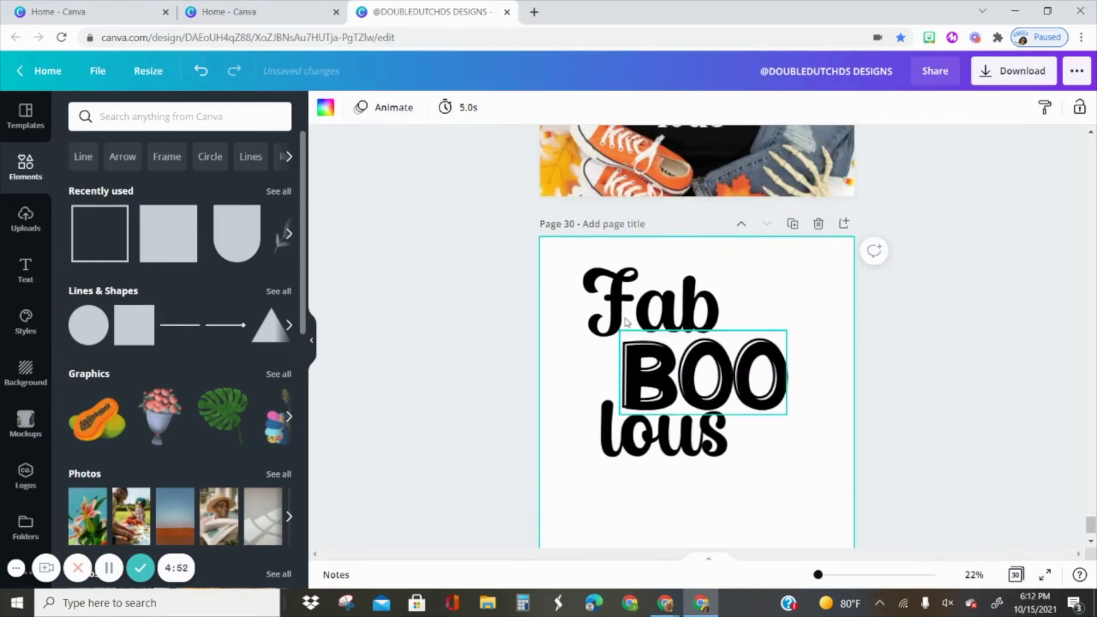
drag(534, 267, 724, 448)
scroll(724, 448, down, 3)
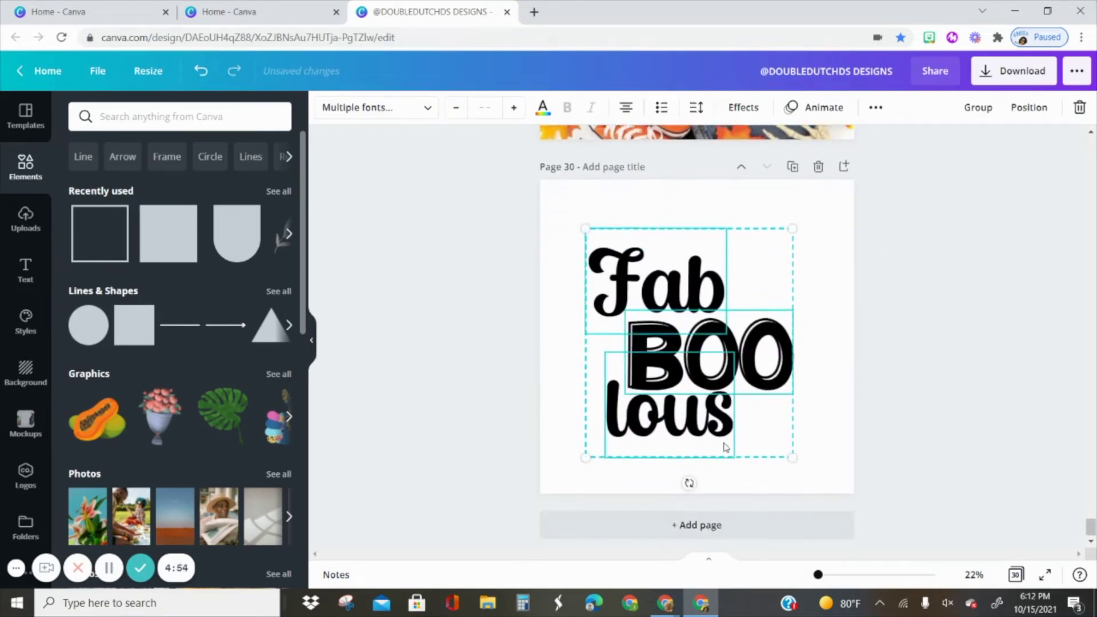
drag(718, 371, 723, 351)
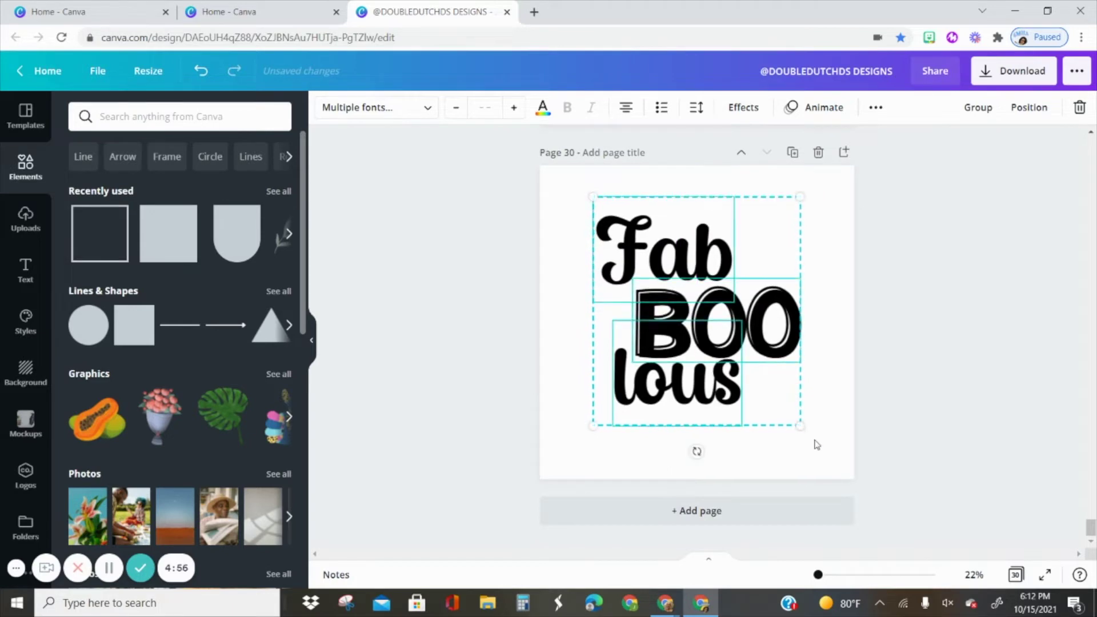
click(815, 443)
click(700, 399)
drag(700, 400, 701, 400)
- Fine-tune Fab slightly left and lous slightly lower to even the word spacing
click(657, 237)
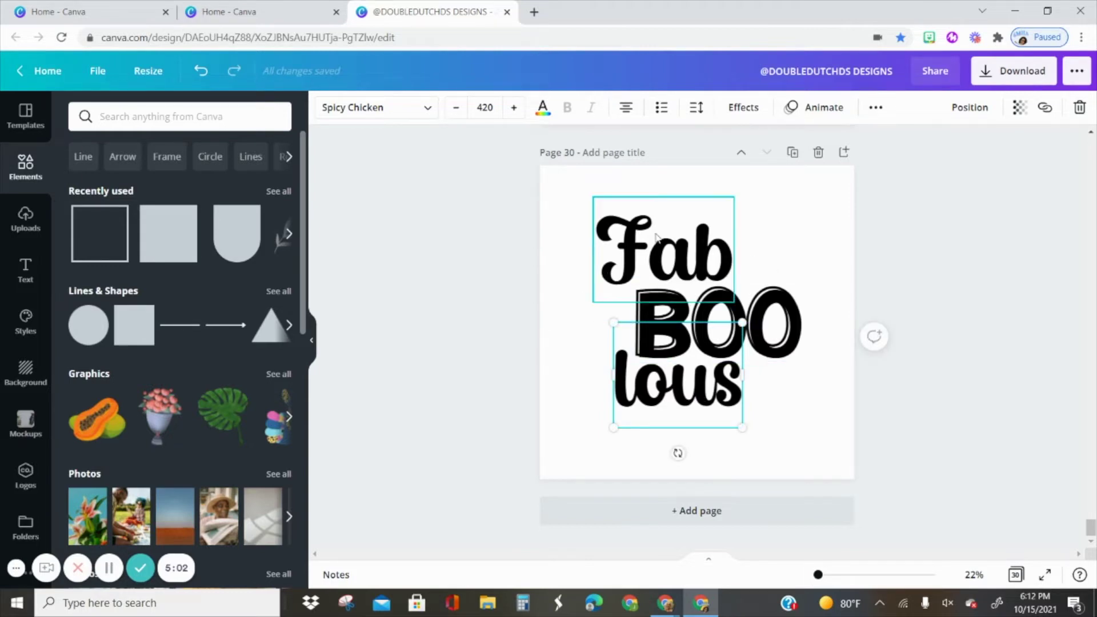
drag(675, 266, 672, 264)
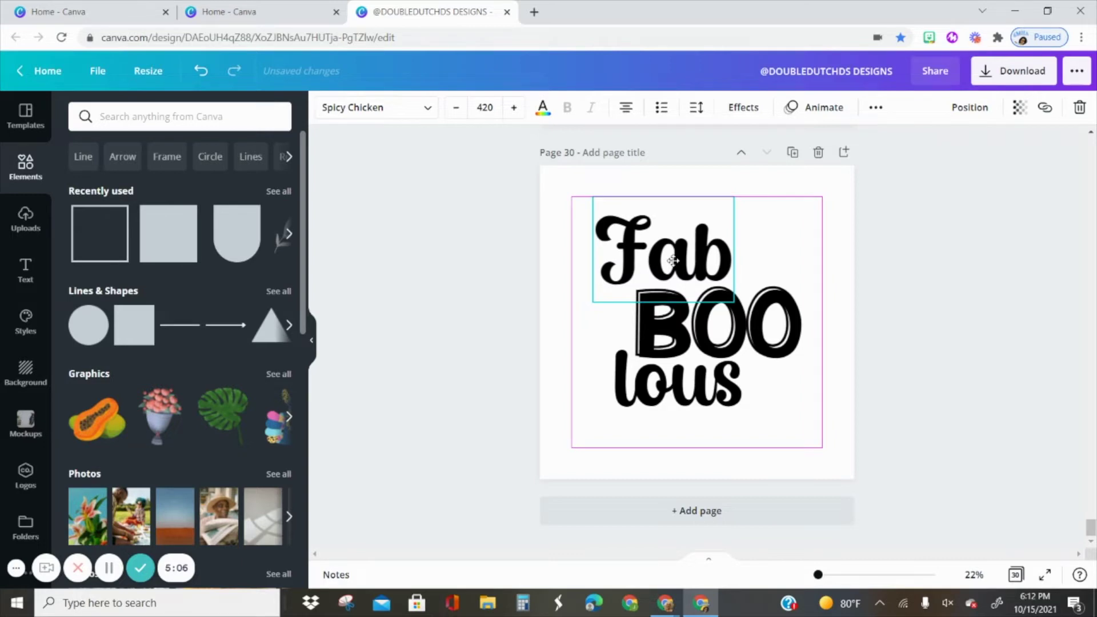
mouse_move(672, 264)
mouse_down()
mouse_move(684, 258)
mouse_move(680, 239)
mouse_move(669, 245)
mouse_up()
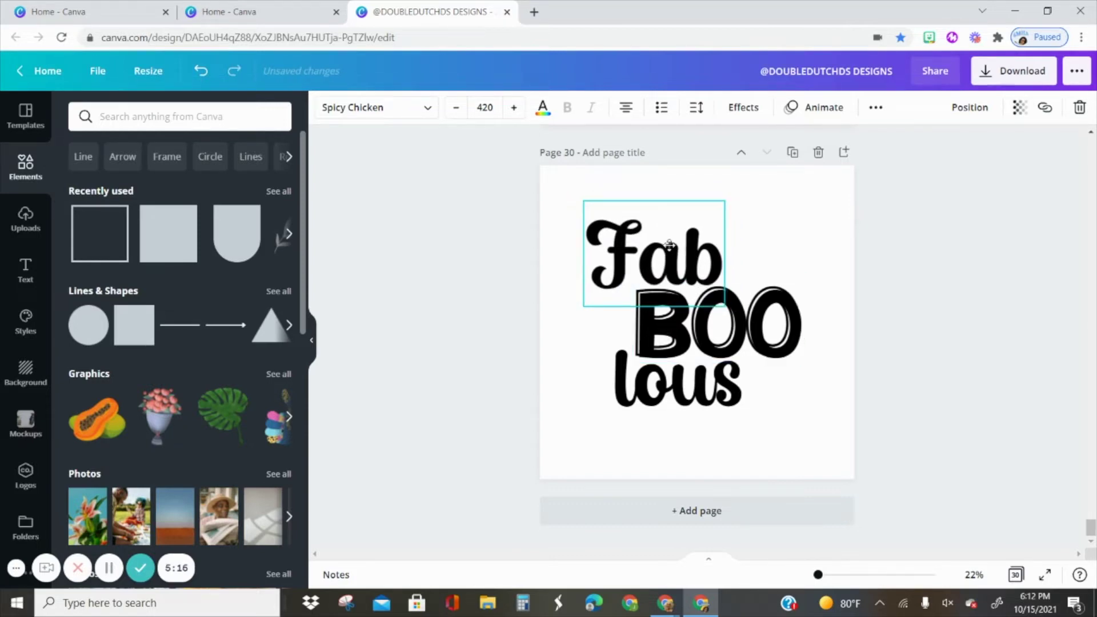
drag(669, 245, 661, 247)
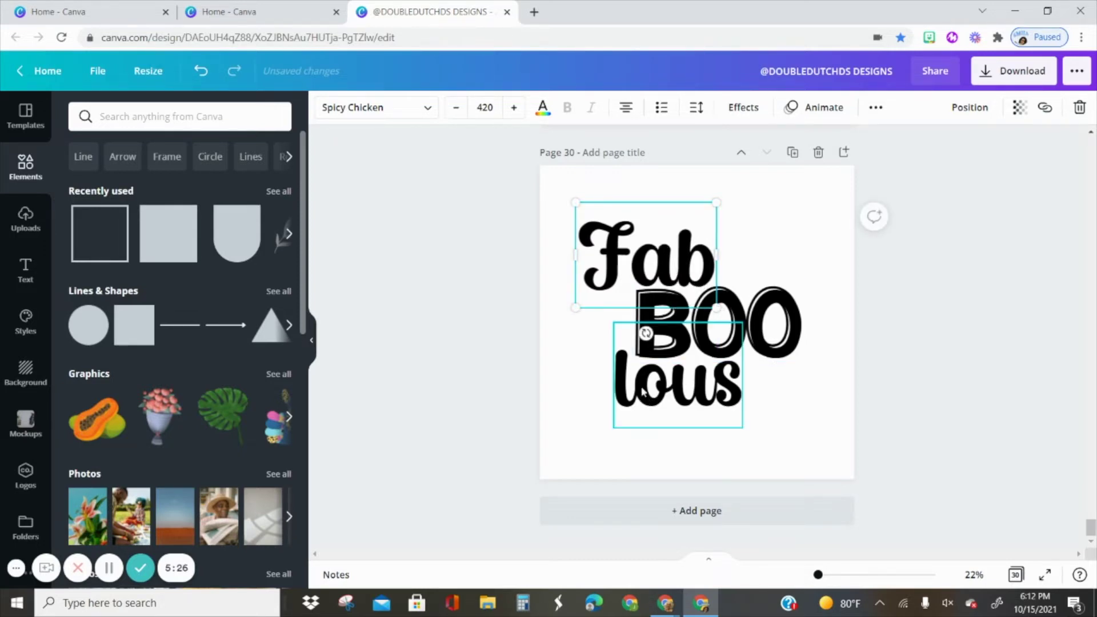
click(648, 317)
click(629, 405)
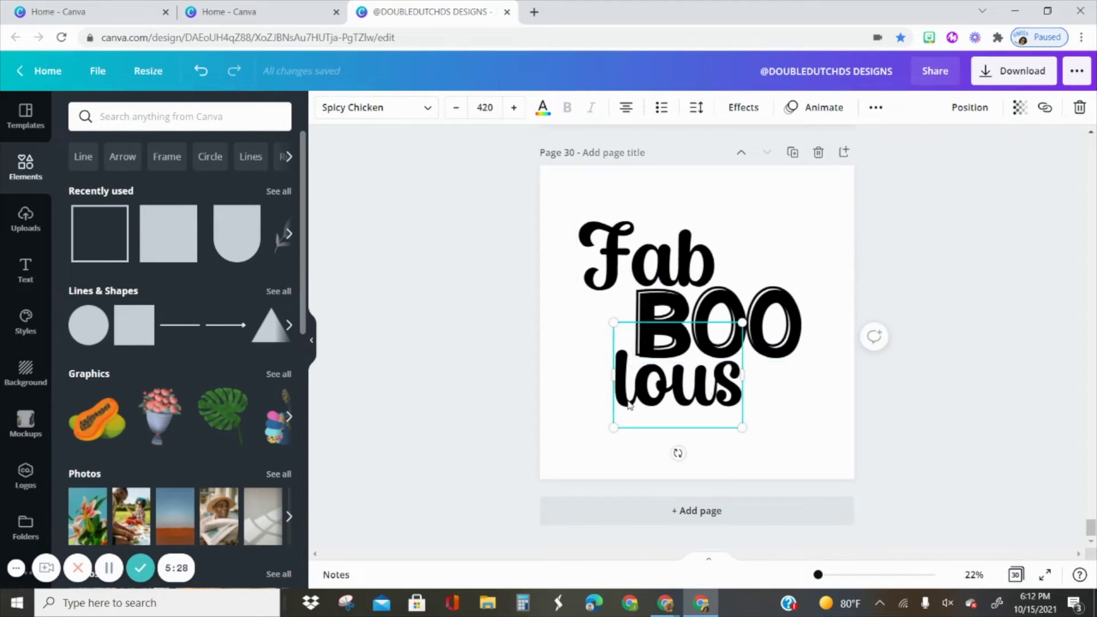
drag(653, 382, 657, 381)
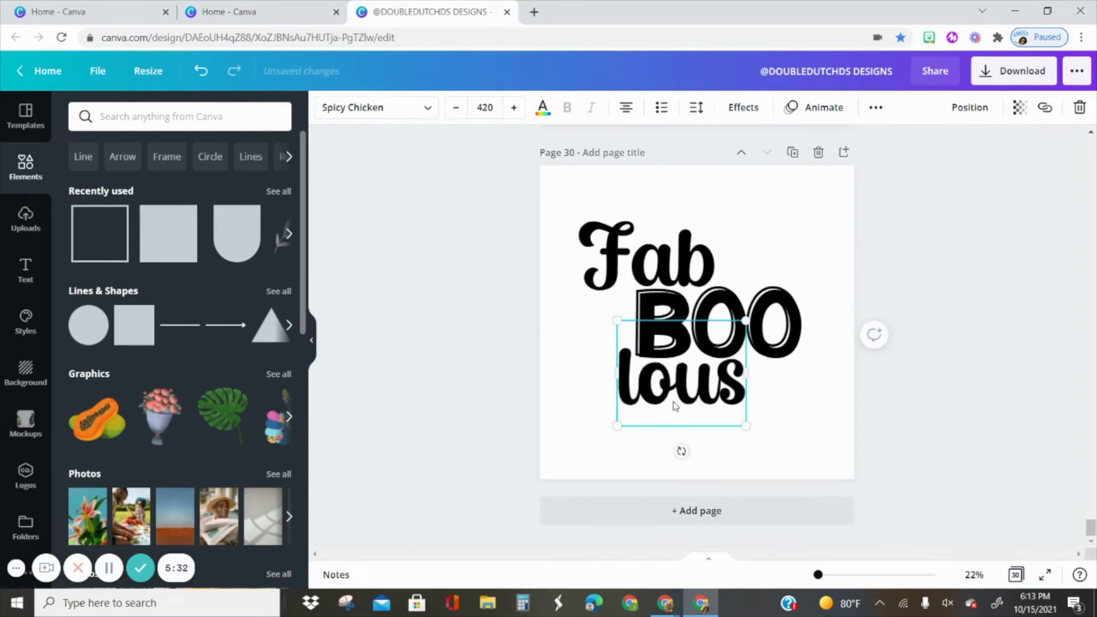
drag(674, 406, 675, 408)
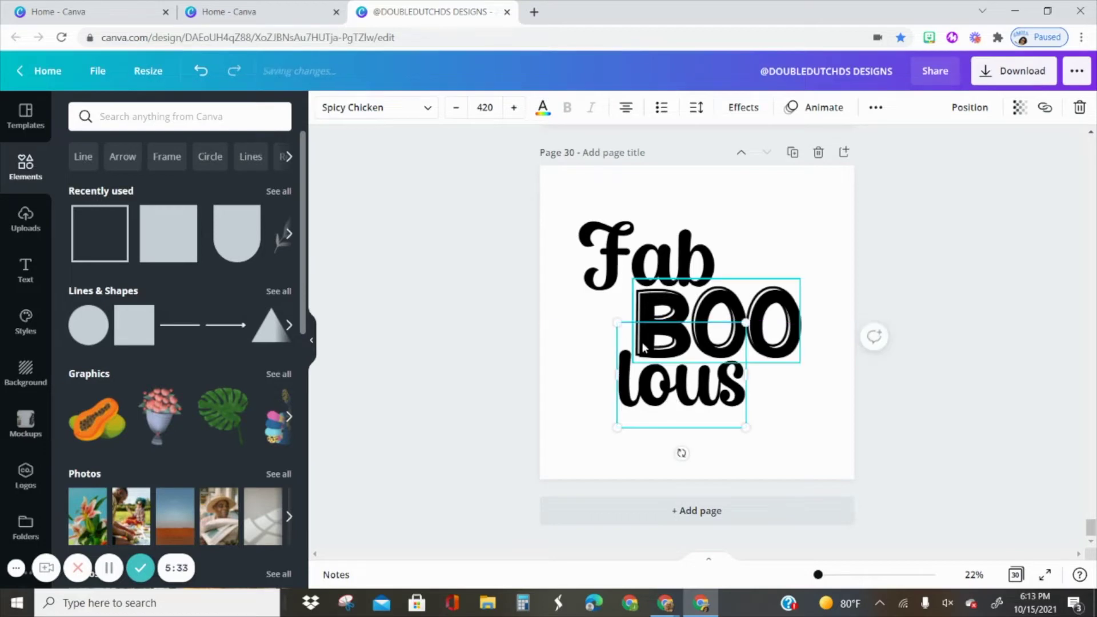
click(827, 411)
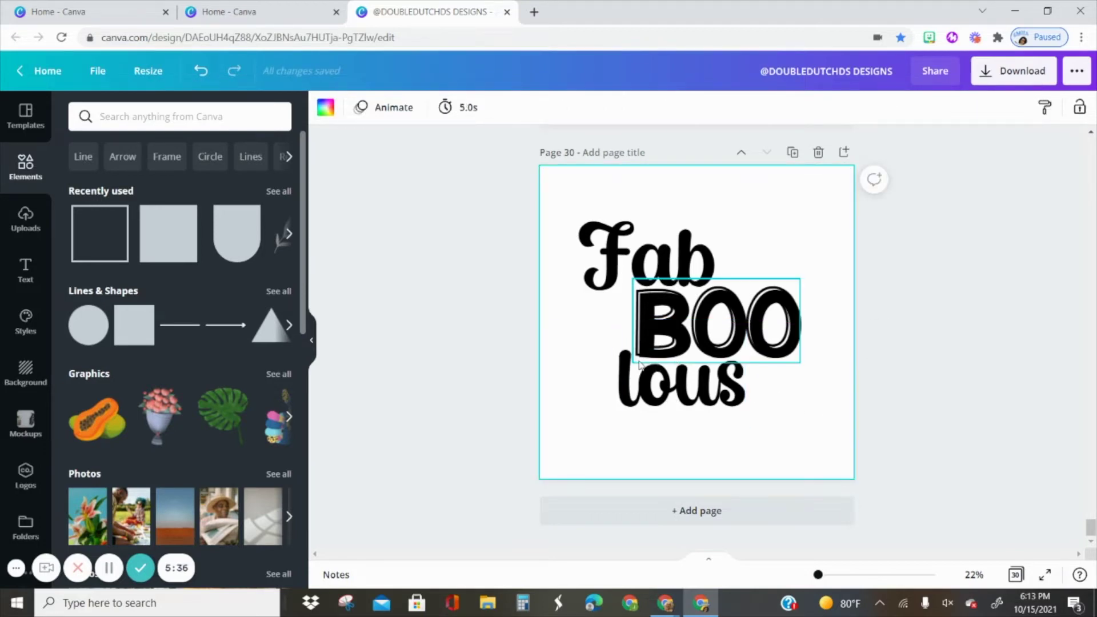
click(670, 259)
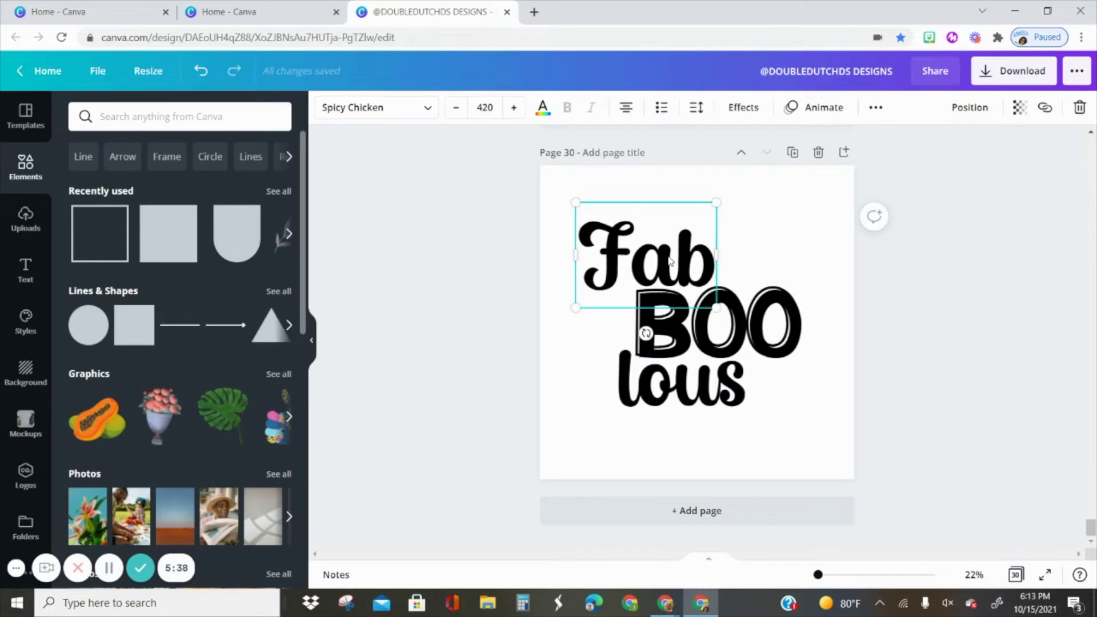
drag(669, 260, 671, 261)
click(584, 400)
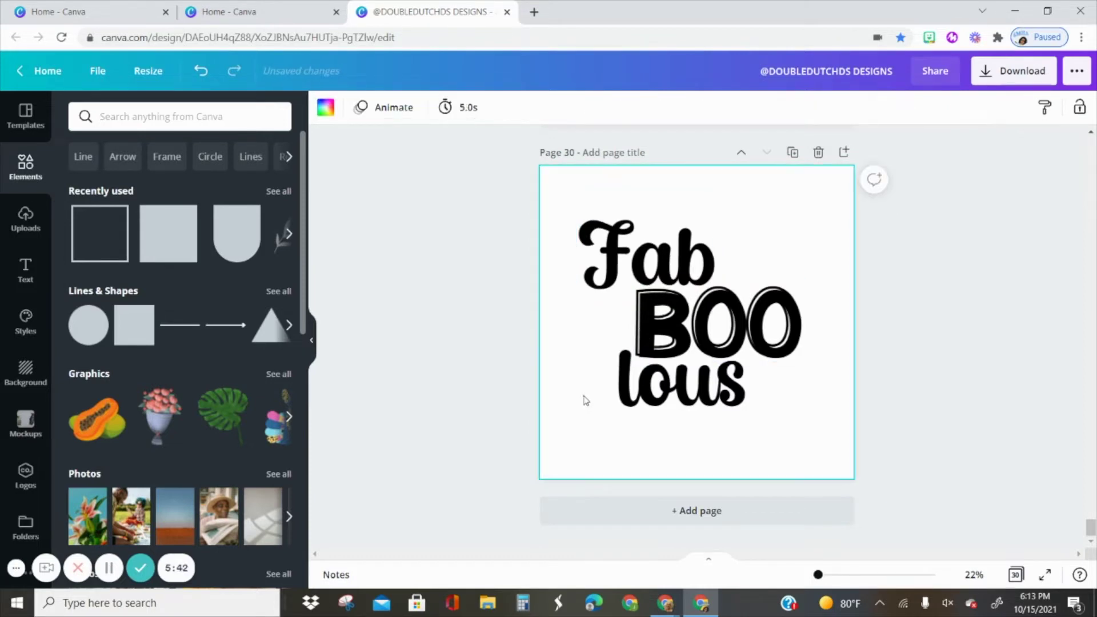
- Move the Fab, BOO and lous block together toward the page centre
drag(496, 181, 768, 394)
drag(727, 297, 741, 299)
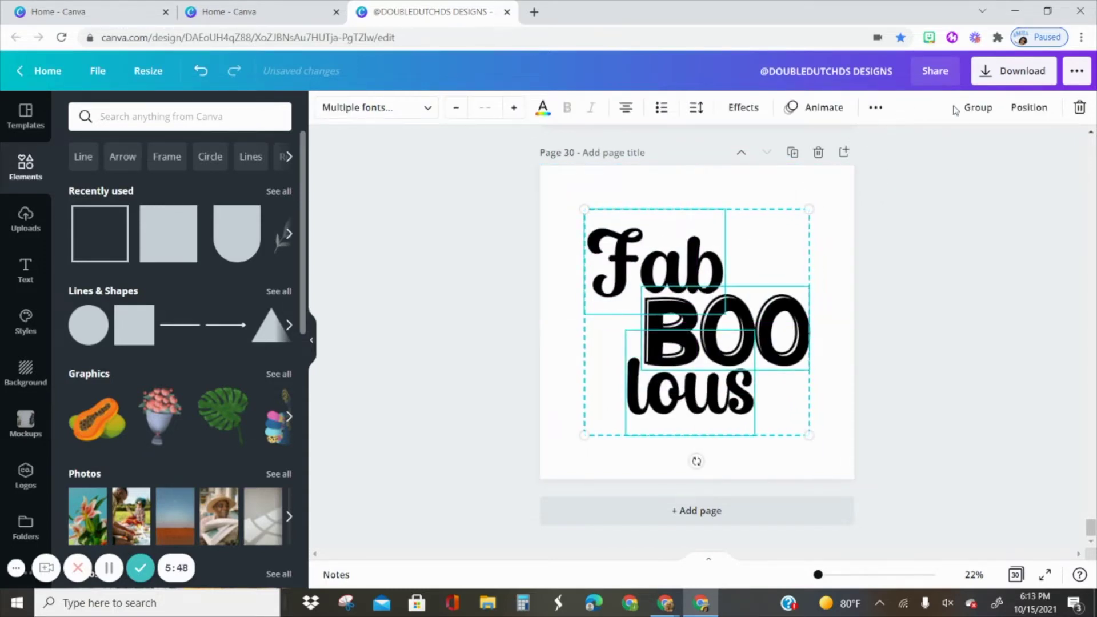
click(978, 107)
- Search Elements for 'spider web', fixing the misspelled 'spider wbe' query
click(957, 277)
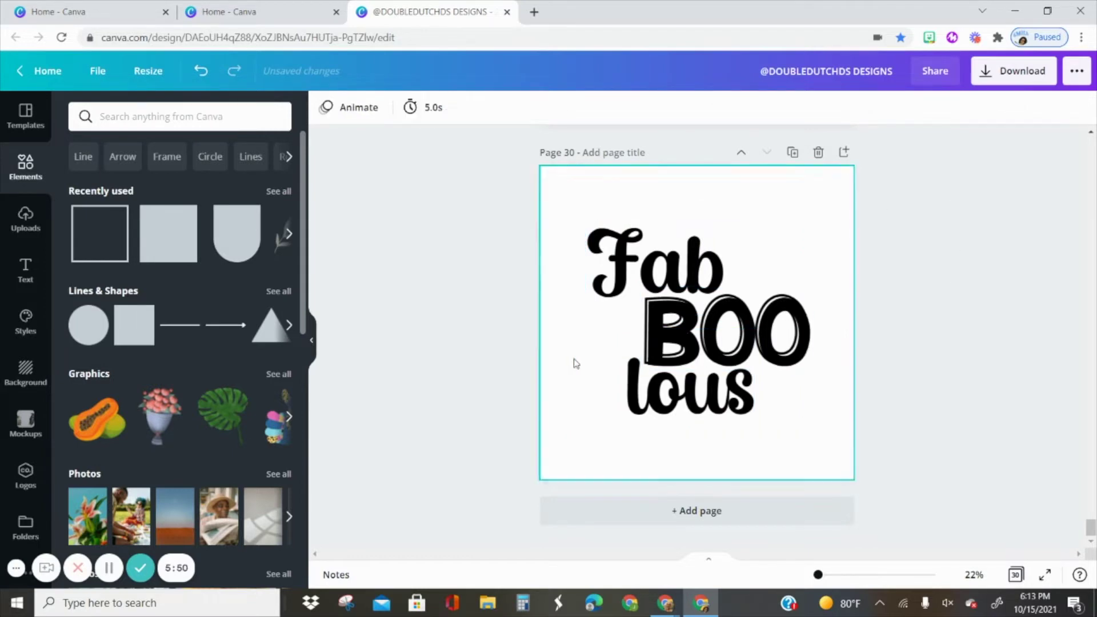
click(200, 114)
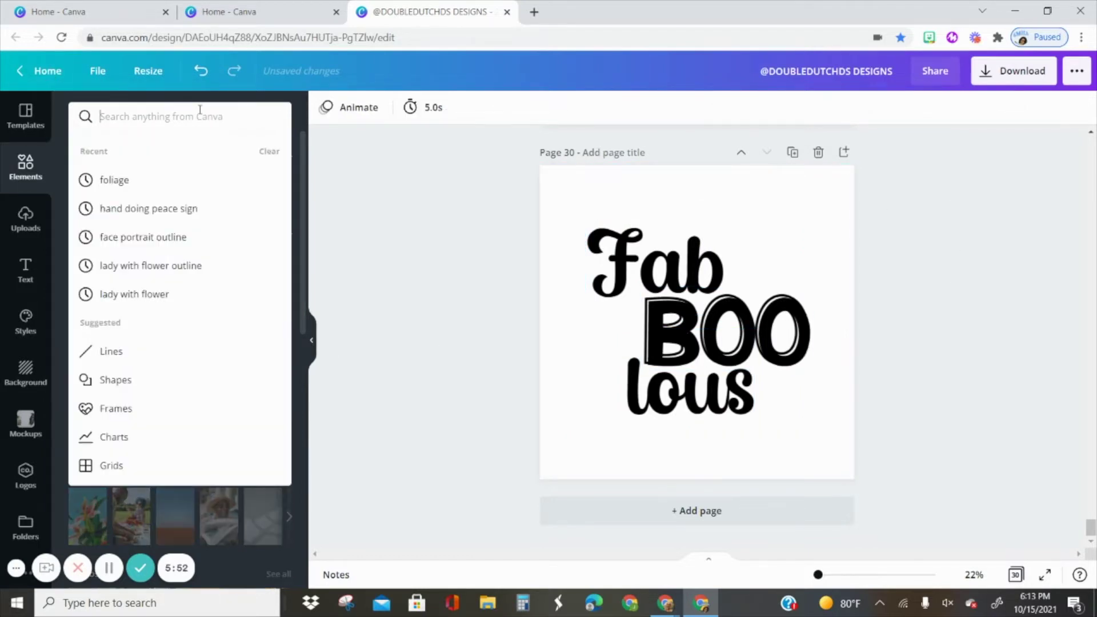
text(spider wbe)
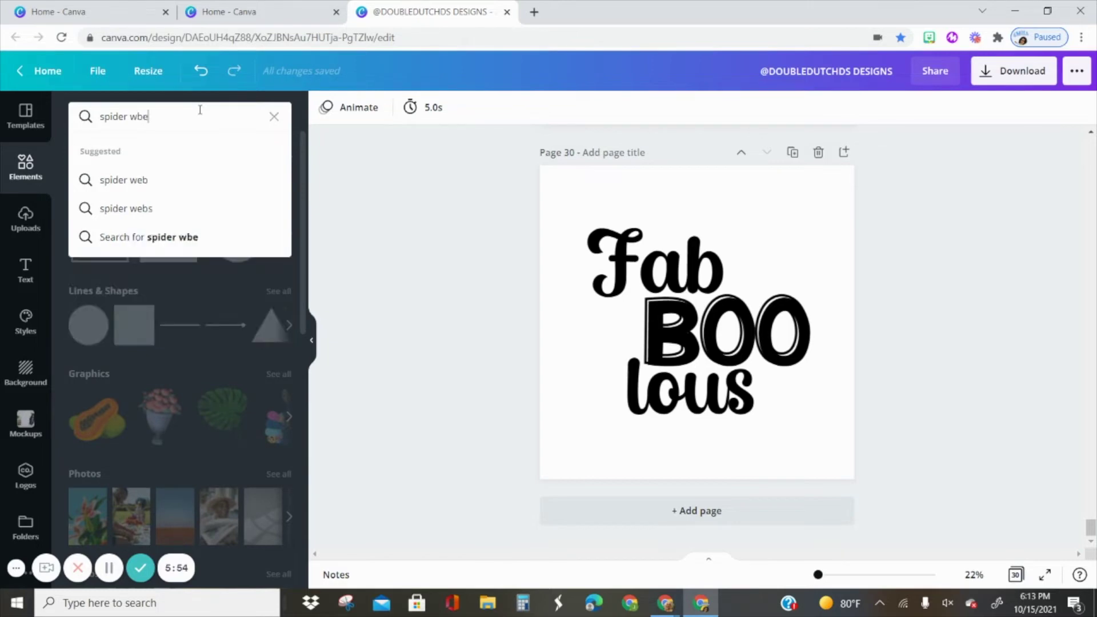
key(Return)
click(200, 110)
key(BackSpace)
key(BackSpace)
text(eb)
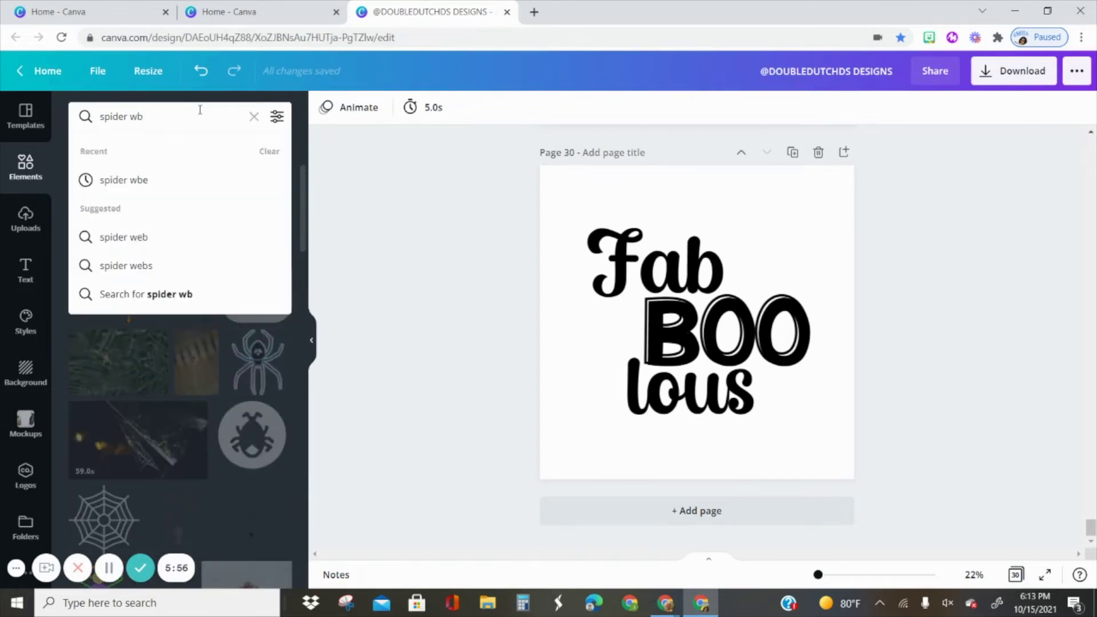
key(Return)
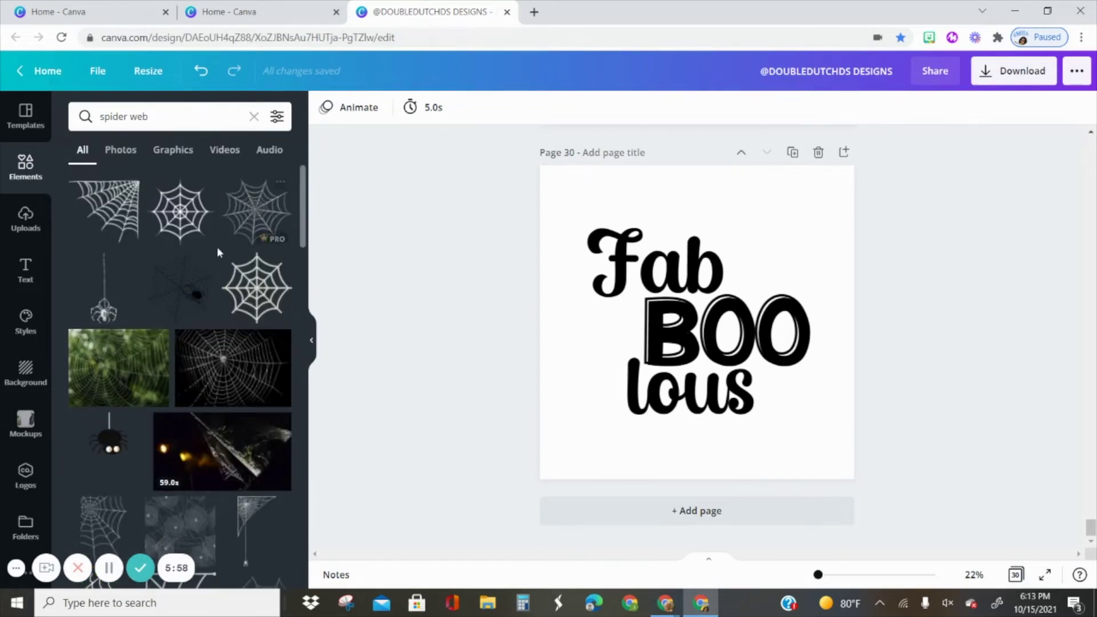
- Filter the results to Graphics and browse the spider web options
click(173, 149)
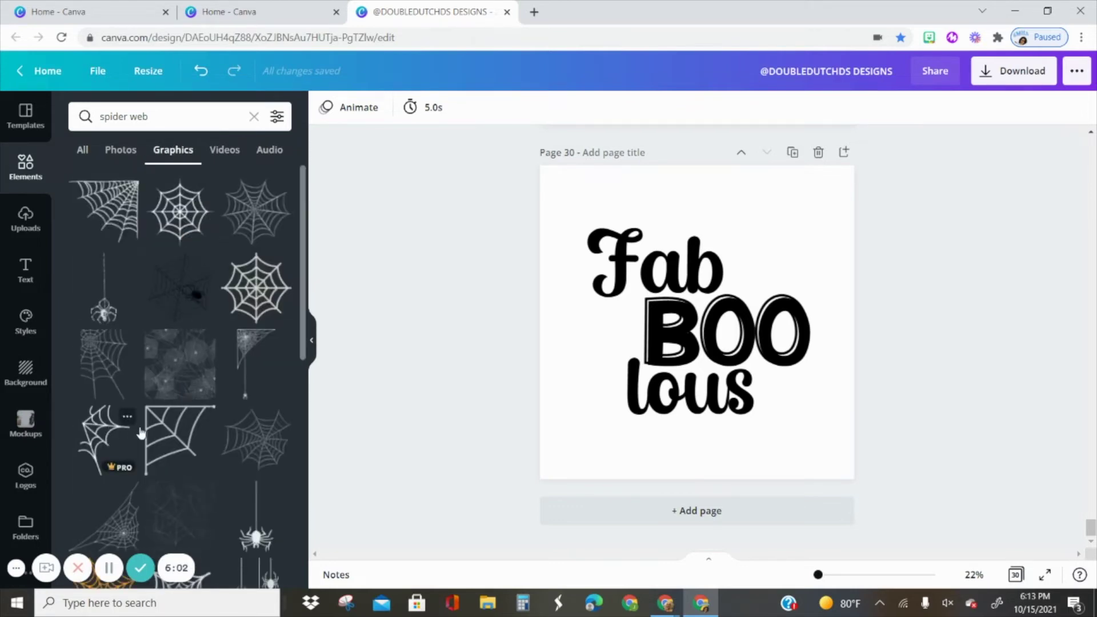
scroll(141, 432, down, 3)
scroll(193, 409, down, 3)
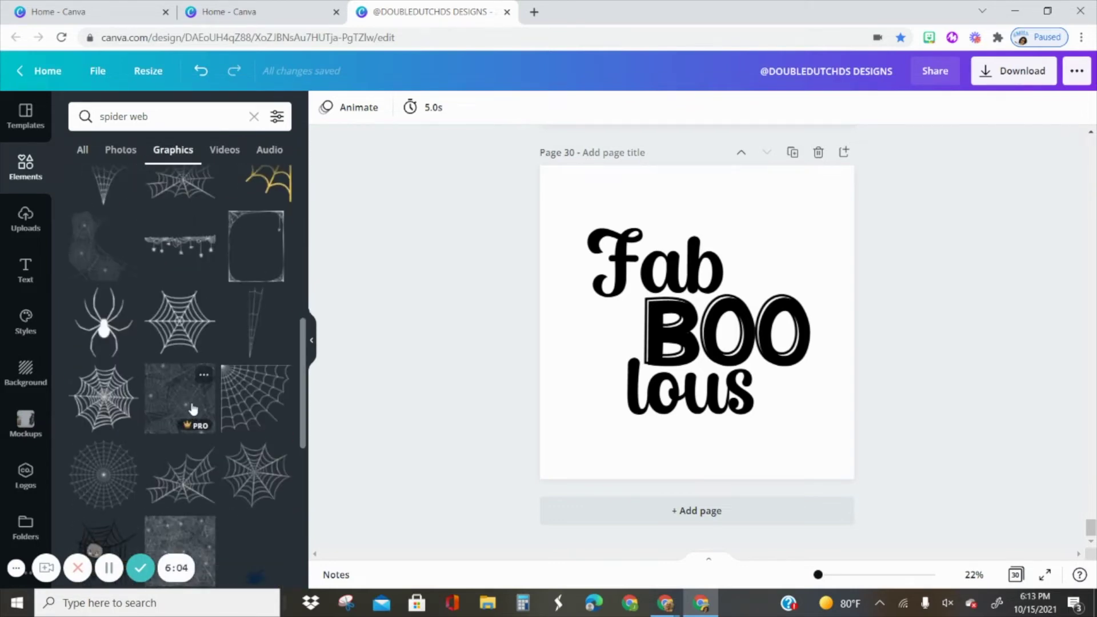
scroll(197, 394, down, 5)
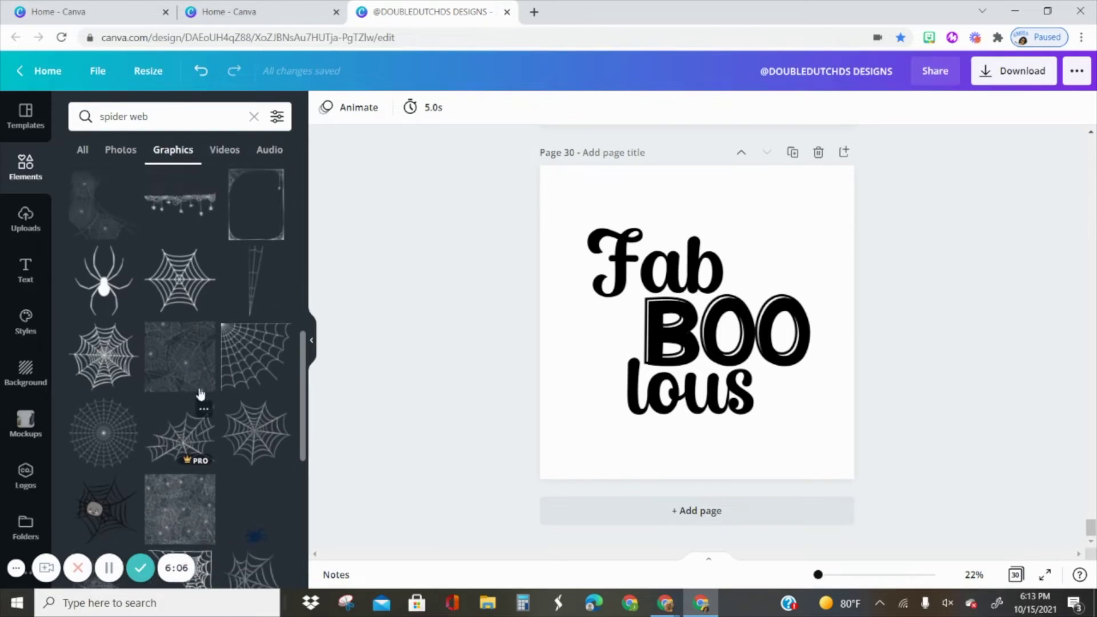
scroll(200, 392, up, 1)
- Add a spider web graphic left of BOO and flip it horizontally
click(100, 292)
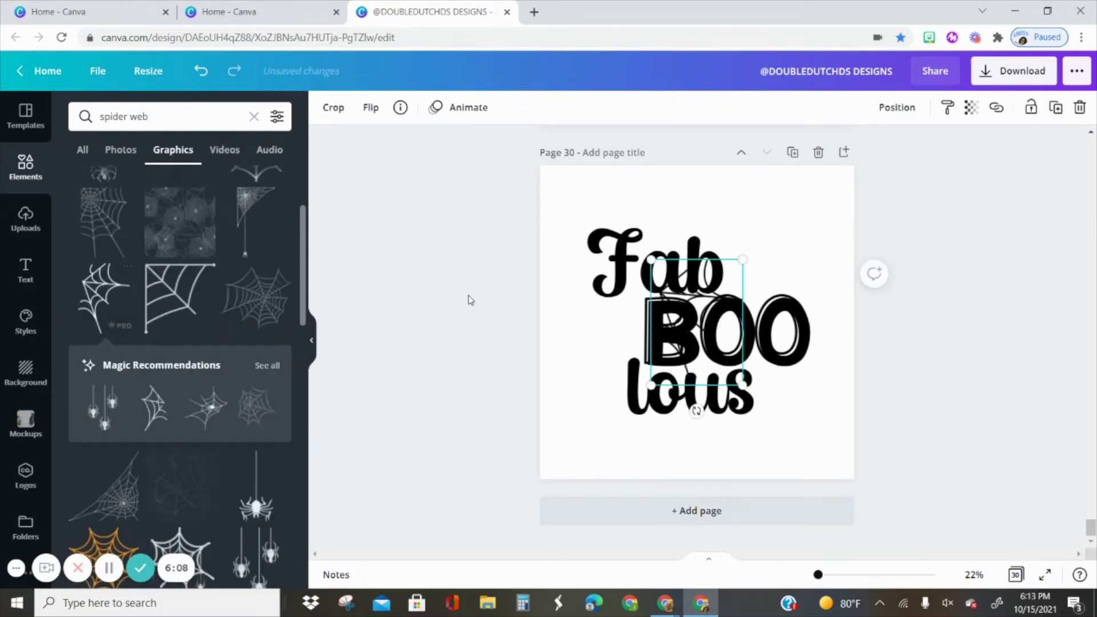
drag(712, 331, 614, 371)
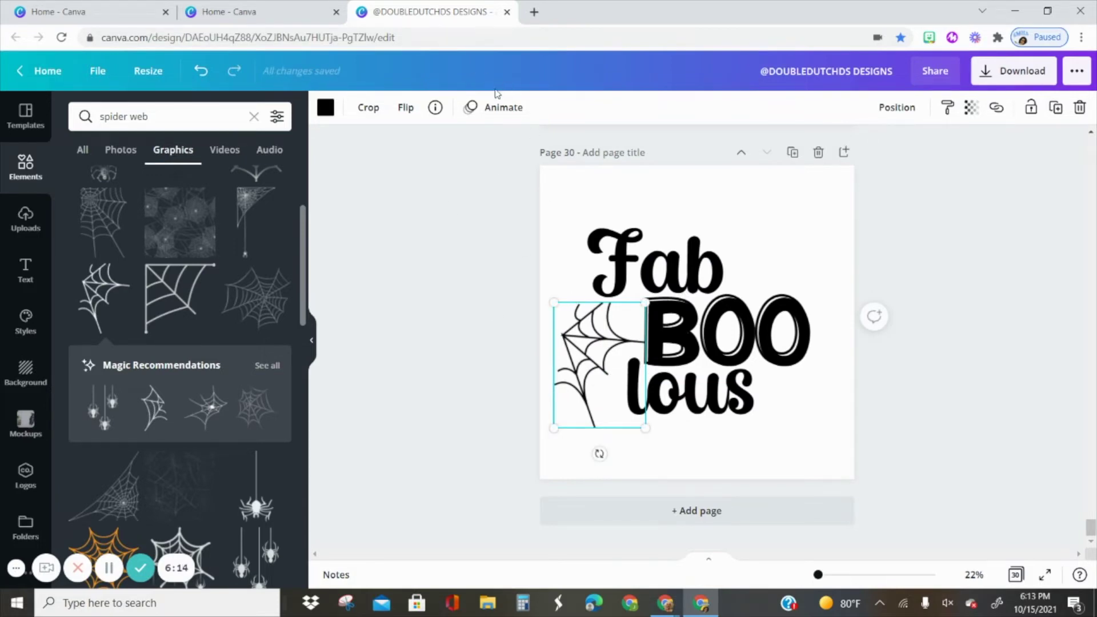
click(405, 107)
click(464, 145)
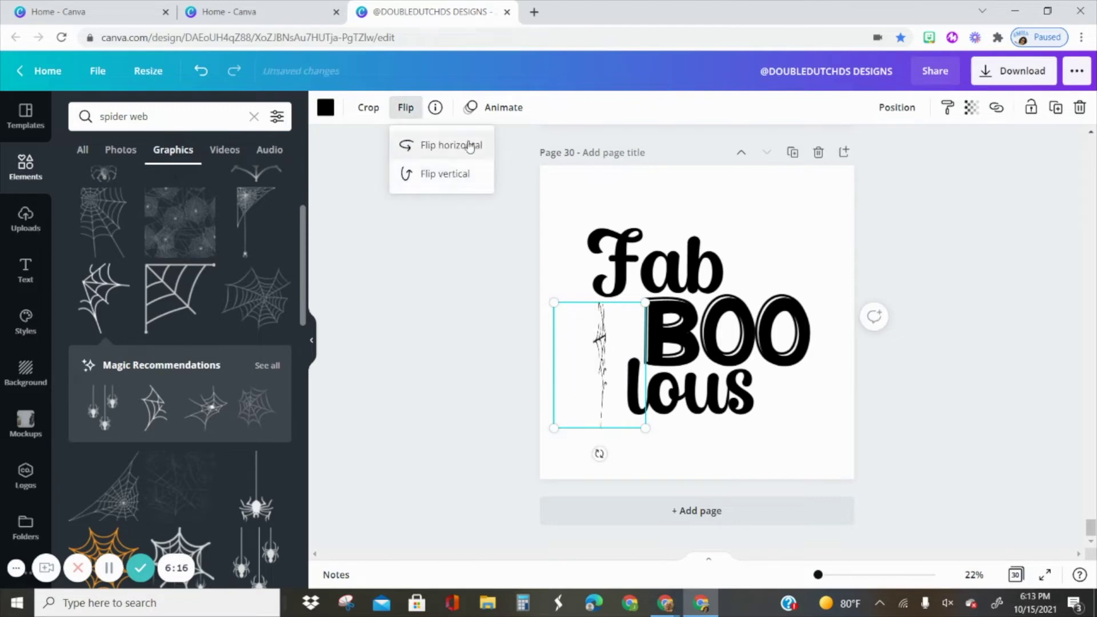
- Tilt the web to about 19° and tuck it against BOO and lous
drag(601, 342, 595, 333)
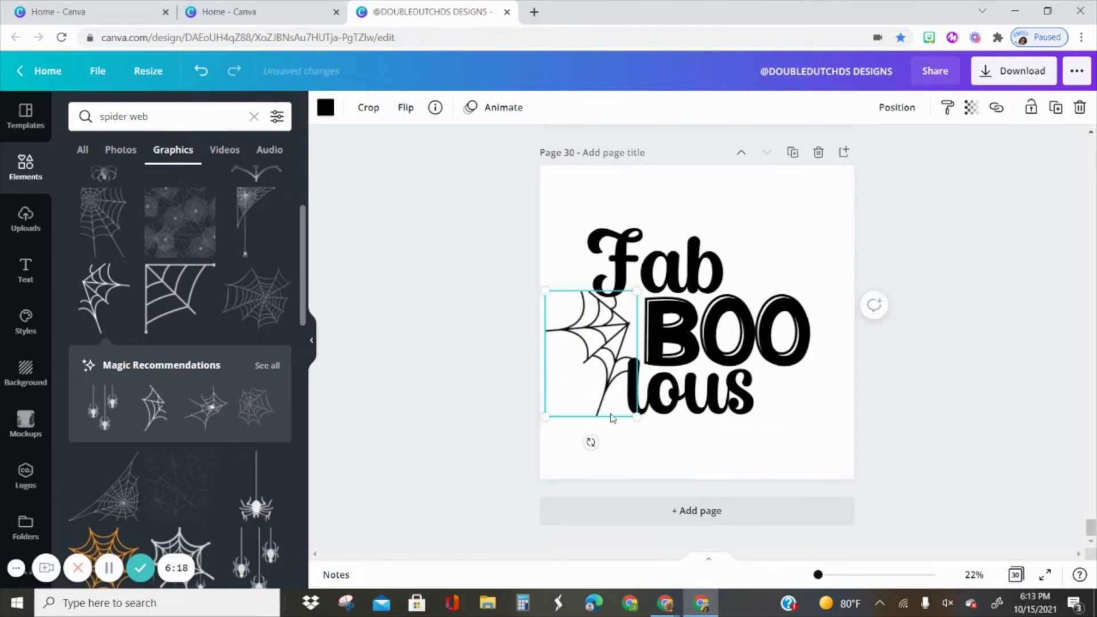
drag(594, 444, 553, 446)
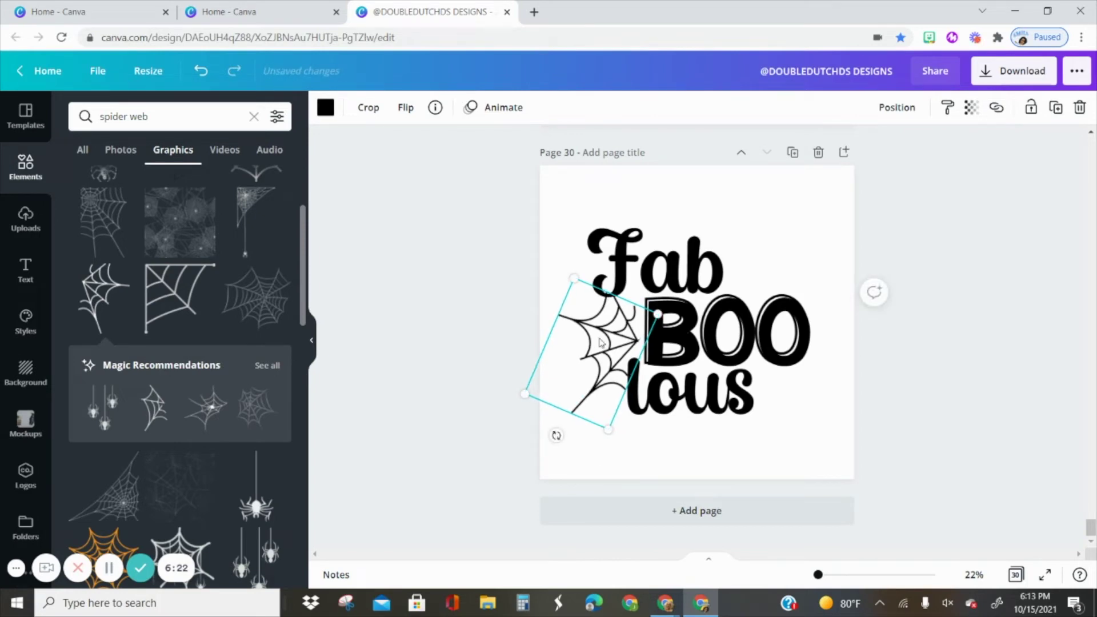
drag(600, 343, 596, 348)
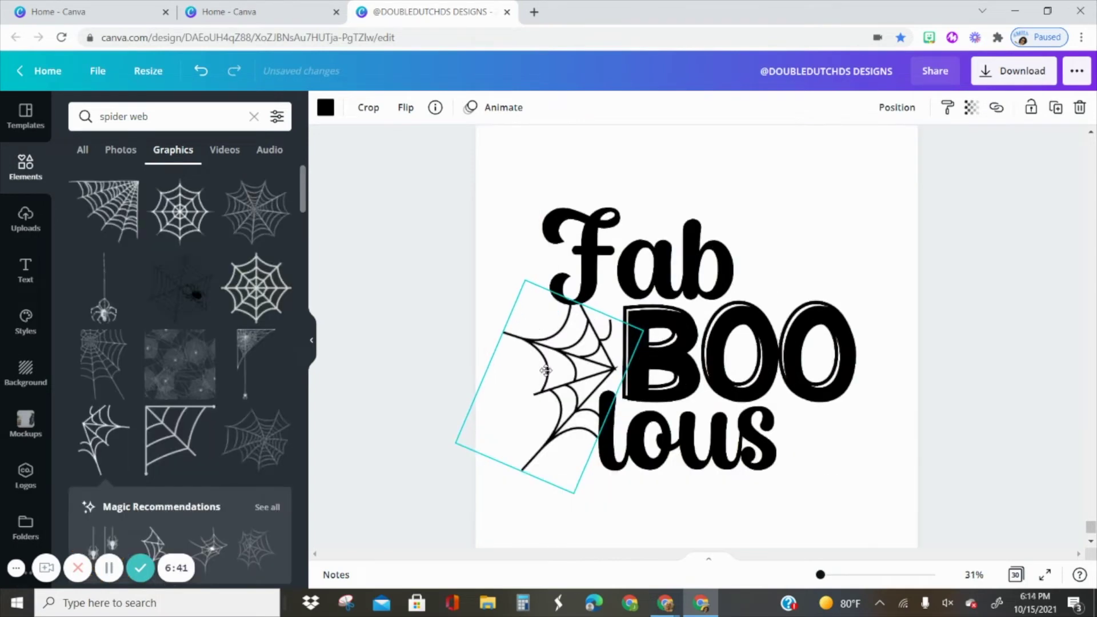
drag(546, 371, 535, 377)
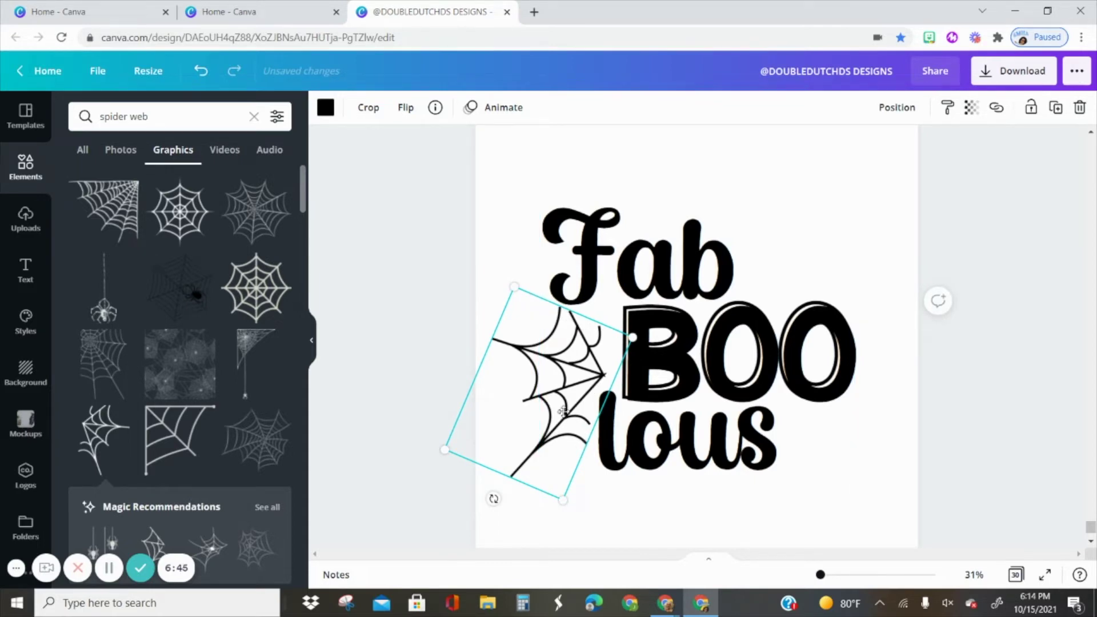
drag(562, 411, 566, 404)
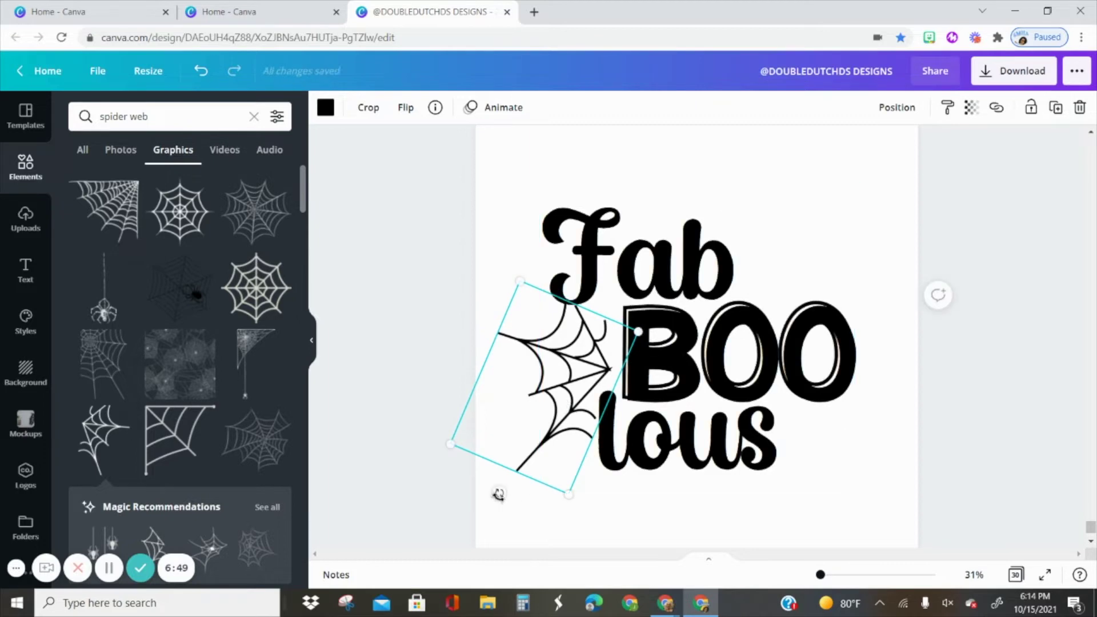
drag(498, 492, 502, 491)
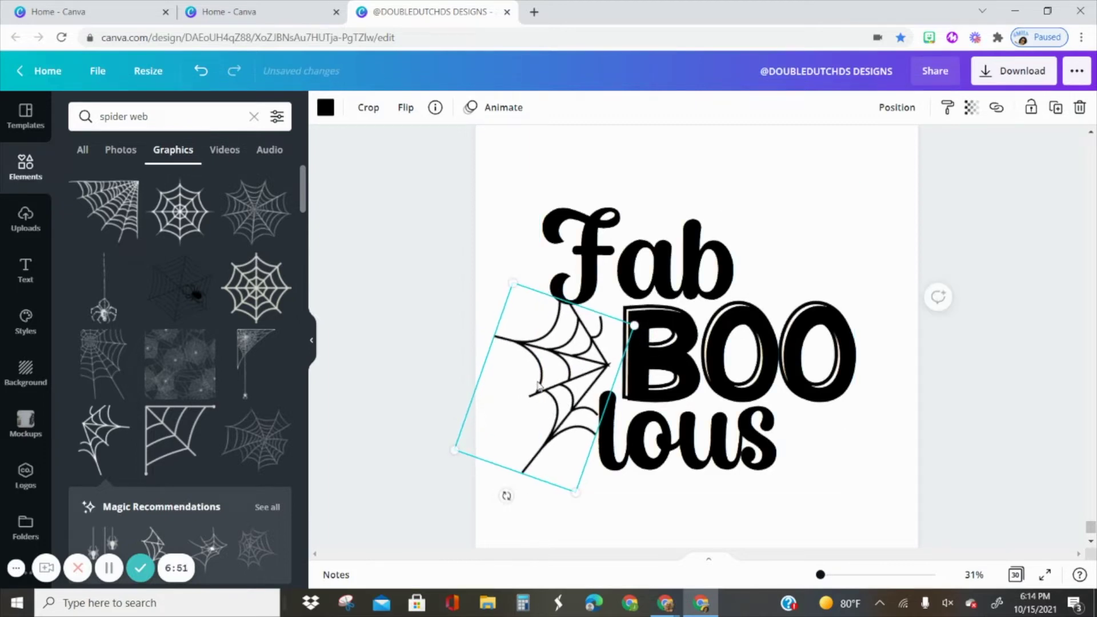
drag(537, 381, 541, 382)
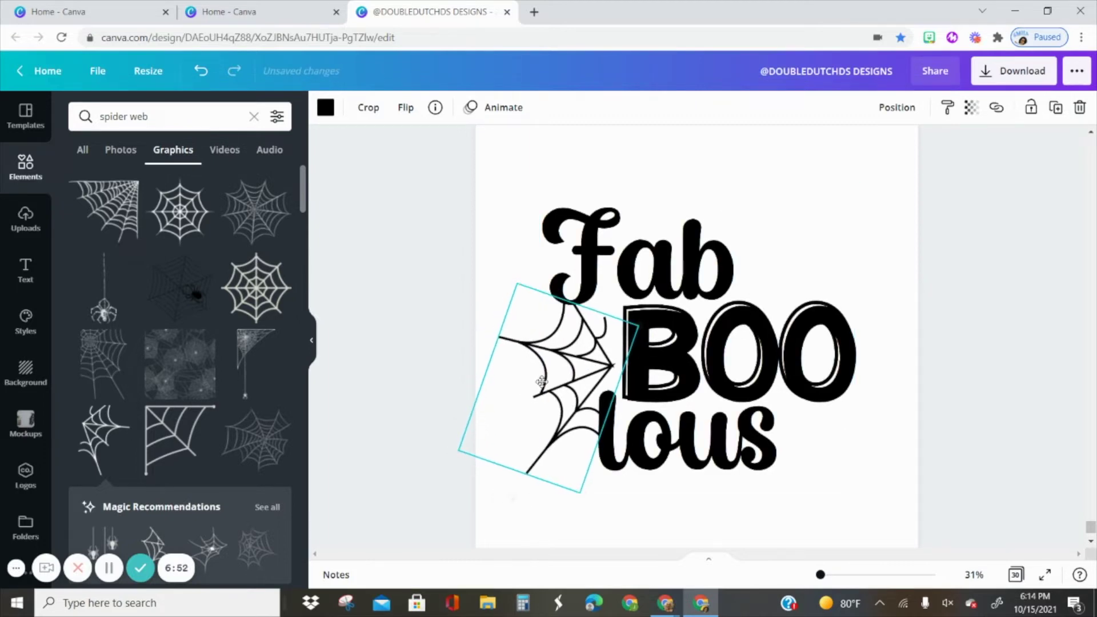
click(432, 481)
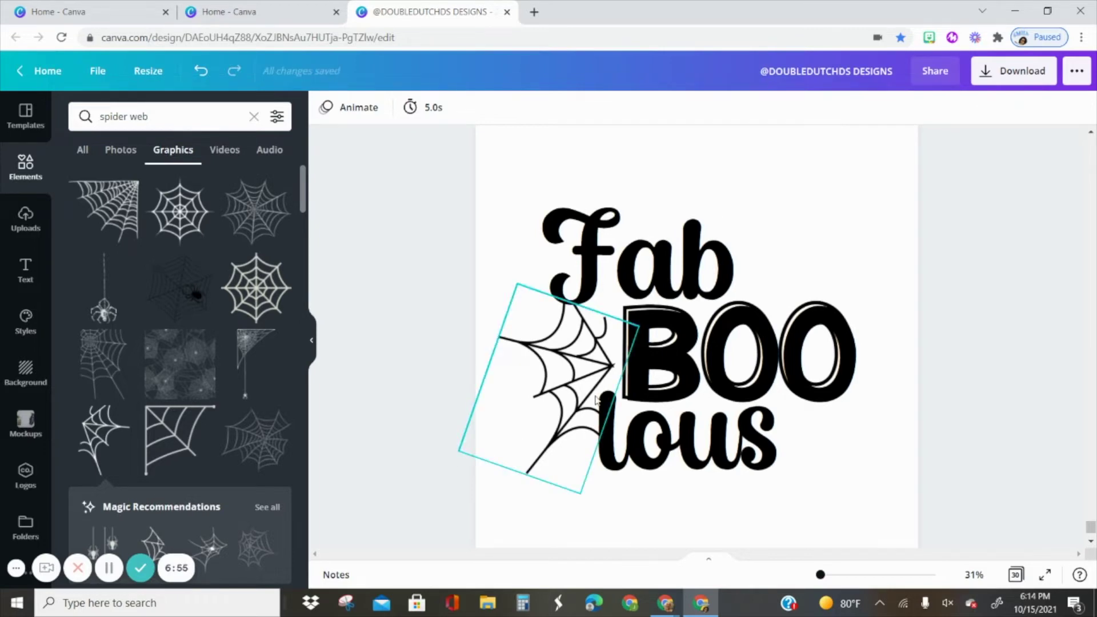
click(731, 365)
- Ungroup the design and nudge BOO and lous into tighter alignment
click(969, 108)
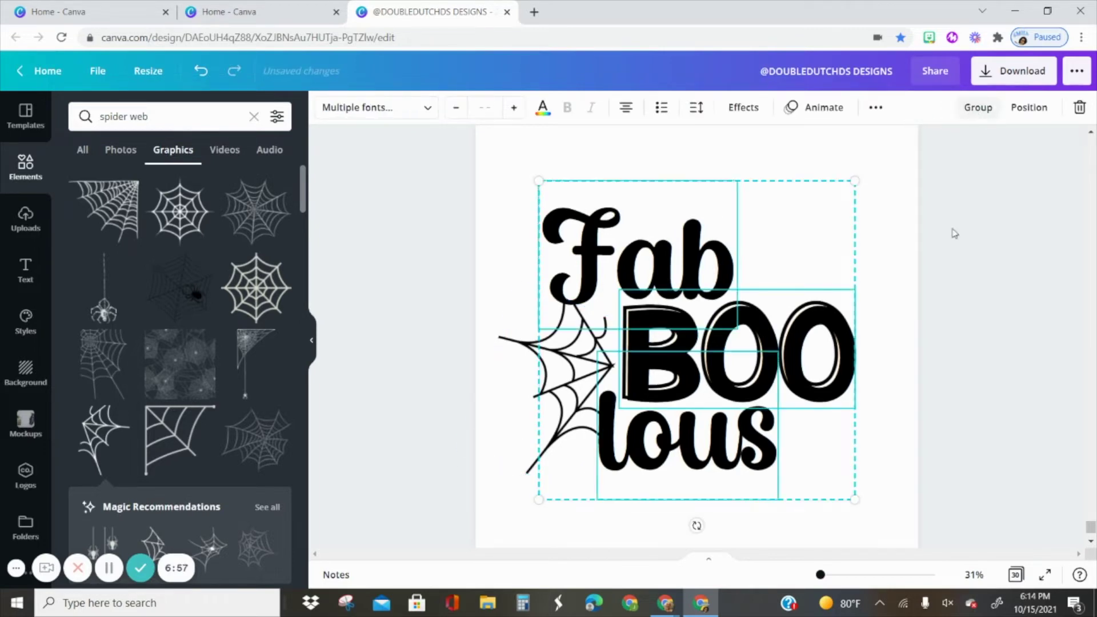
click(964, 437)
click(778, 350)
drag(778, 350, 776, 351)
click(708, 465)
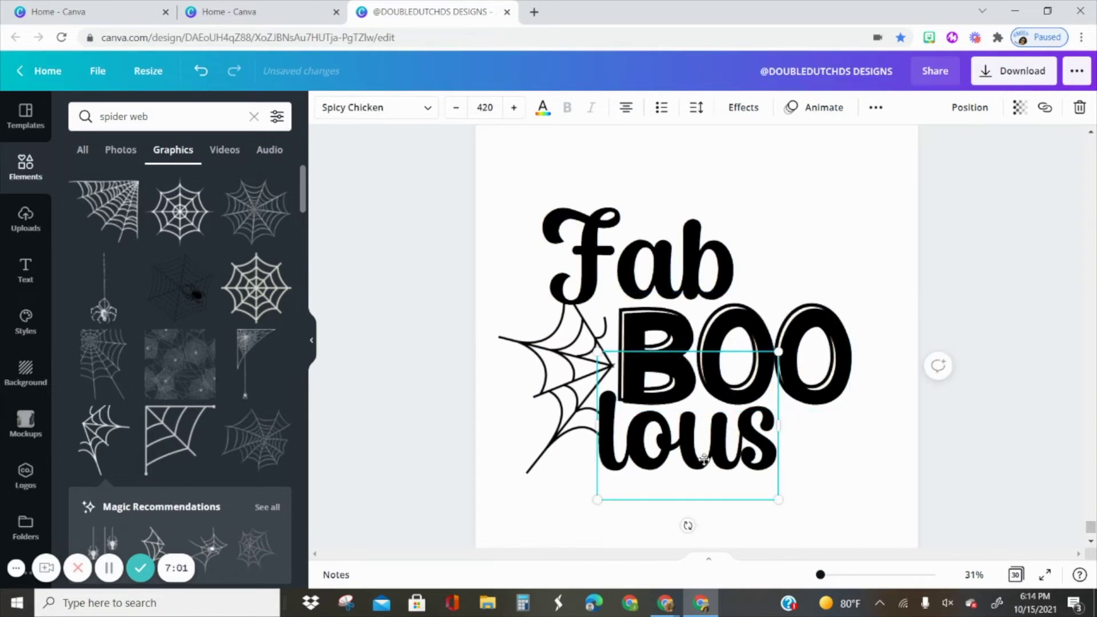
drag(704, 457, 705, 466)
drag(794, 326, 789, 326)
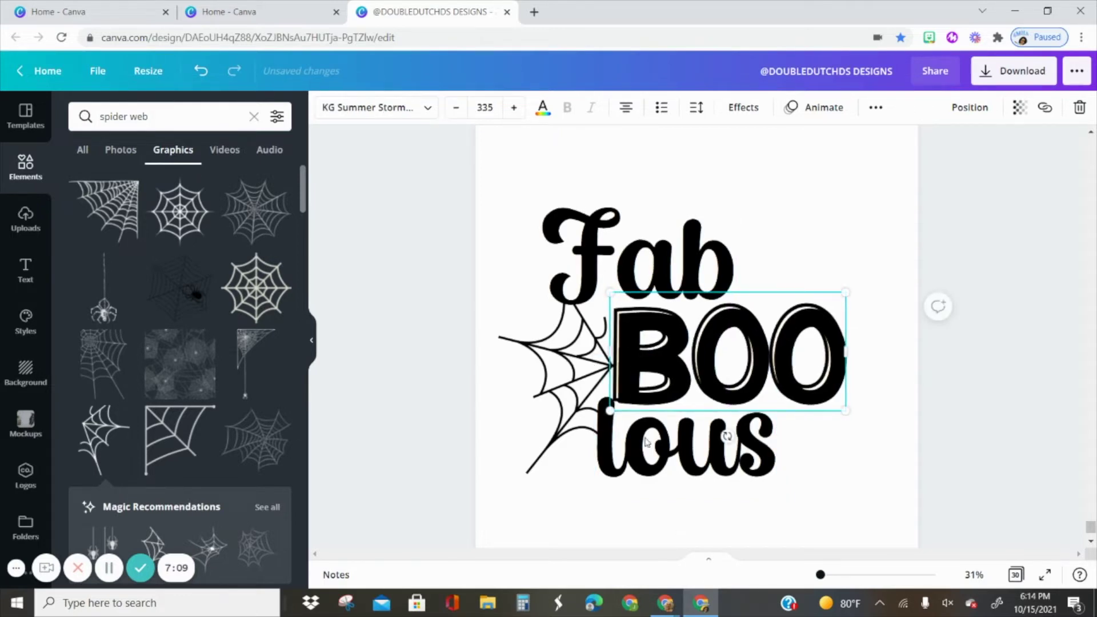
drag(646, 442, 641, 454)
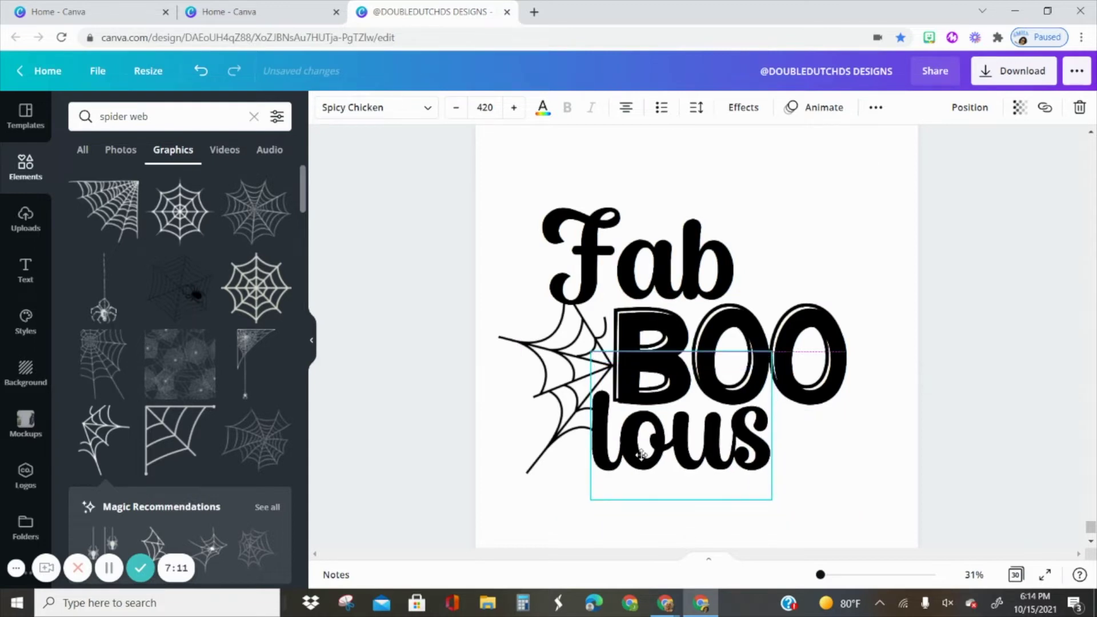
- Tilt the spider web further and nudge it up behind BOO
click(522, 440)
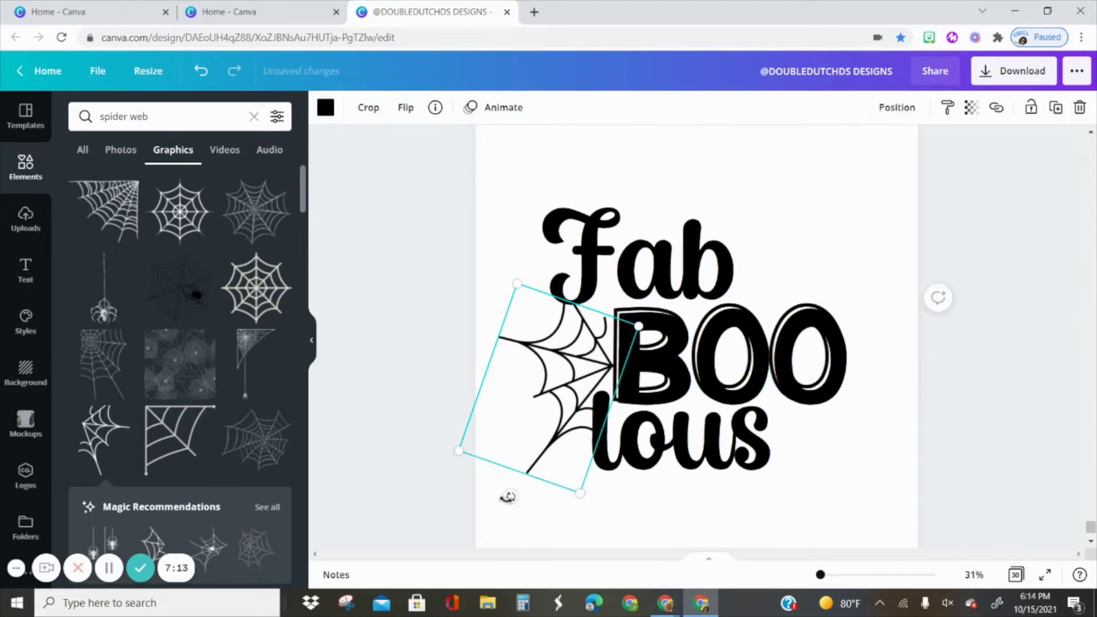
drag(508, 496, 502, 492)
drag(563, 370, 559, 367)
drag(498, 487, 489, 474)
drag(540, 401, 545, 384)
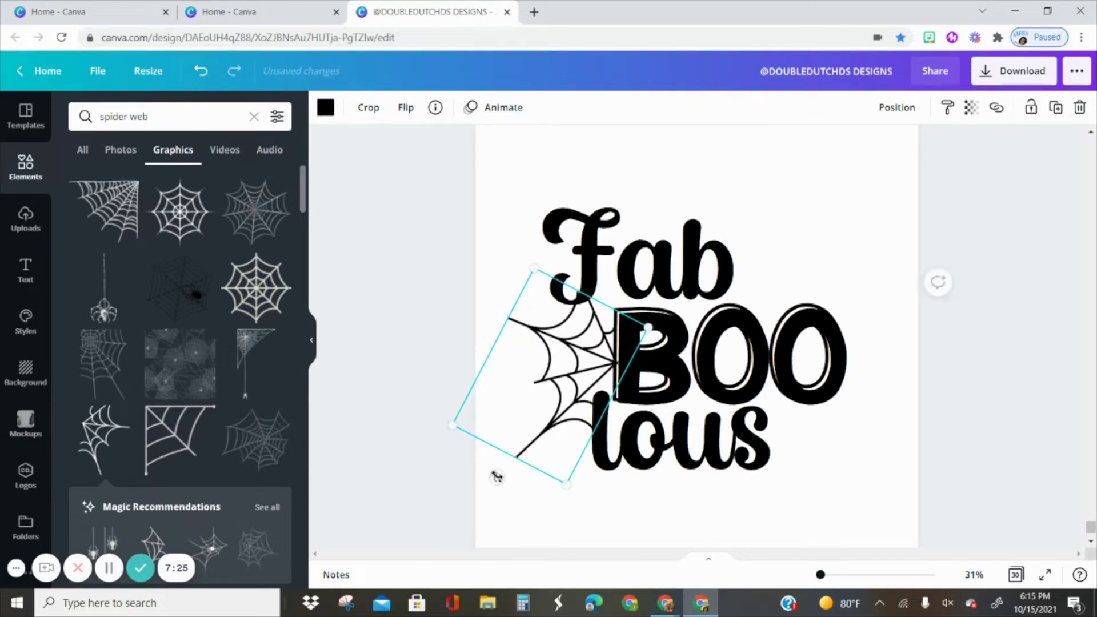
mouse_move(496, 477)
mouse_down()
mouse_move(489, 466)
mouse_move(502, 474)
mouse_move(504, 462)
mouse_up()
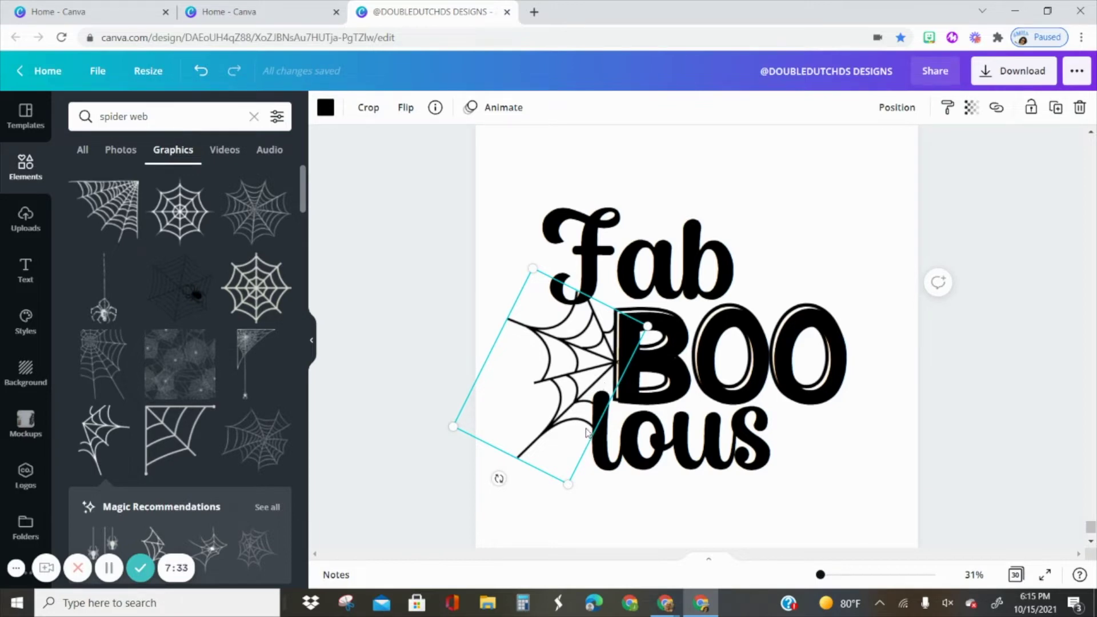
- Nudge BOO slightly and move Fab up and right above it
click(674, 378)
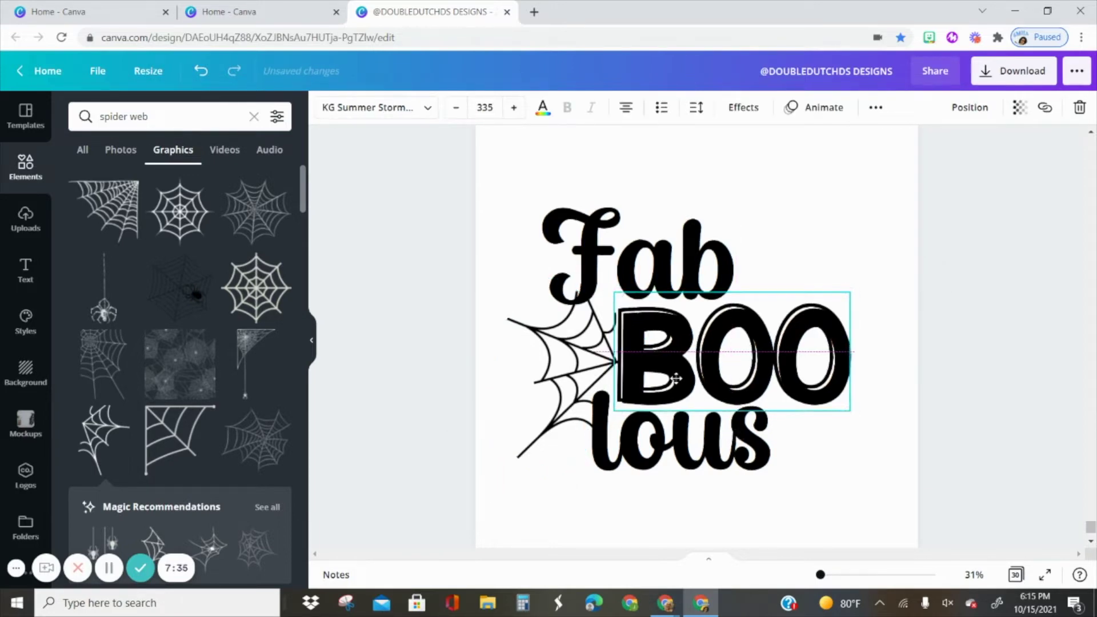
drag(674, 378, 673, 382)
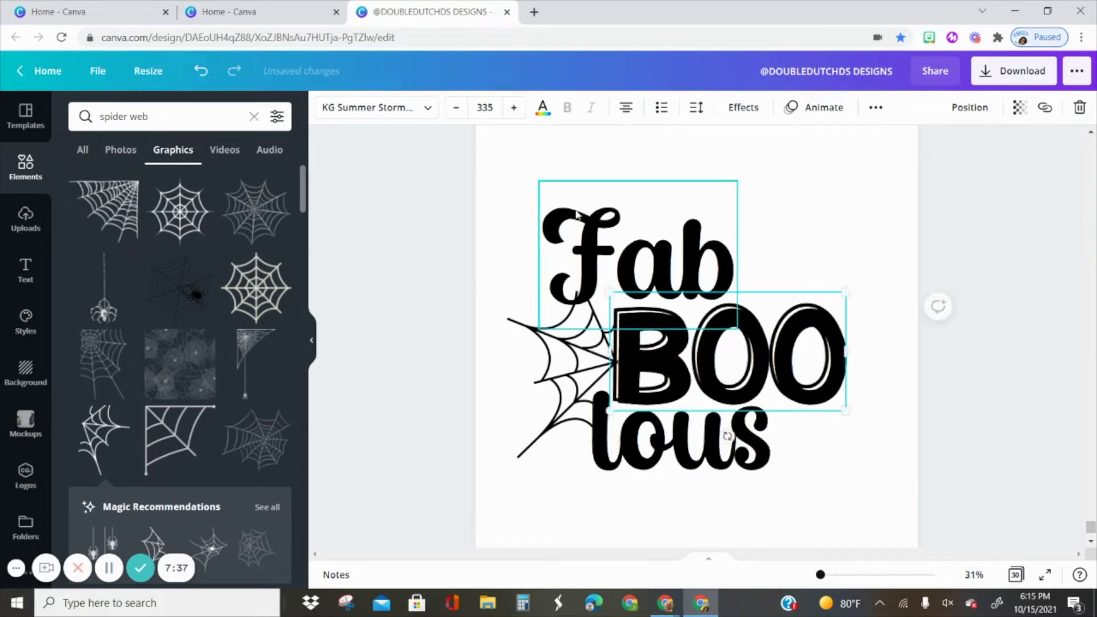
mouse_move(591, 260)
mouse_down()
mouse_move(610, 249)
mouse_move(569, 251)
mouse_move(589, 262)
mouse_up()
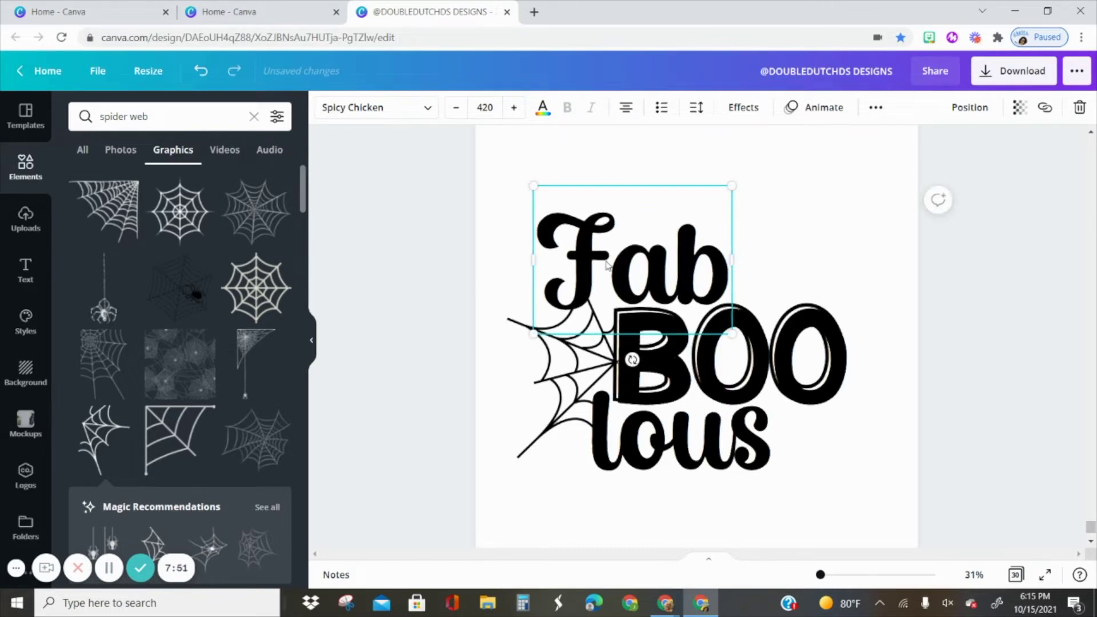
click(923, 482)
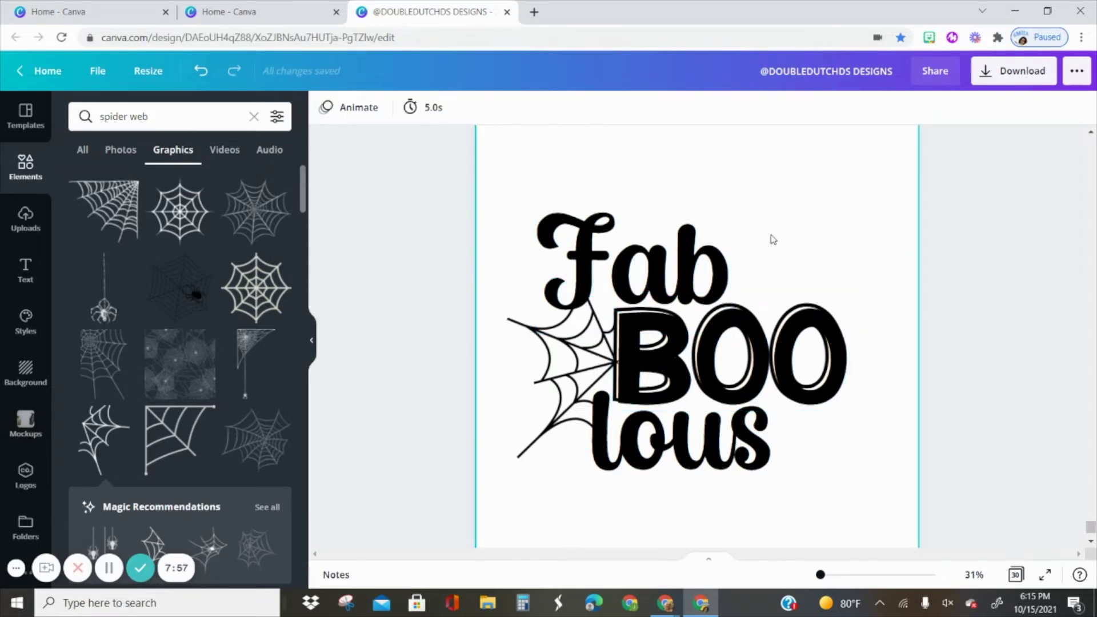
- Duplicate the spider web, flip the copy horizontally, and rotate it beside Fab
click(547, 380)
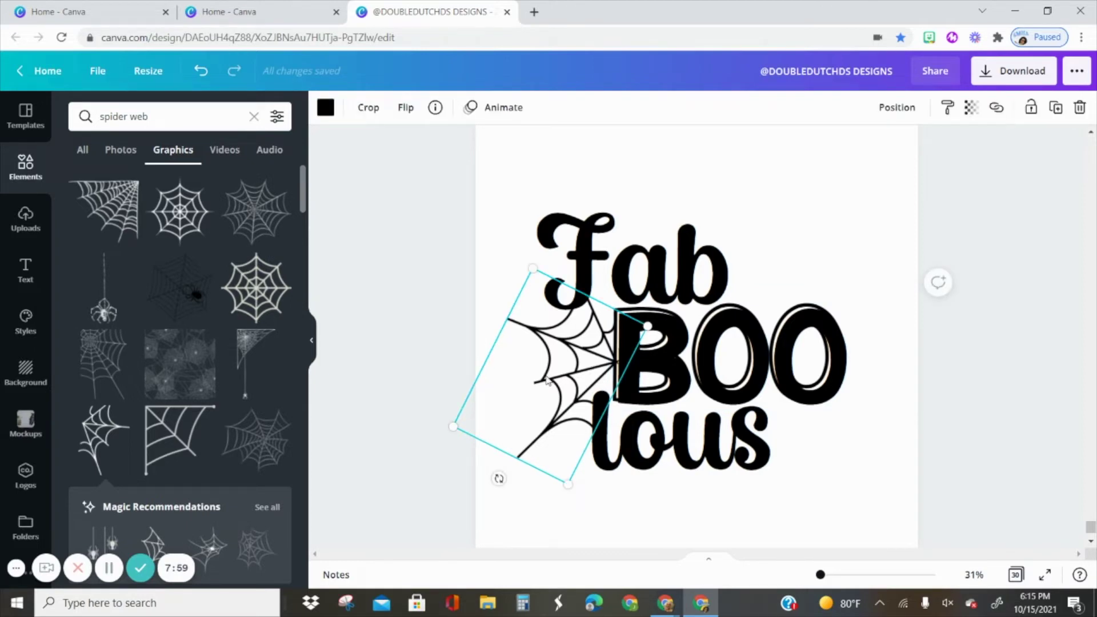
key(ctrl+d)
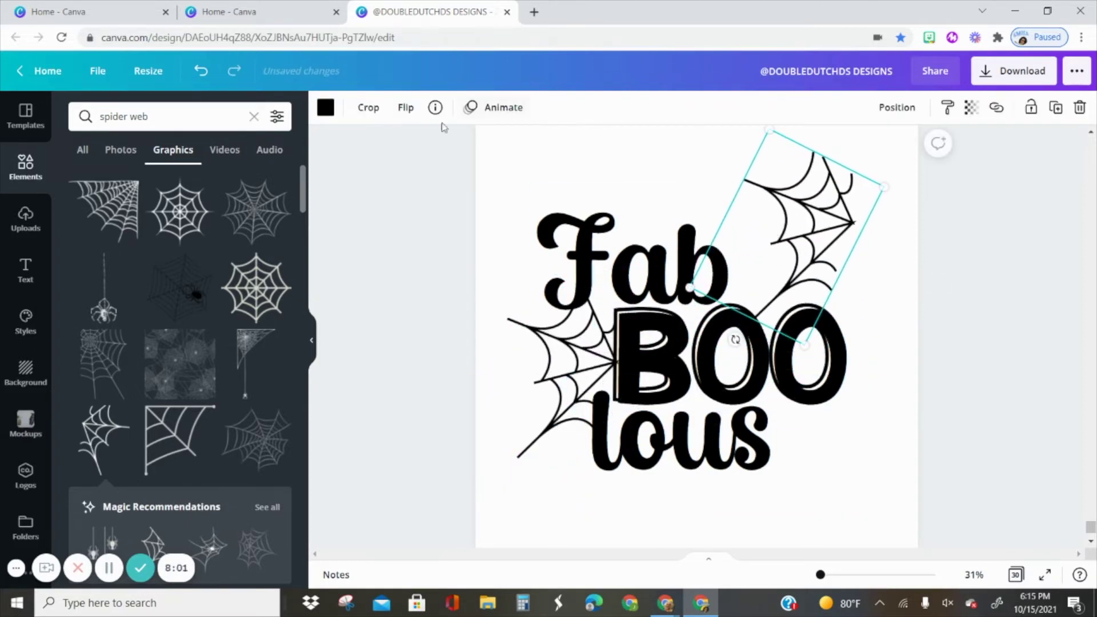
click(405, 107)
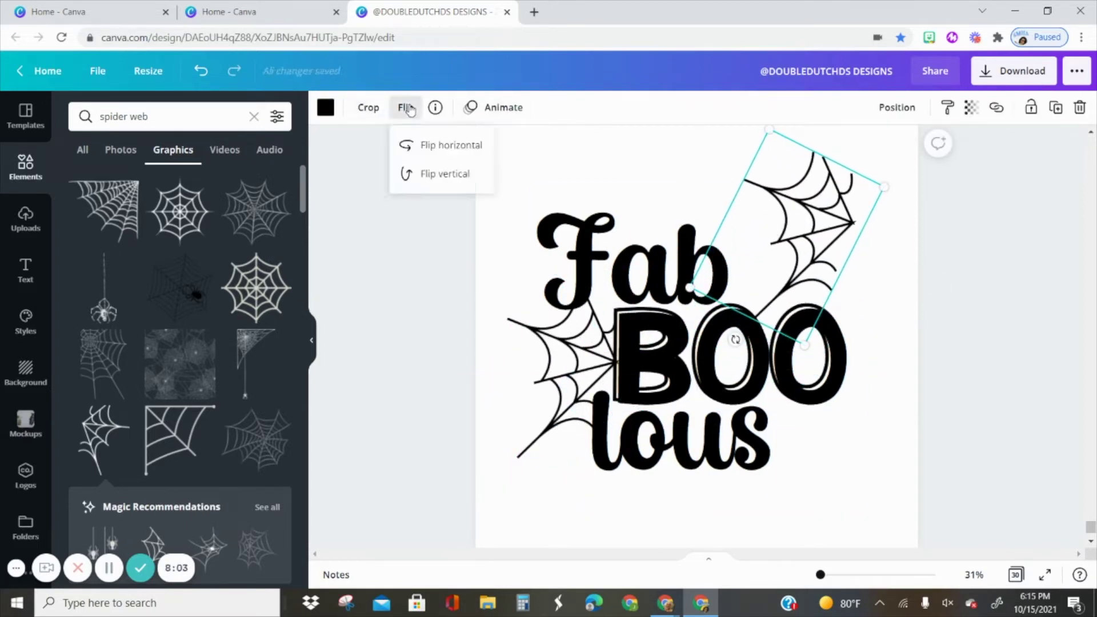
click(439, 146)
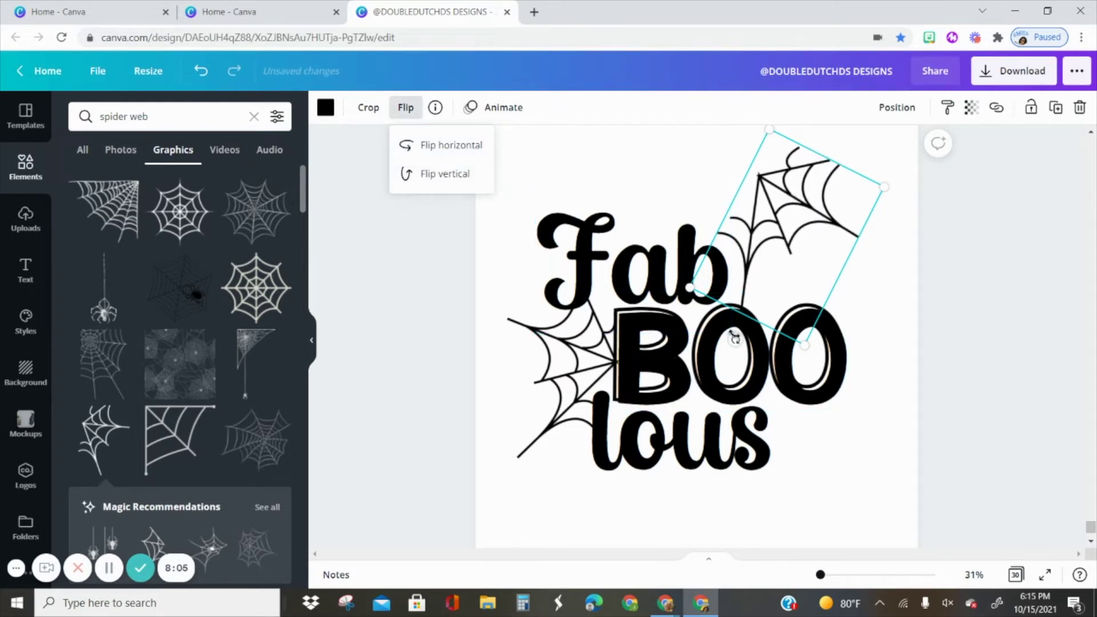
drag(735, 339, 877, 304)
drag(804, 229, 814, 245)
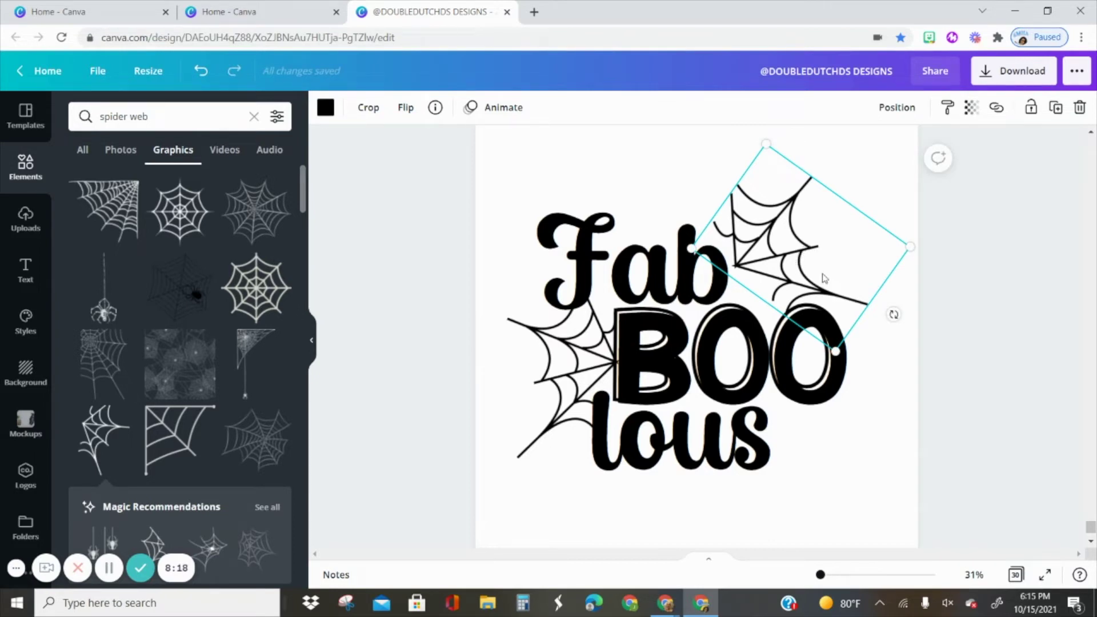
drag(893, 313, 912, 242)
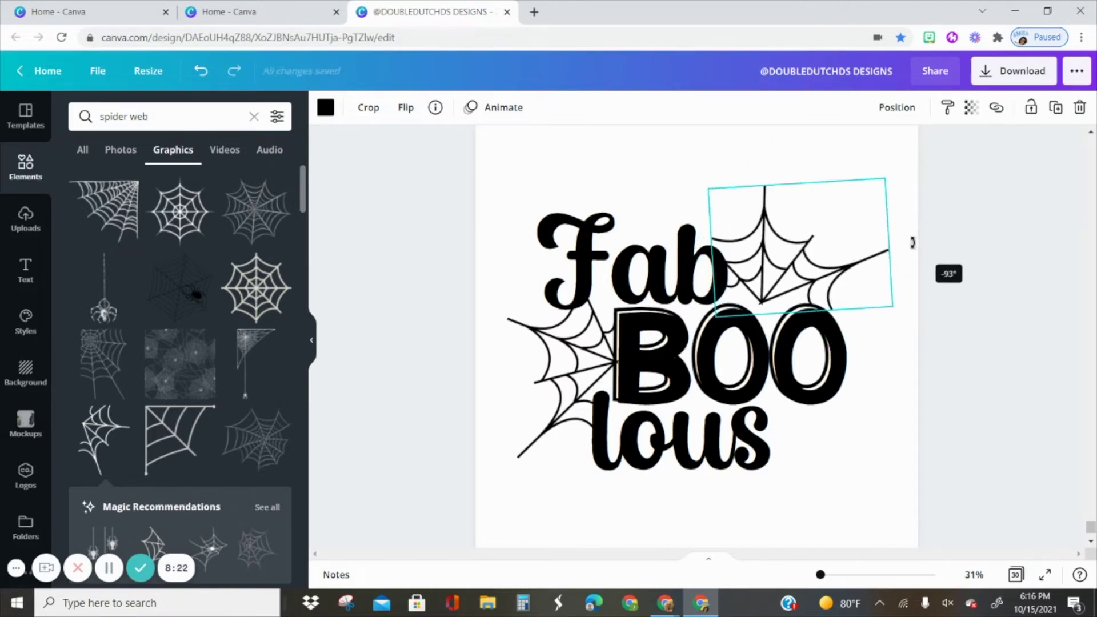
drag(912, 242, 900, 304)
- Flip the web copy vertically and rotate it back to about -26°
click(405, 121)
click(430, 172)
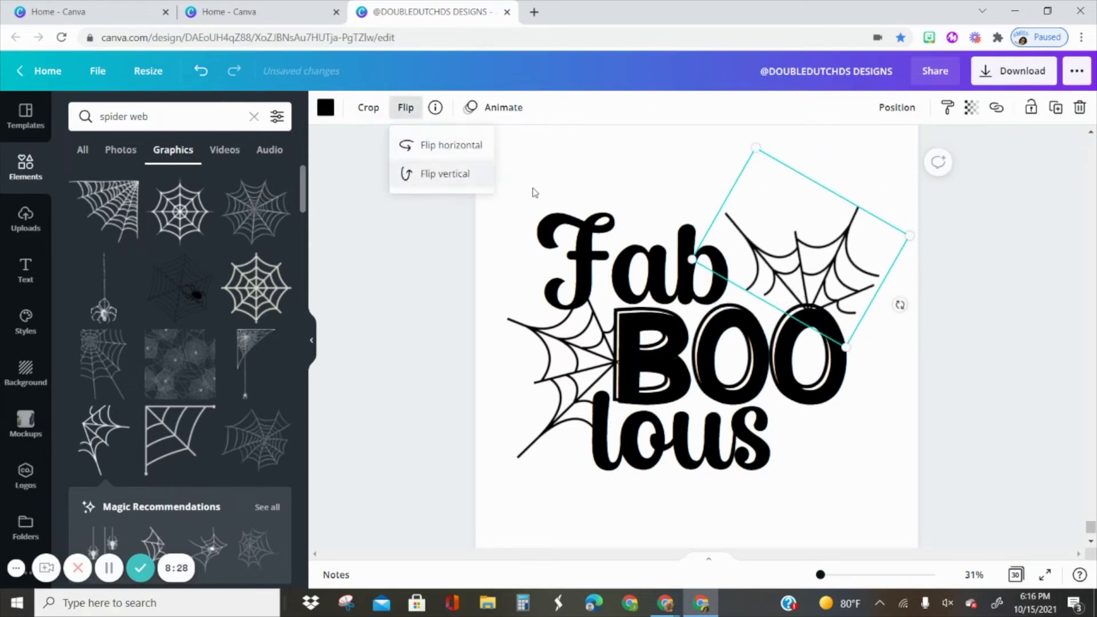
drag(789, 247, 753, 218)
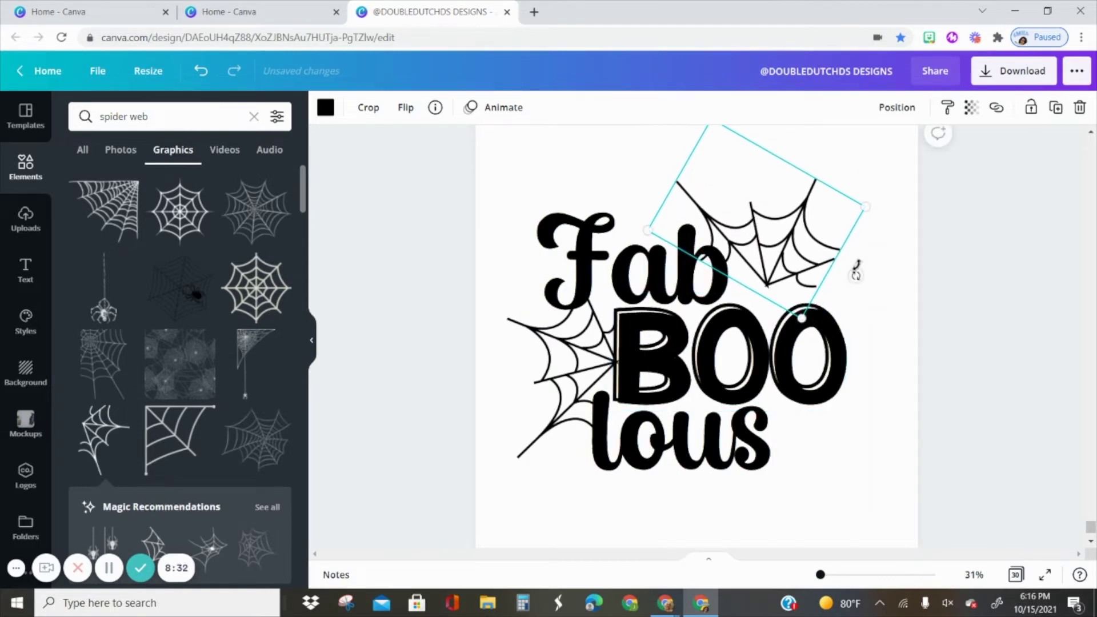
drag(856, 267, 837, 305)
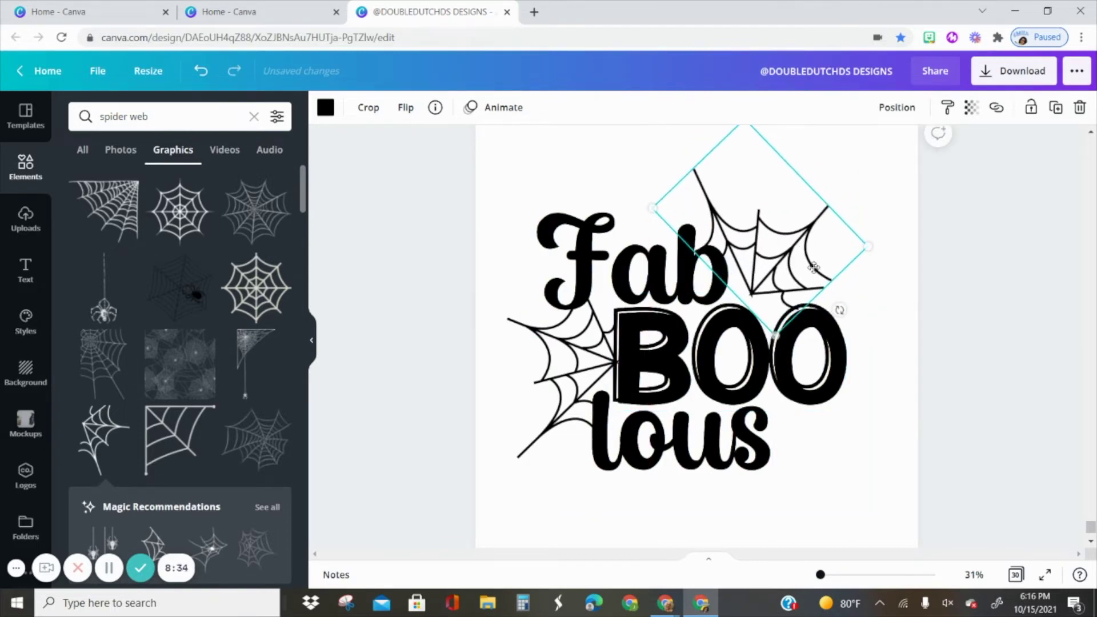
drag(813, 268, 819, 268)
drag(844, 310, 807, 341)
- Shrink the web copy and settle it at about -29° in the upper right
drag(792, 292, 797, 304)
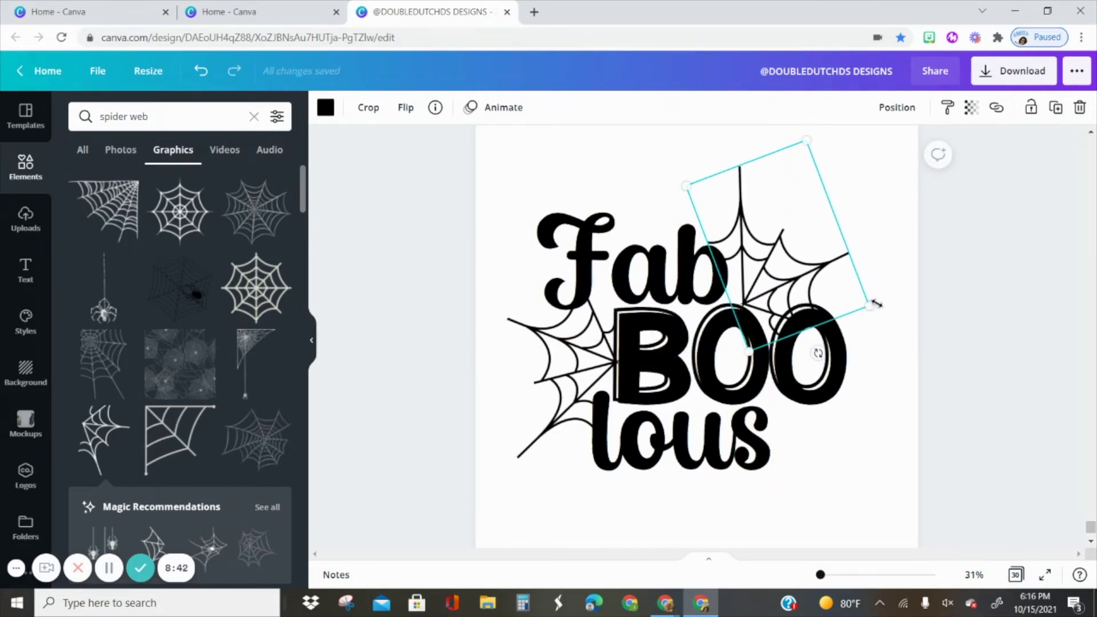
drag(863, 299, 844, 291)
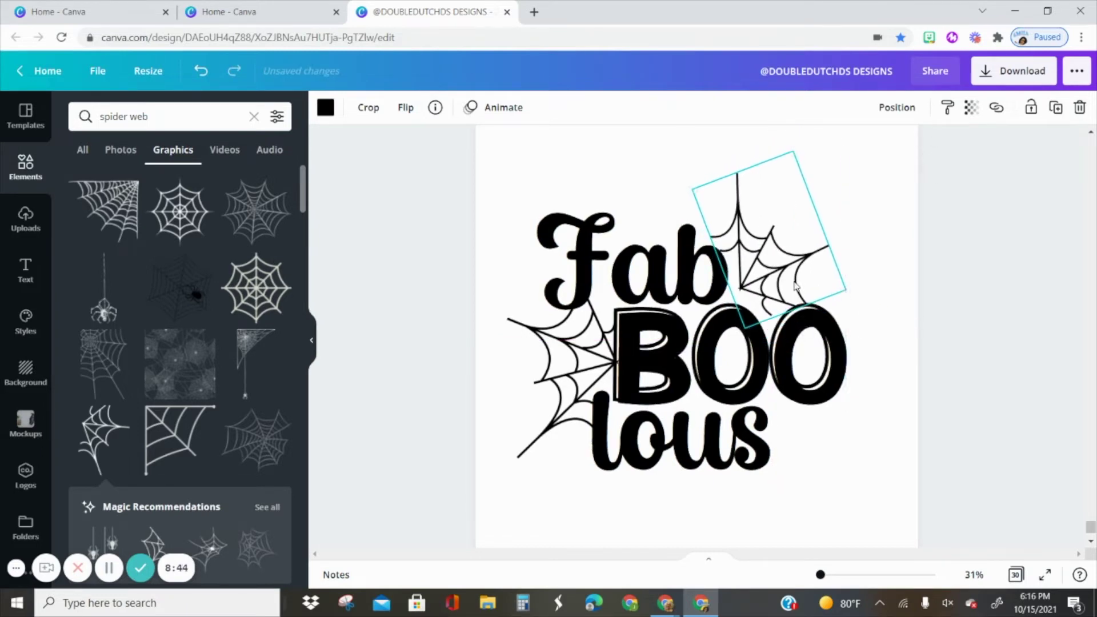
drag(805, 335, 818, 331)
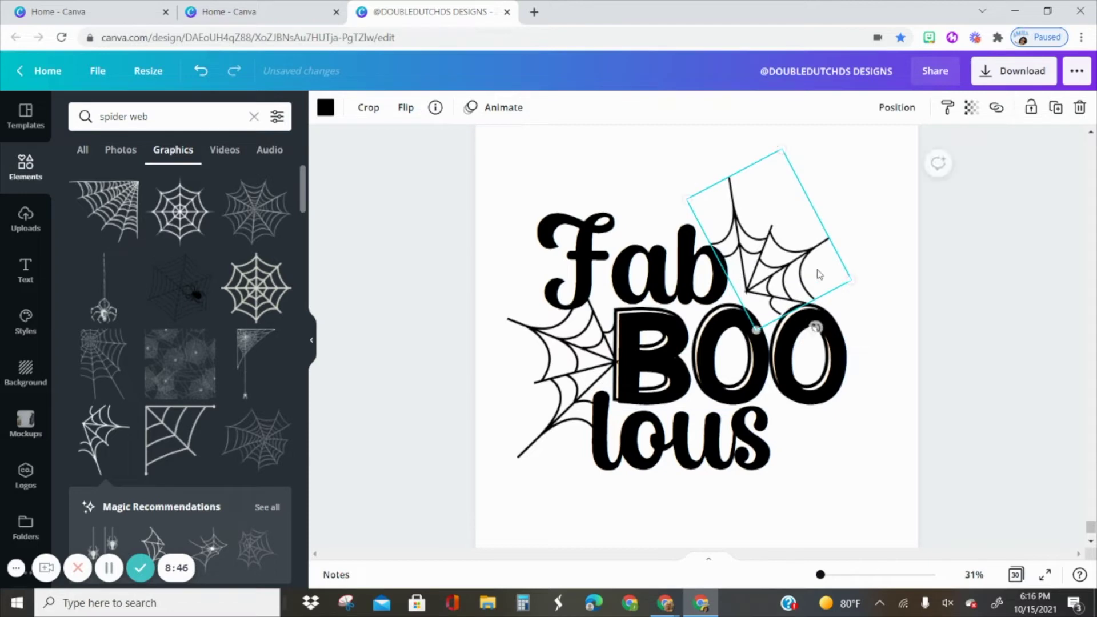
drag(798, 250, 796, 248)
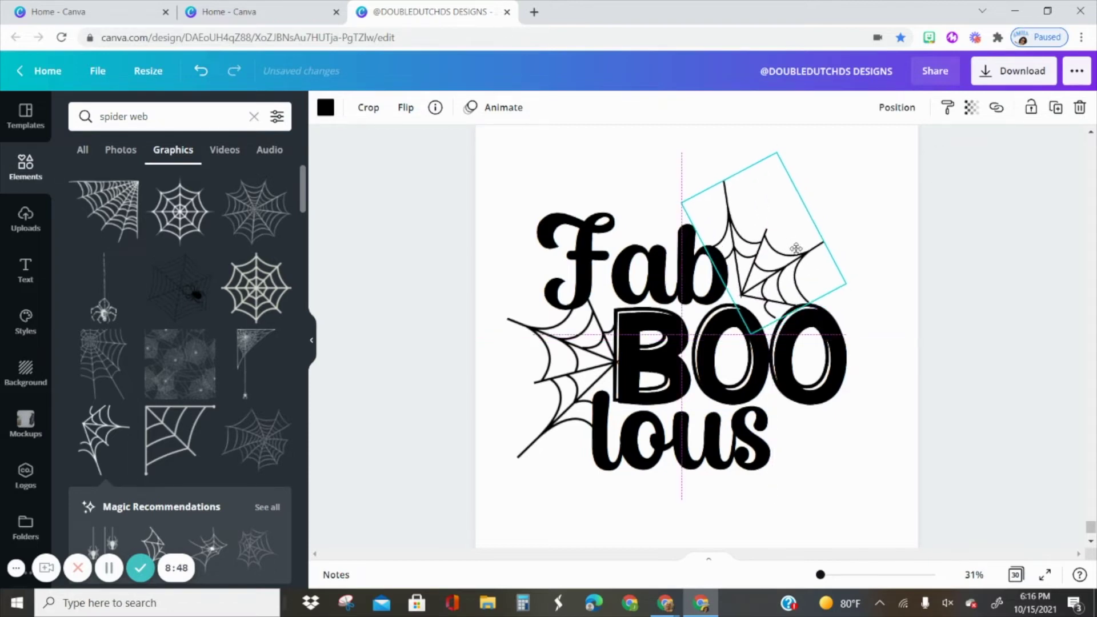
drag(806, 335, 811, 333)
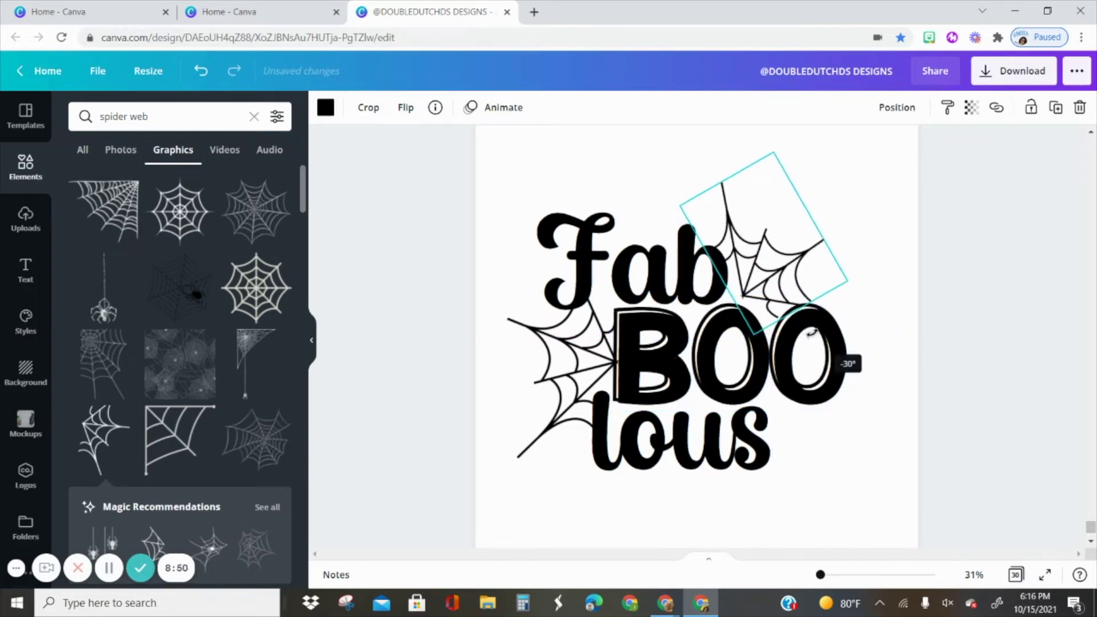
drag(800, 247, 793, 282)
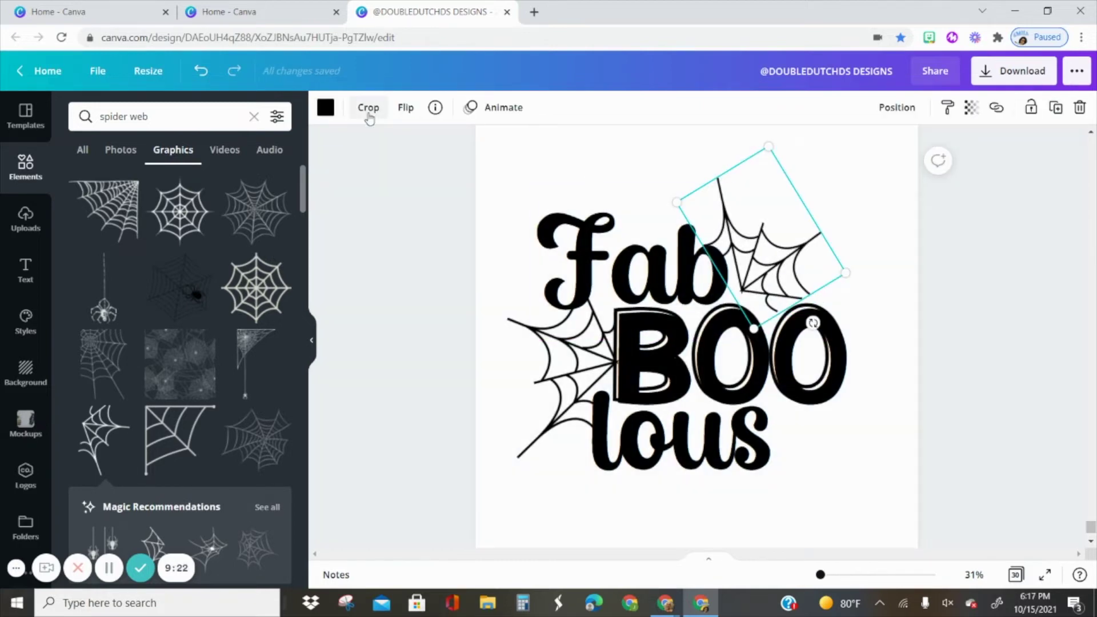
- Move the web copy to the top right, flip it, and tilt it to about -23°
click(368, 107)
click(788, 237)
click(406, 107)
drag(799, 223, 864, 171)
click(405, 107)
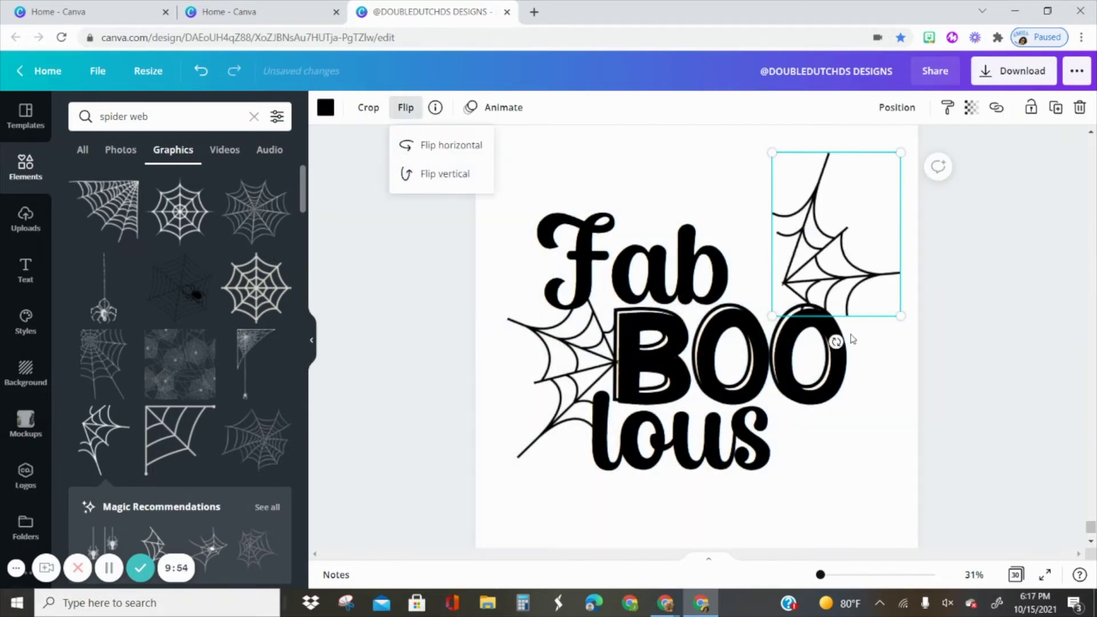
click(448, 144)
mouse_move(835, 329)
mouse_down()
mouse_move(811, 335)
mouse_move(836, 320)
mouse_up()
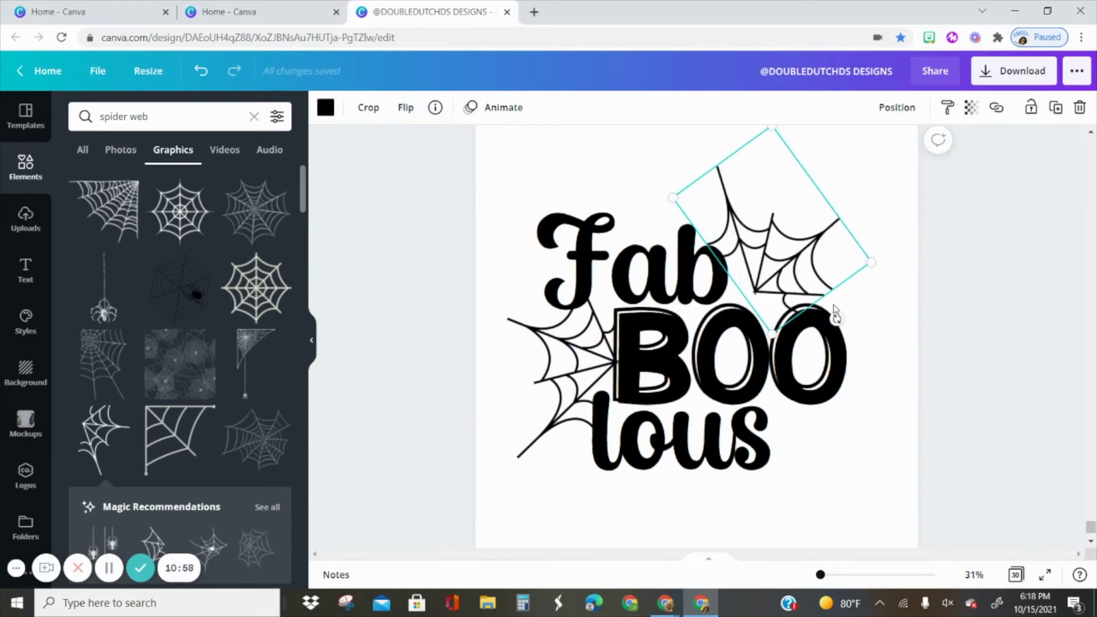
- Rotate the web into a diamond and show more recommended spider graphics
click(406, 107)
drag(877, 198, 699, 147)
click(267, 507)
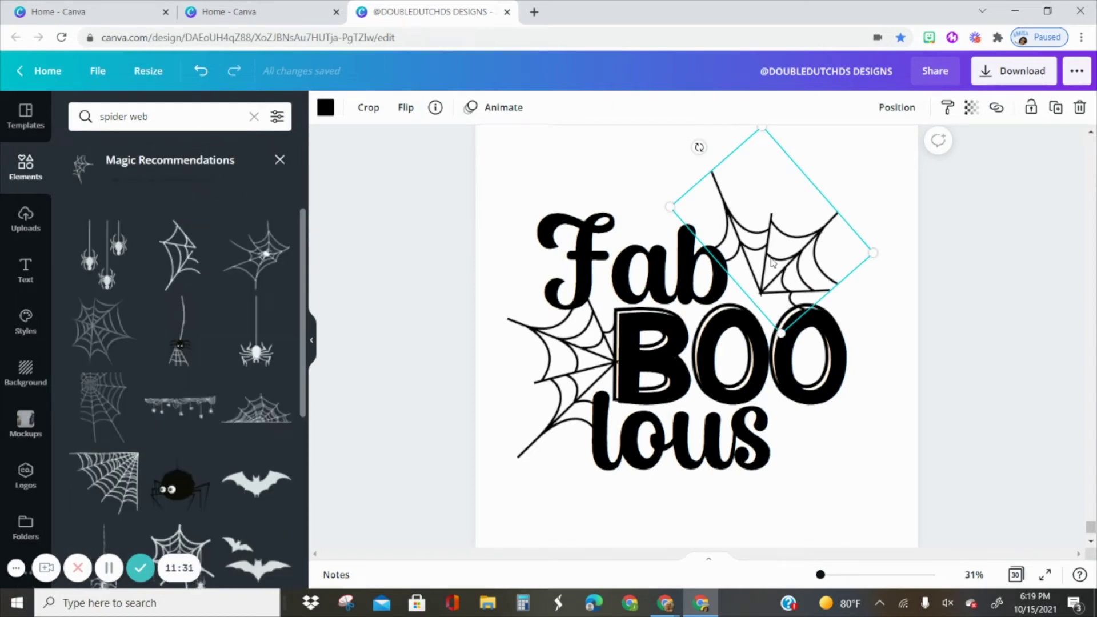
- Replace the diamond web with a different spider web tilted at top right beside Fab
key(Delete)
click(181, 268)
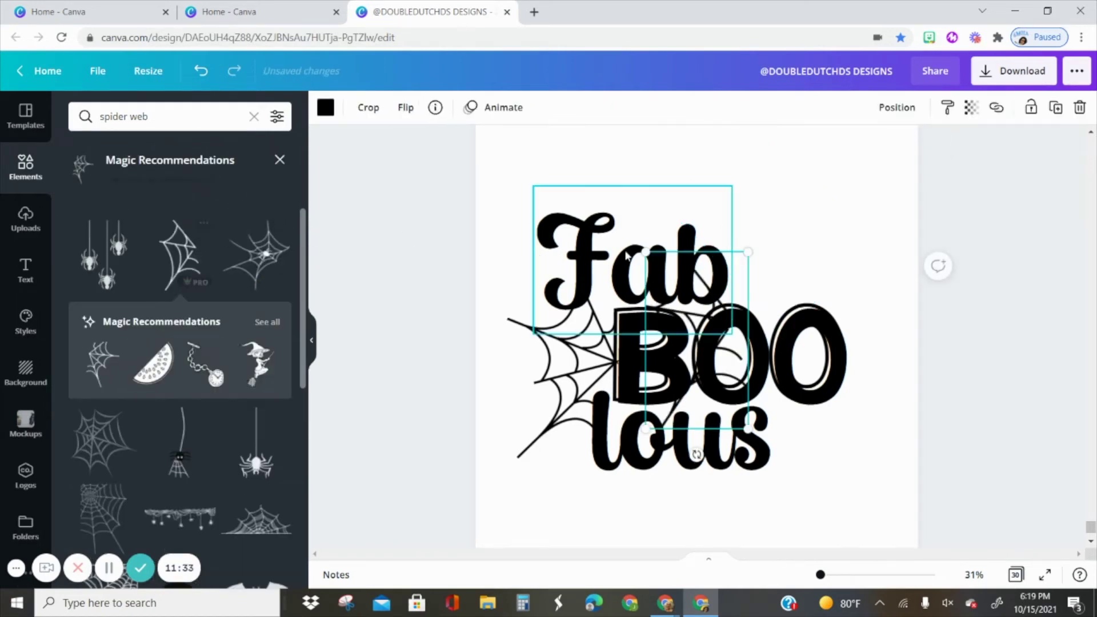
drag(712, 301, 809, 185)
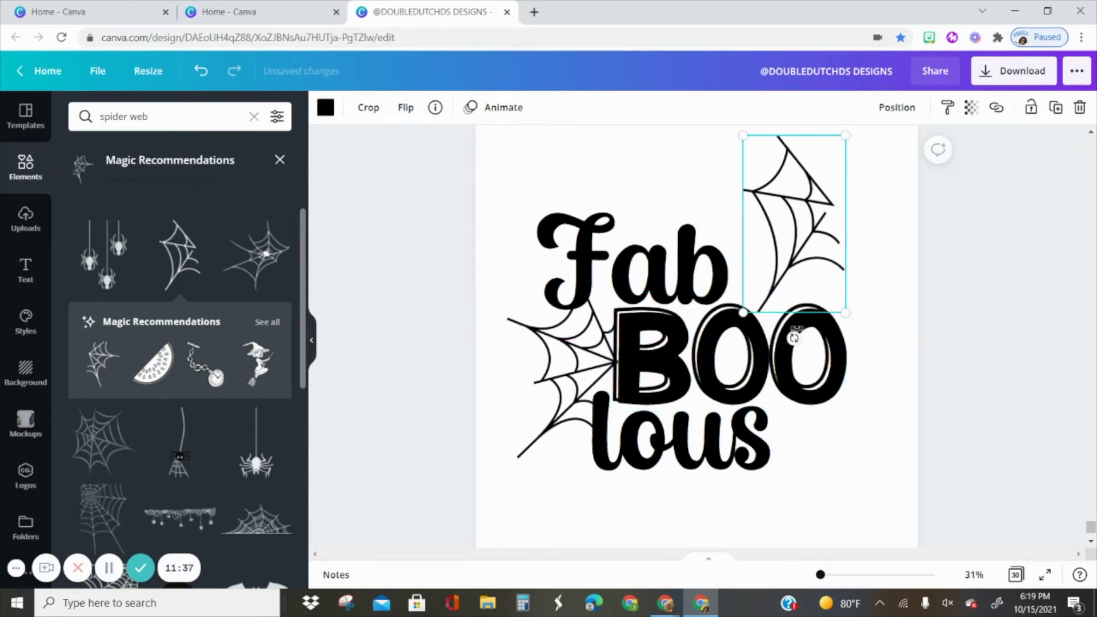
drag(793, 337, 707, 152)
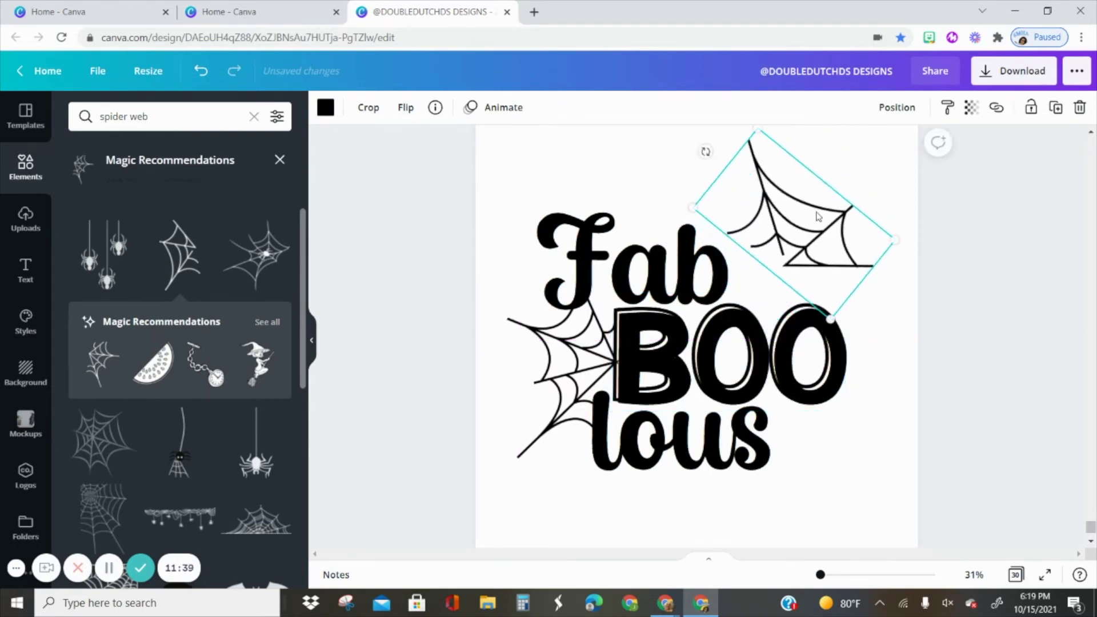
drag(818, 216, 801, 234)
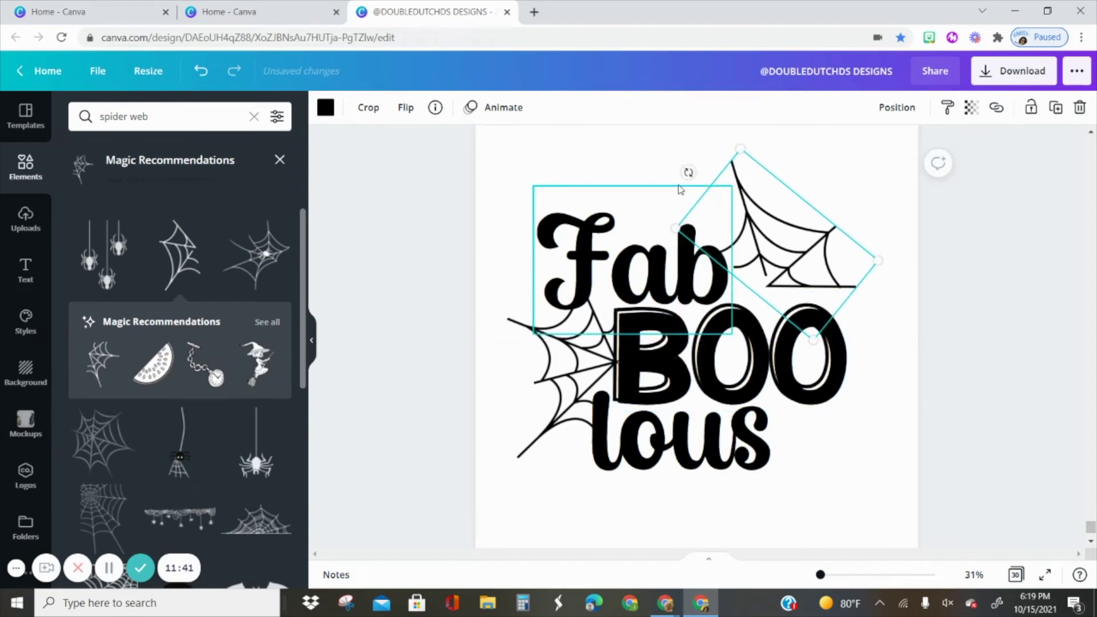
drag(686, 169, 712, 151)
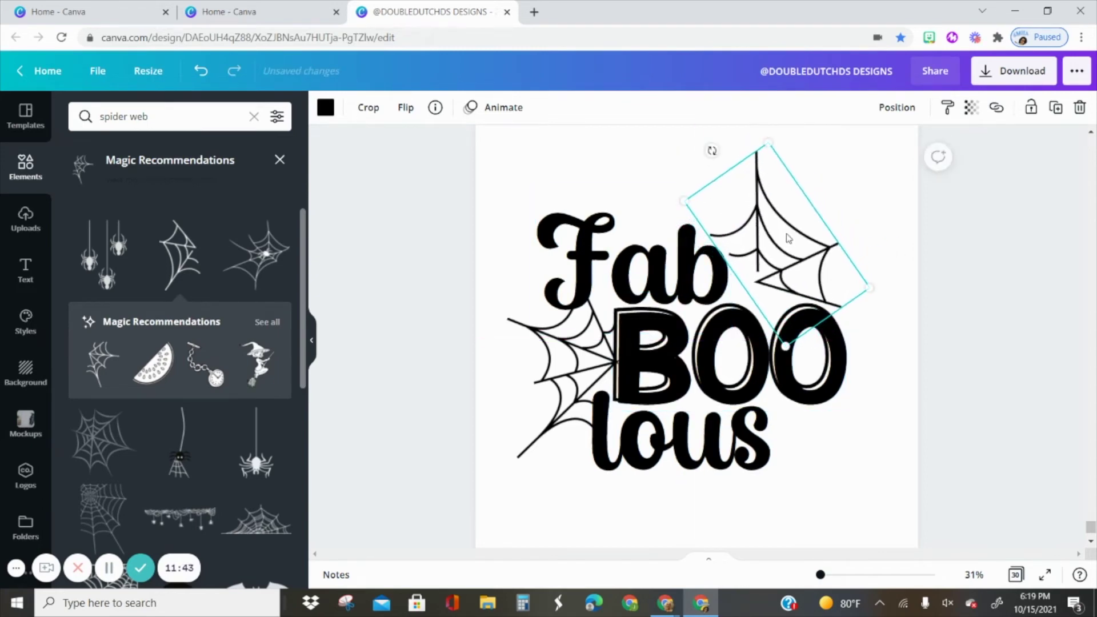
drag(787, 238, 791, 253)
- Shrink and narrow the new web, rotate it to 122°, then enlarge it
drag(772, 154, 771, 171)
drag(743, 255, 741, 254)
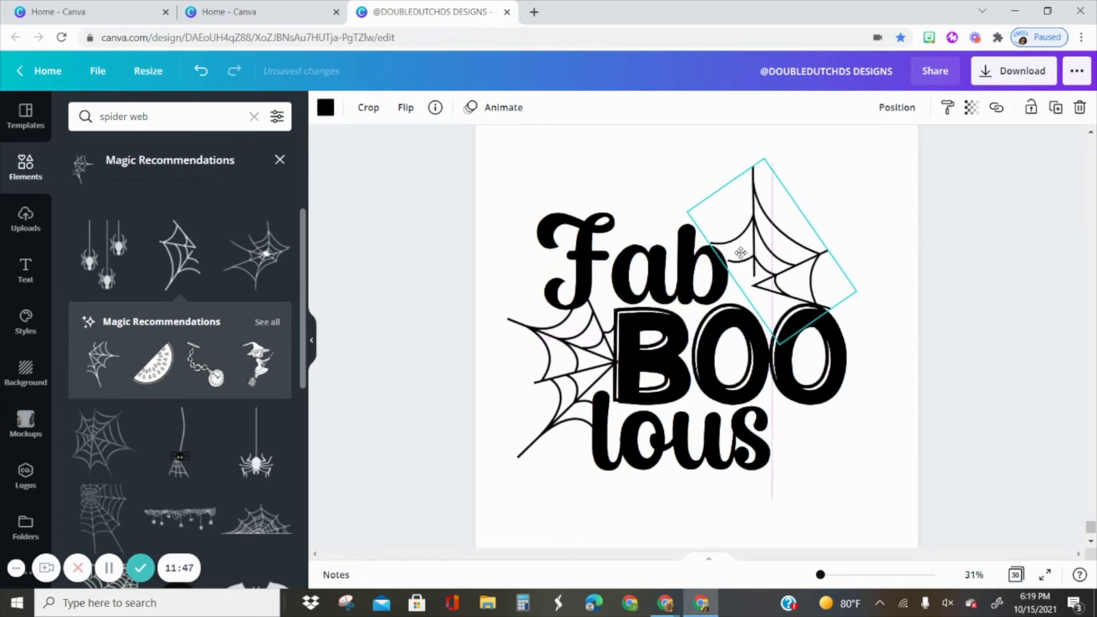
drag(712, 164, 709, 169)
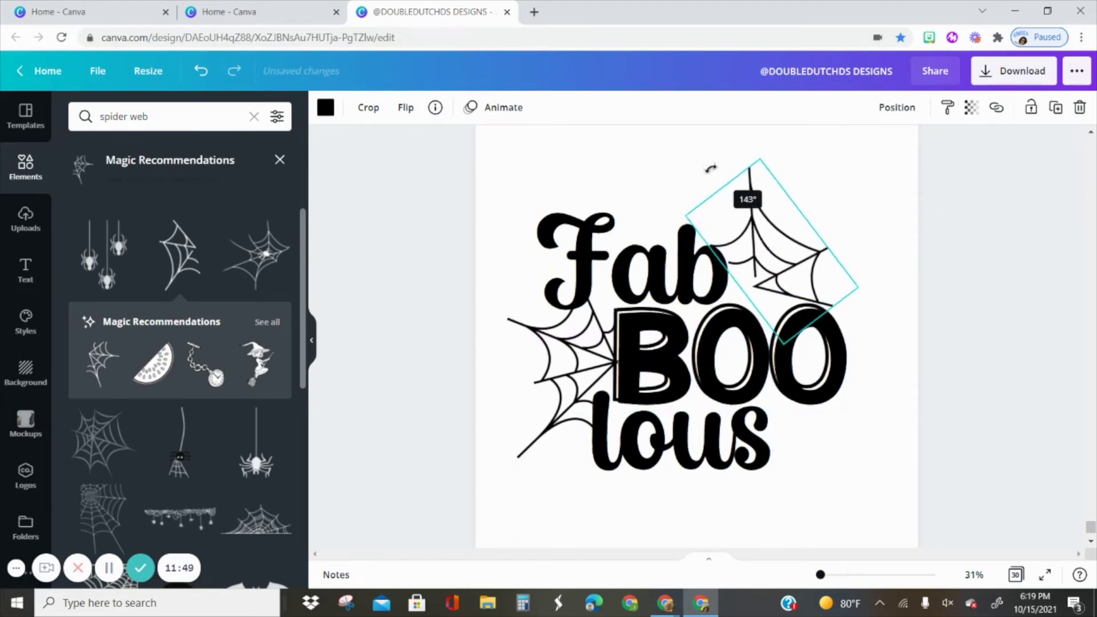
drag(766, 259, 761, 259)
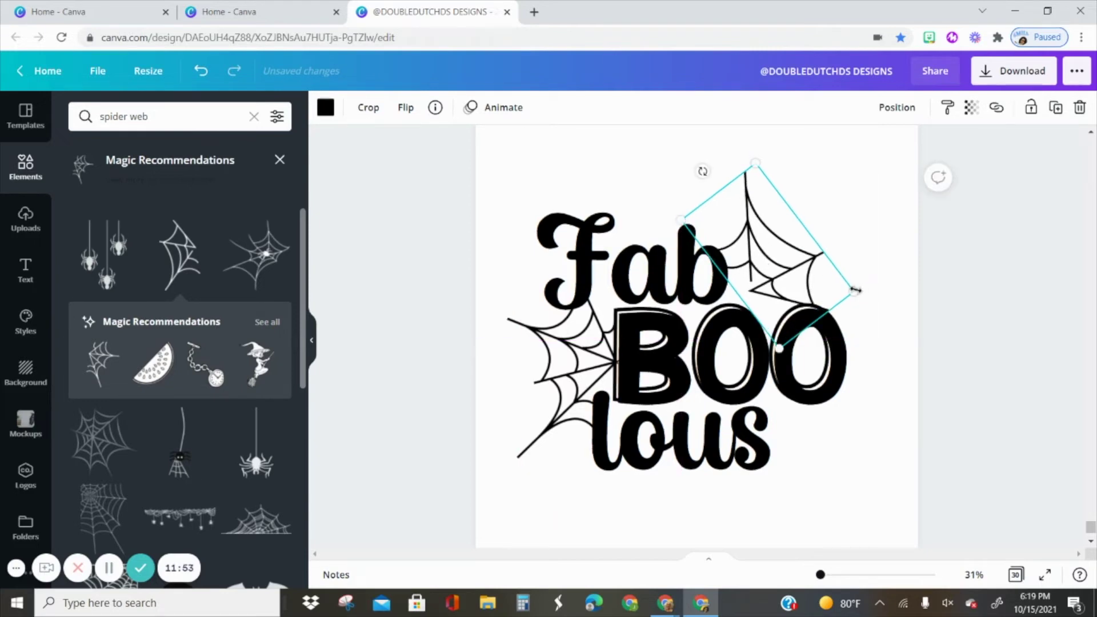
drag(855, 290, 837, 284)
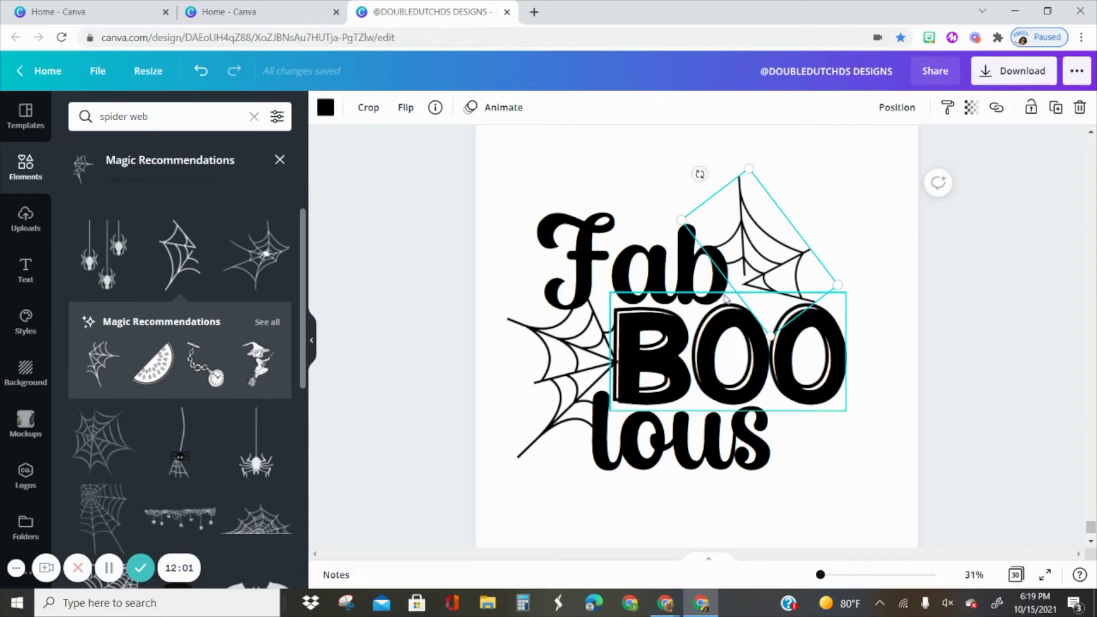
drag(699, 174, 681, 229)
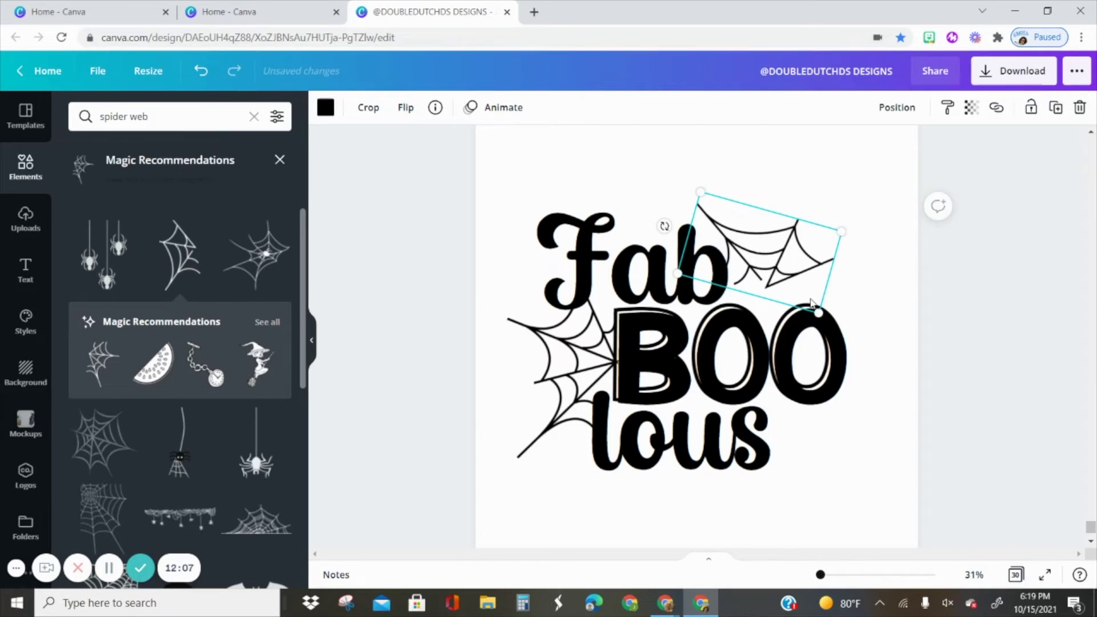
drag(818, 311, 843, 354)
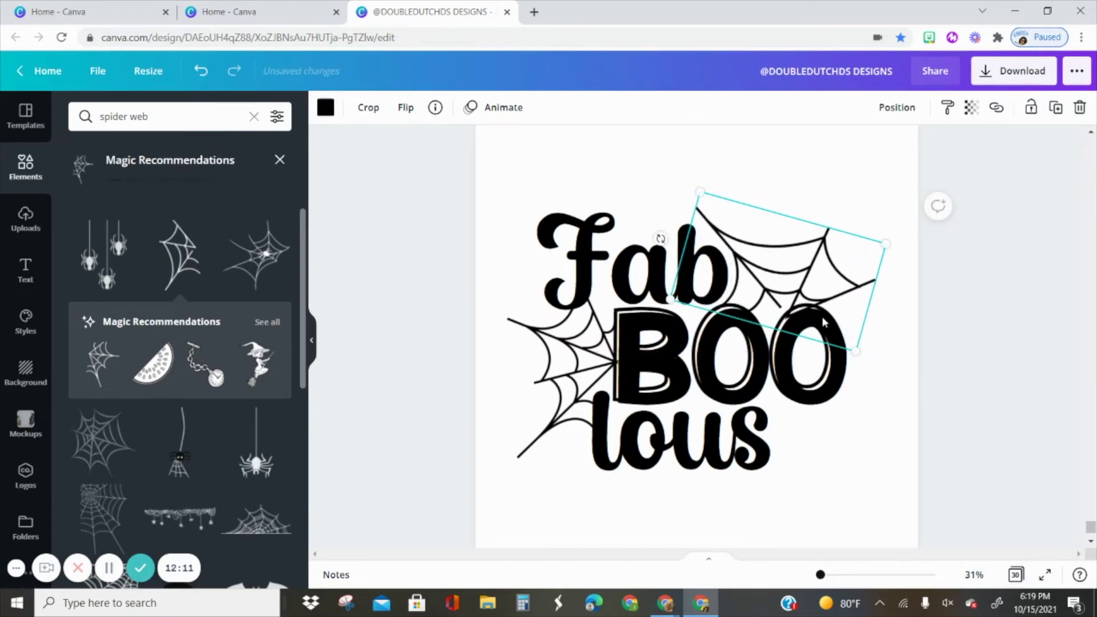
drag(823, 311, 814, 297)
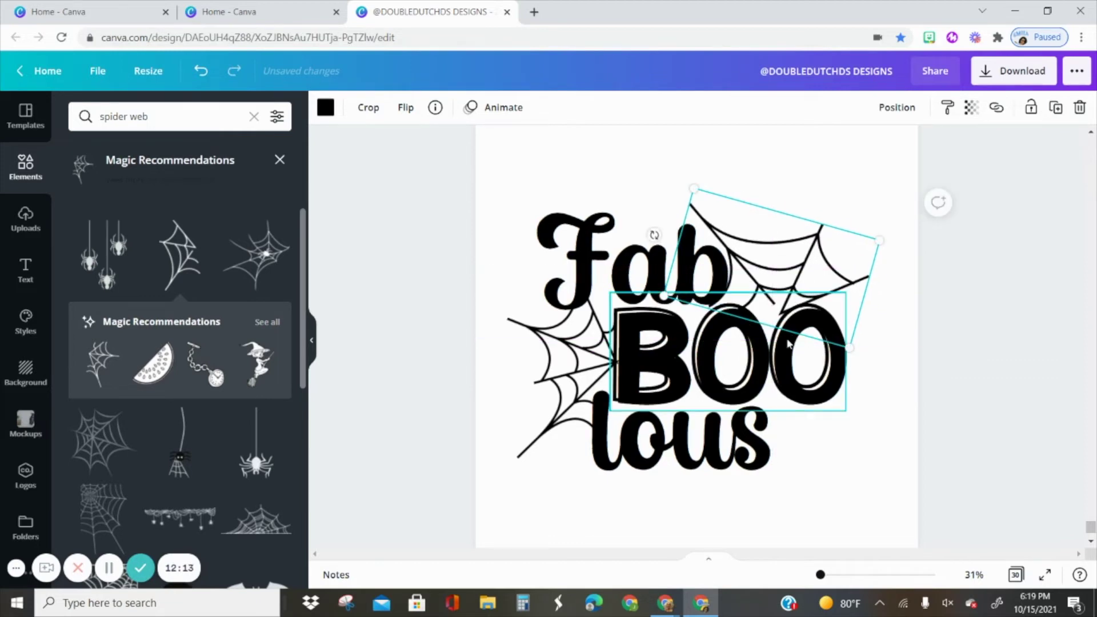
- Widen the web and tilt it to 113° so it spans over BOO's right edge
drag(654, 235, 649, 248)
drag(758, 243, 772, 231)
drag(865, 330, 899, 379)
drag(820, 575, 823, 574)
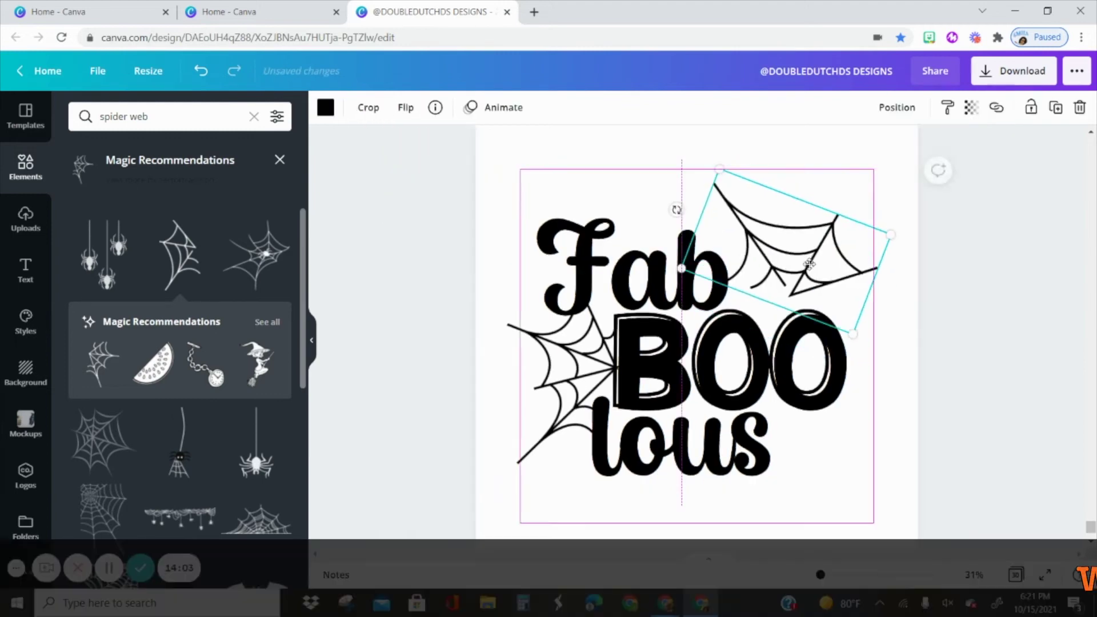
mouse_move(799, 283)
mouse_down()
mouse_move(817, 273)
mouse_move(806, 284)
mouse_up()
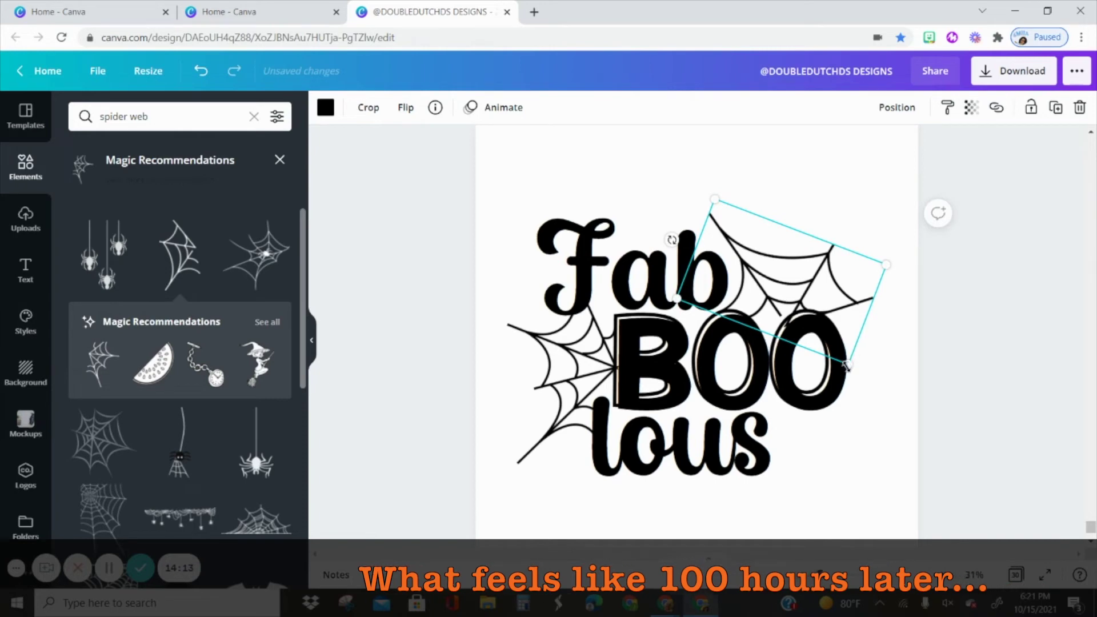
mouse_move(849, 363)
mouse_down()
mouse_move(864, 378)
mouse_move(859, 358)
mouse_up()
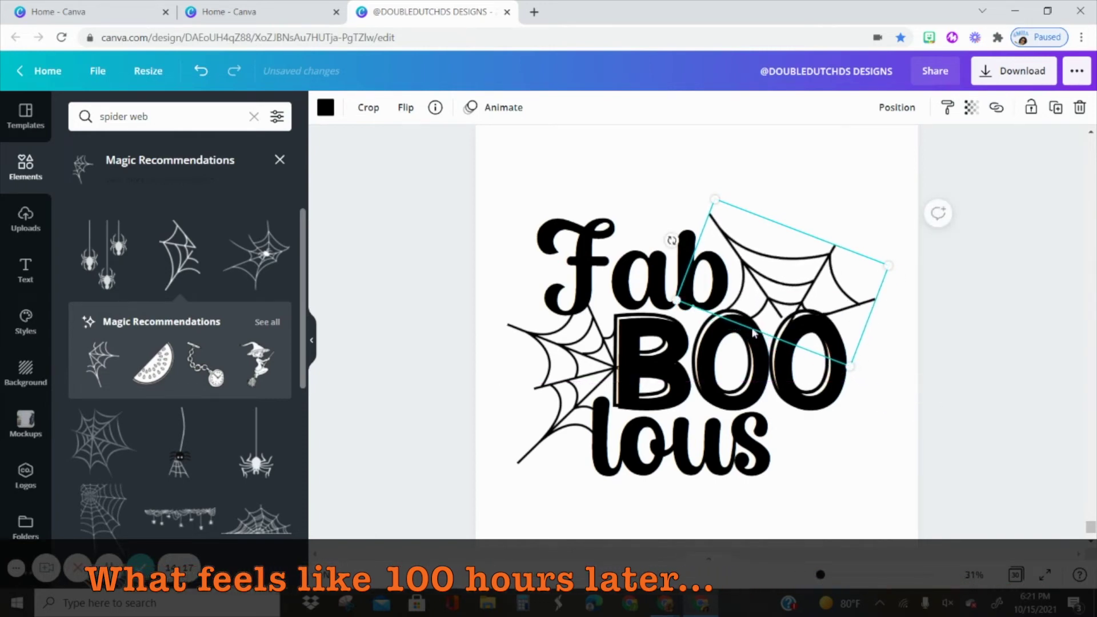
drag(672, 235, 674, 232)
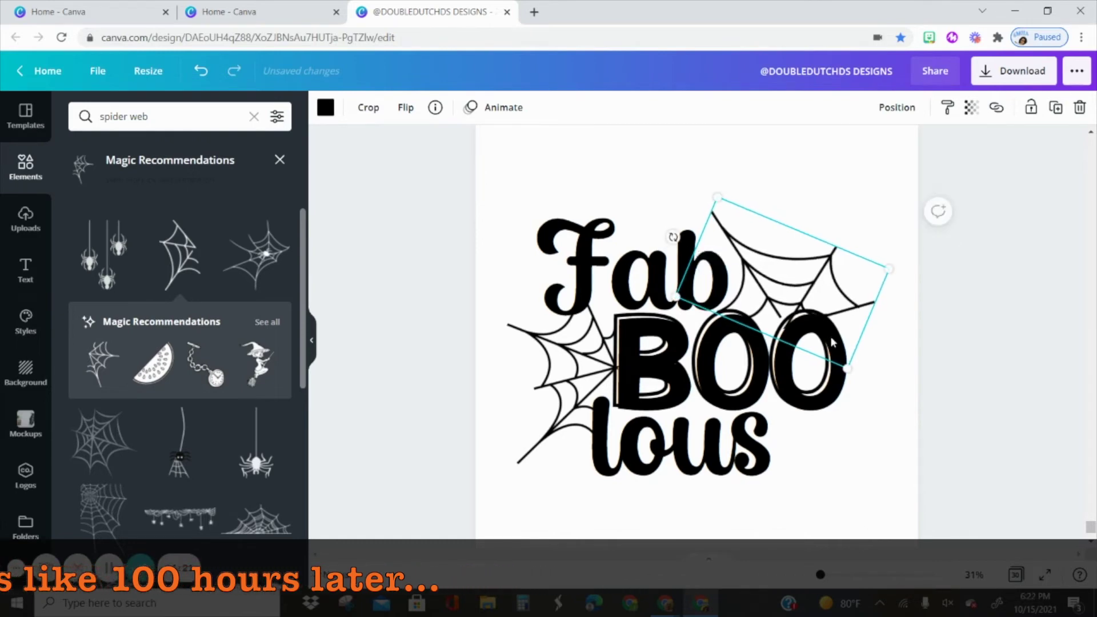
mouse_move(888, 262)
mouse_down()
mouse_move(875, 273)
mouse_move(895, 268)
mouse_up()
mouse_move(818, 284)
mouse_down()
mouse_move(814, 272)
mouse_move(832, 276)
mouse_up()
click(825, 403)
click(837, 471)
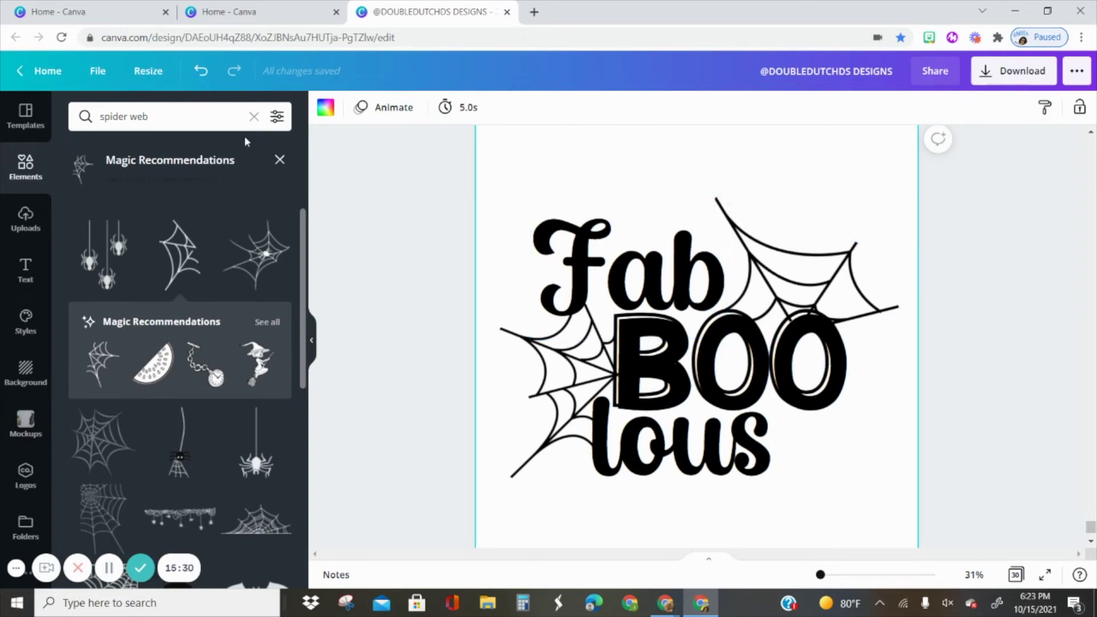
- Add a line near the top of the page at weight 25 and shorten it
click(620, 183)
drag(676, 202, 875, 375)
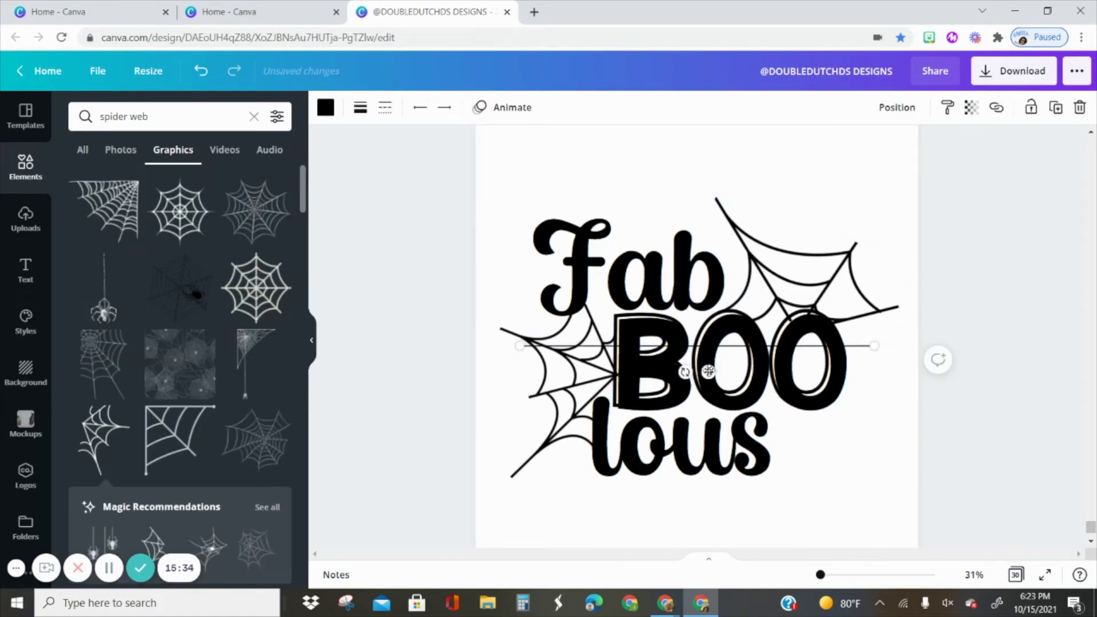
drag(708, 371, 697, 193)
click(360, 109)
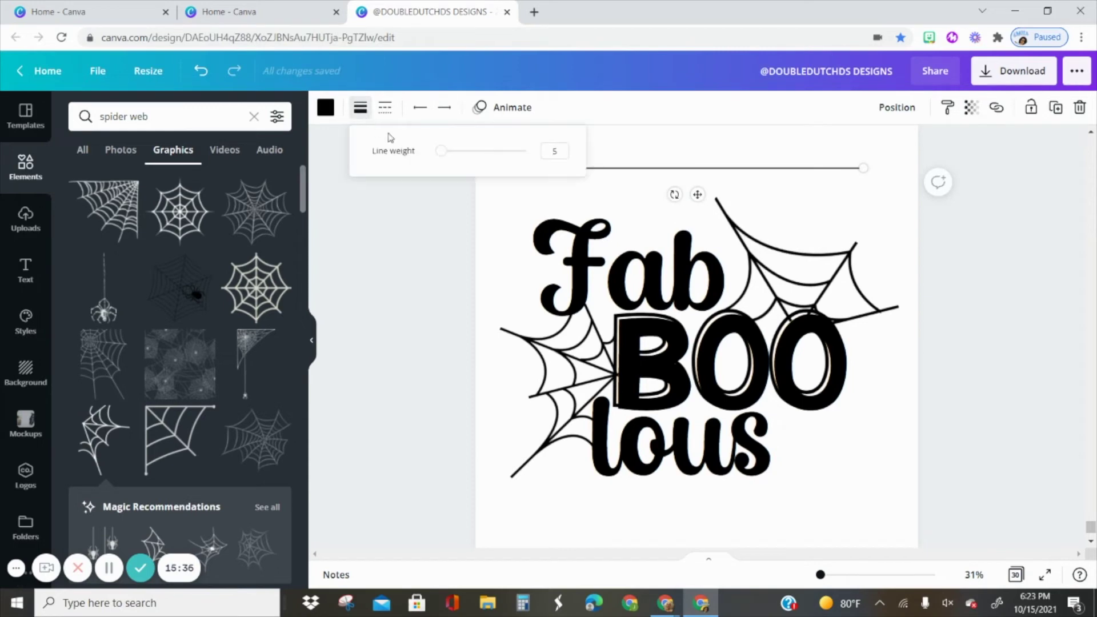
drag(449, 156, 460, 160)
drag(862, 166, 563, 167)
- Lengthen the line slightly and thin it to weight 7
click(385, 112)
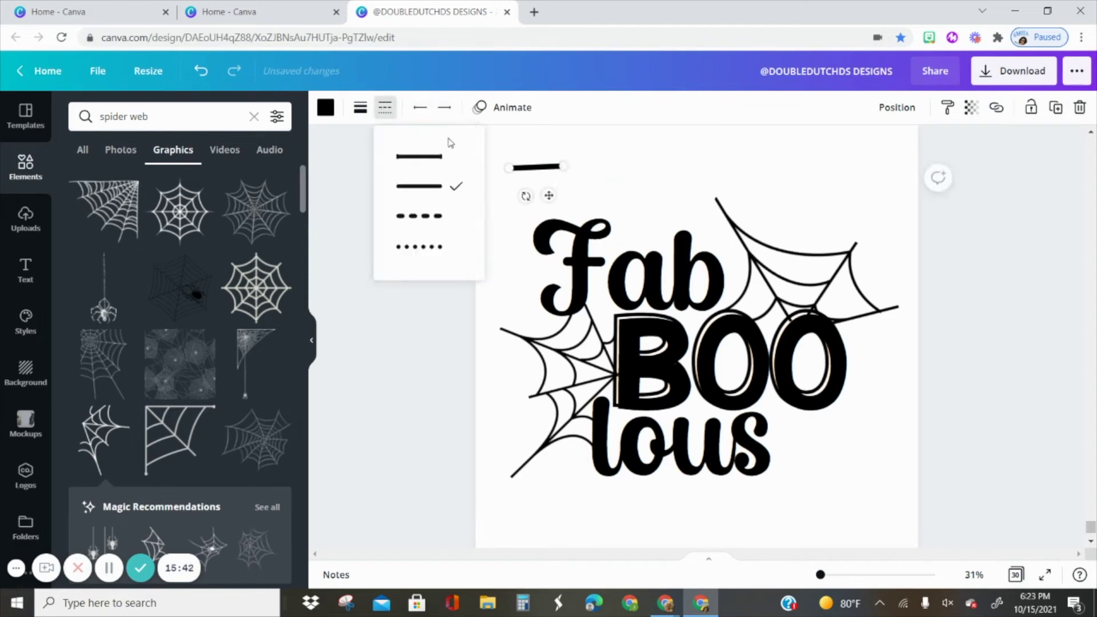
drag(562, 165, 583, 167)
click(355, 117)
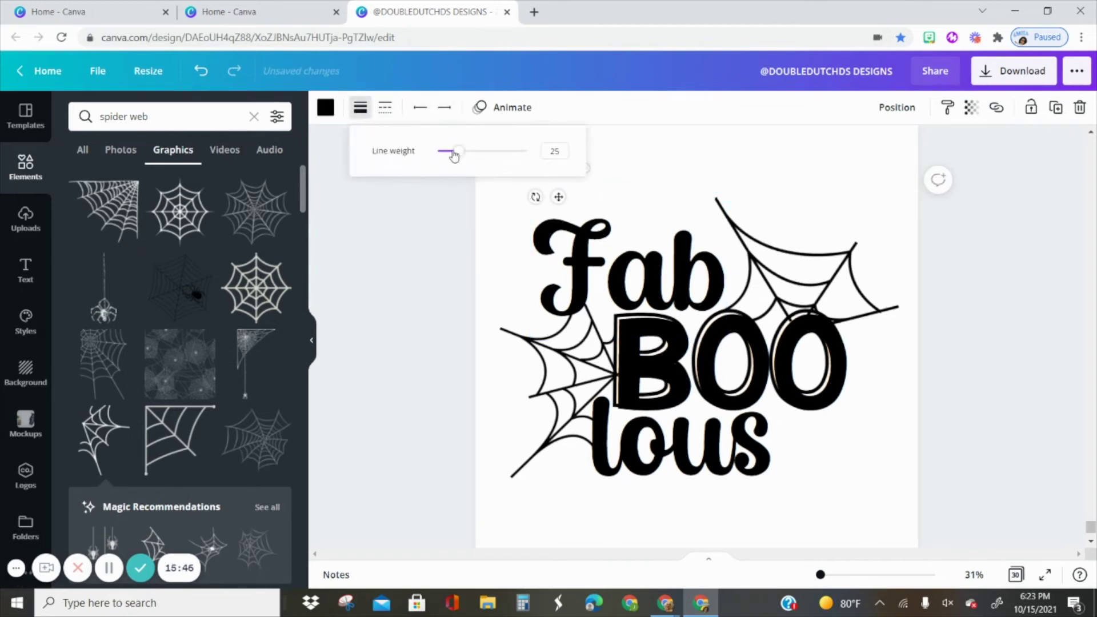
drag(454, 155, 444, 153)
click(610, 173)
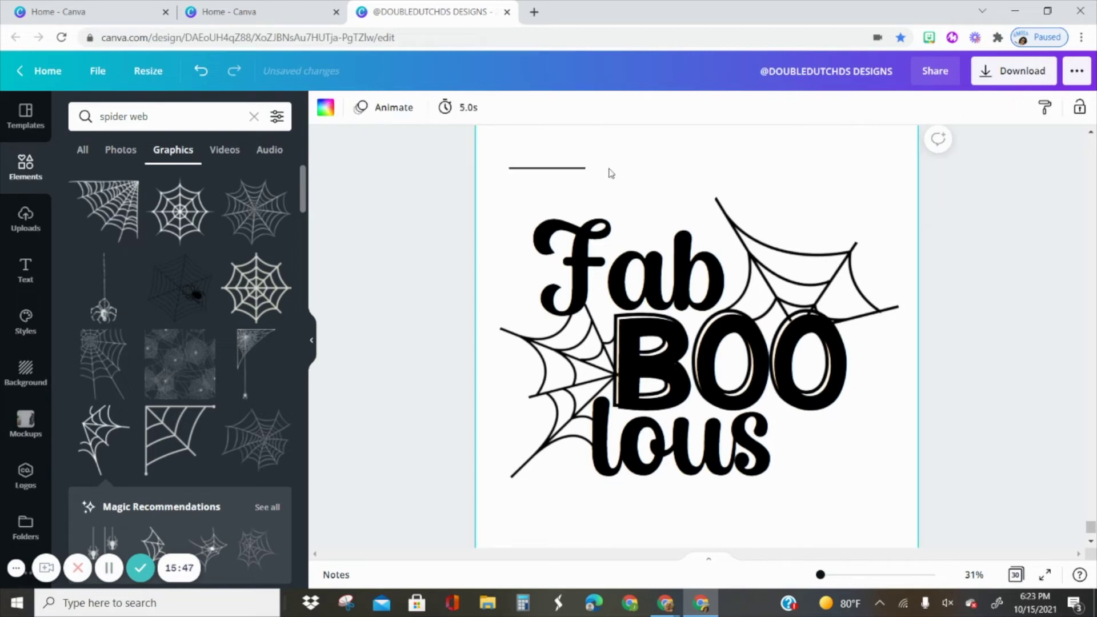
- Delete the line, undo the deletion, and move it down below lous
click(576, 169)
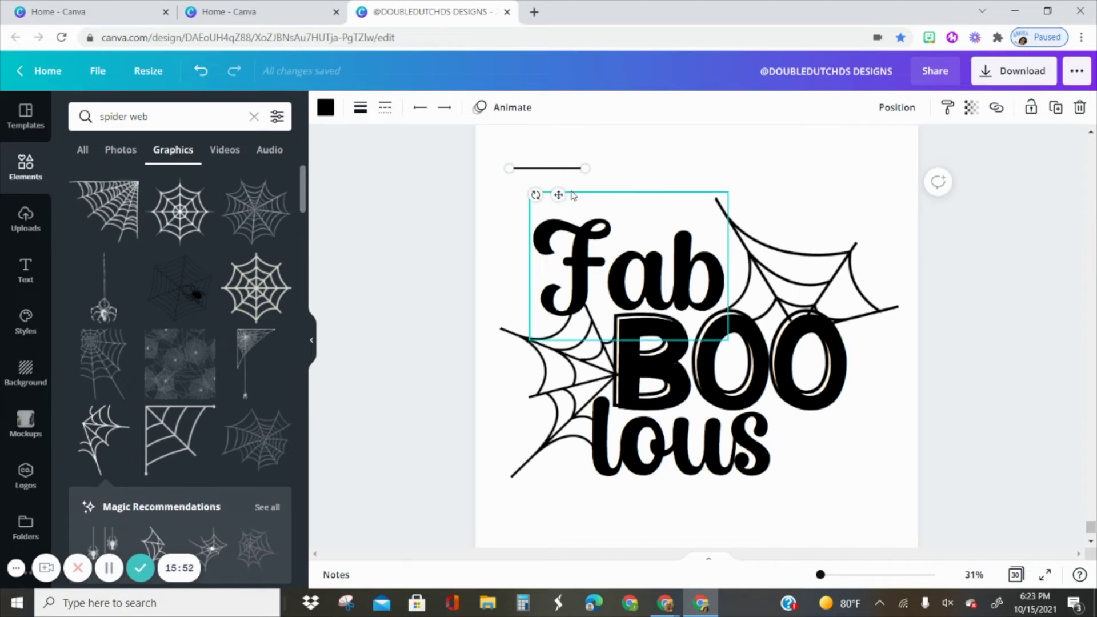
key(Delete)
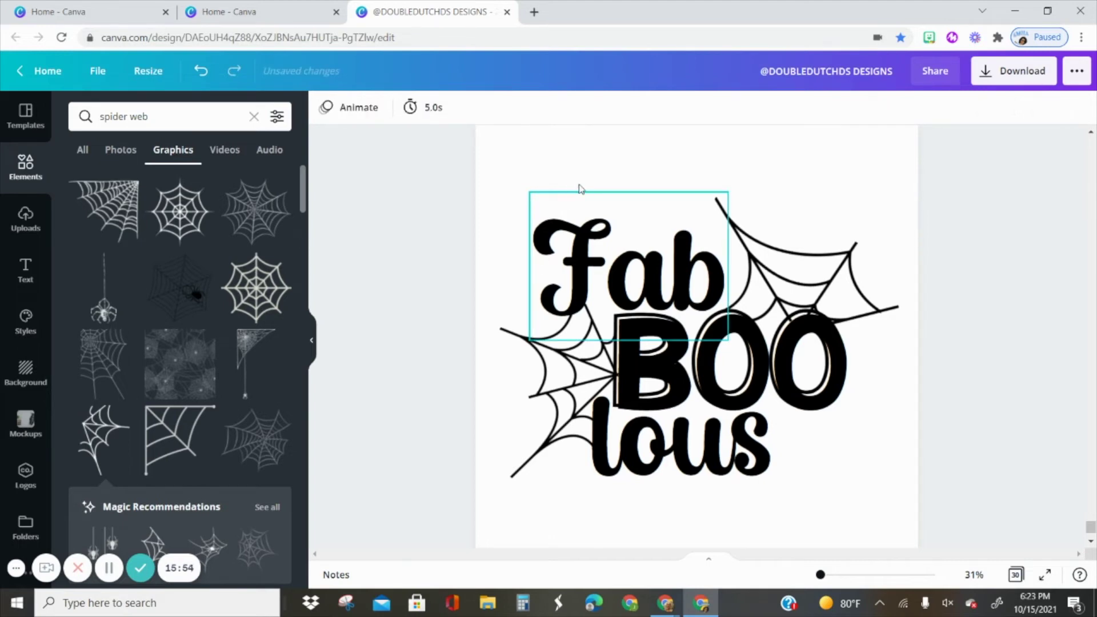
key(ctrl+z)
click(575, 169)
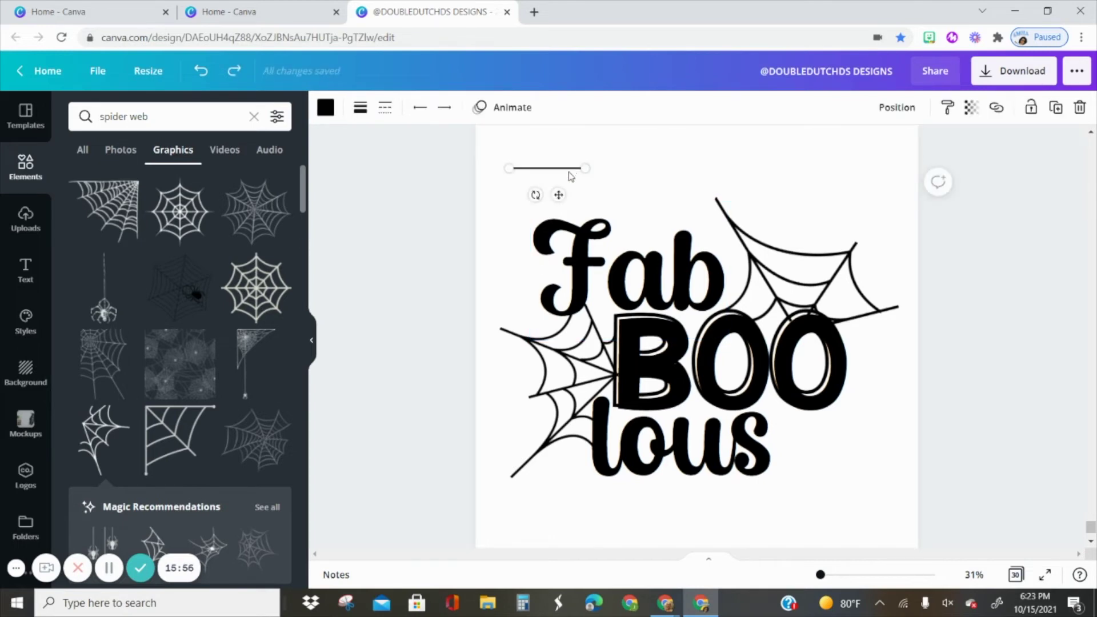
drag(557, 196, 775, 357)
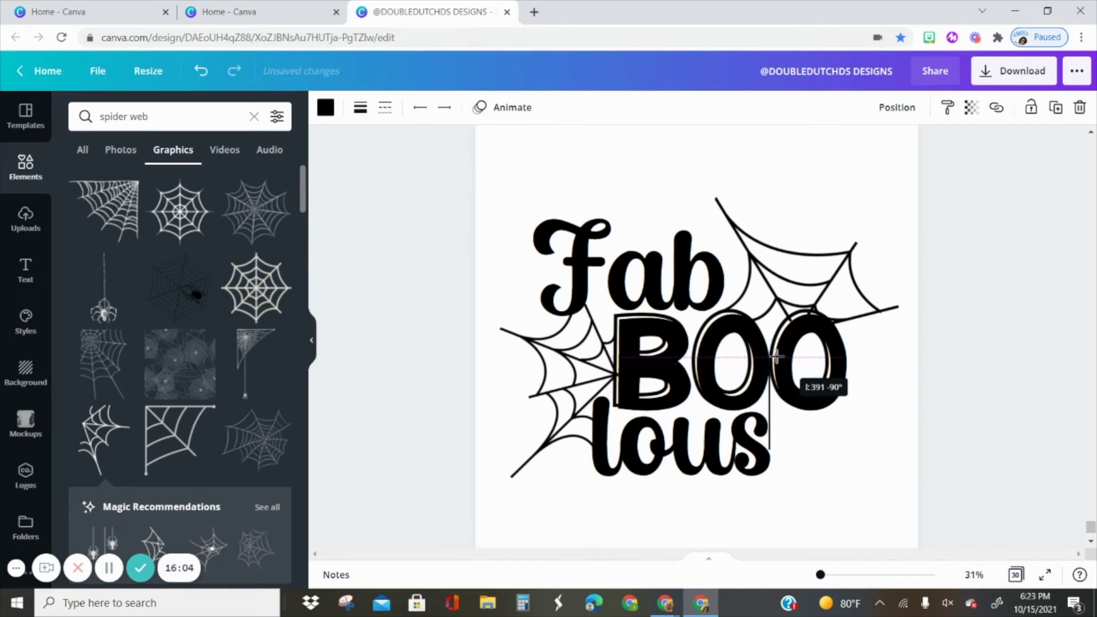
- Shorten the vertical line and hang it from the left web beside the 'l' of lous
drag(791, 416, 877, 352)
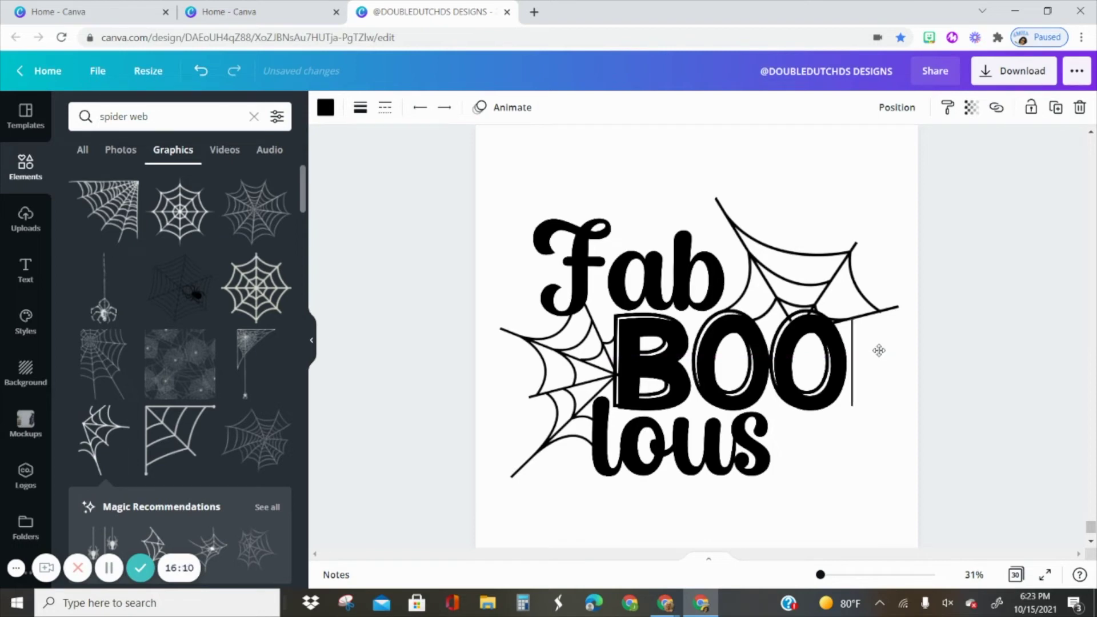
drag(852, 405, 852, 441)
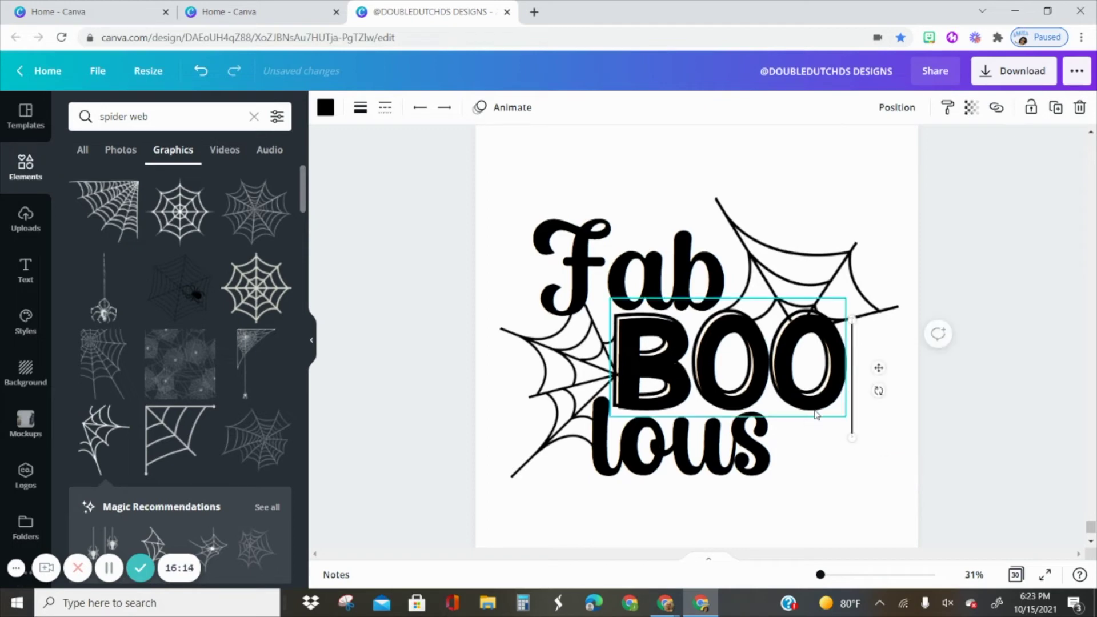
drag(877, 367, 591, 440)
drag(566, 487, 566, 461)
drag(597, 408, 592, 408)
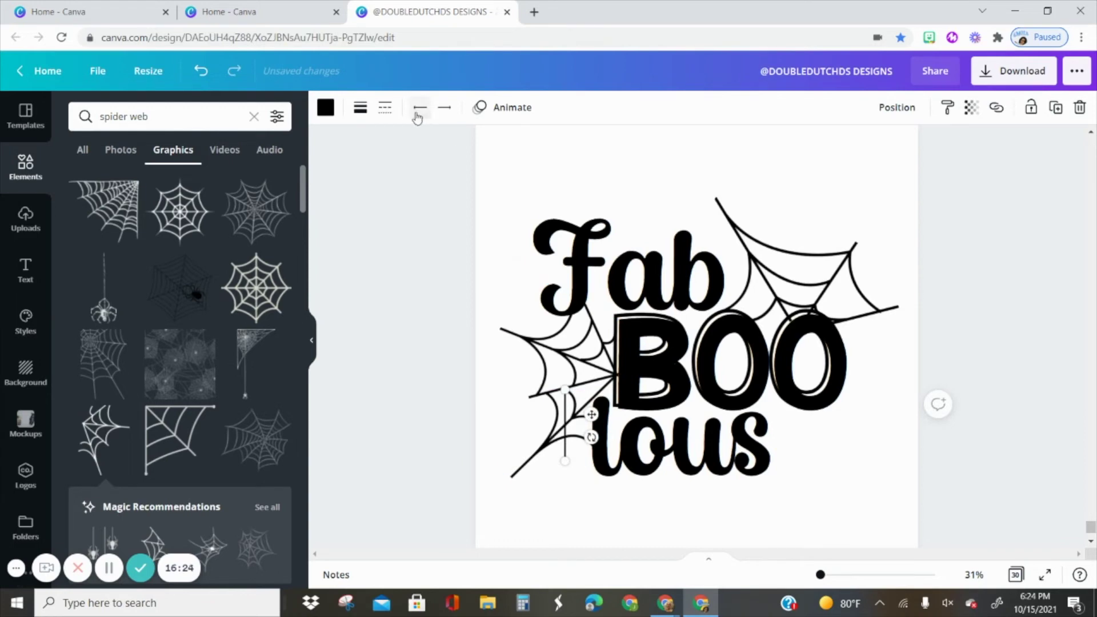
click(362, 116)
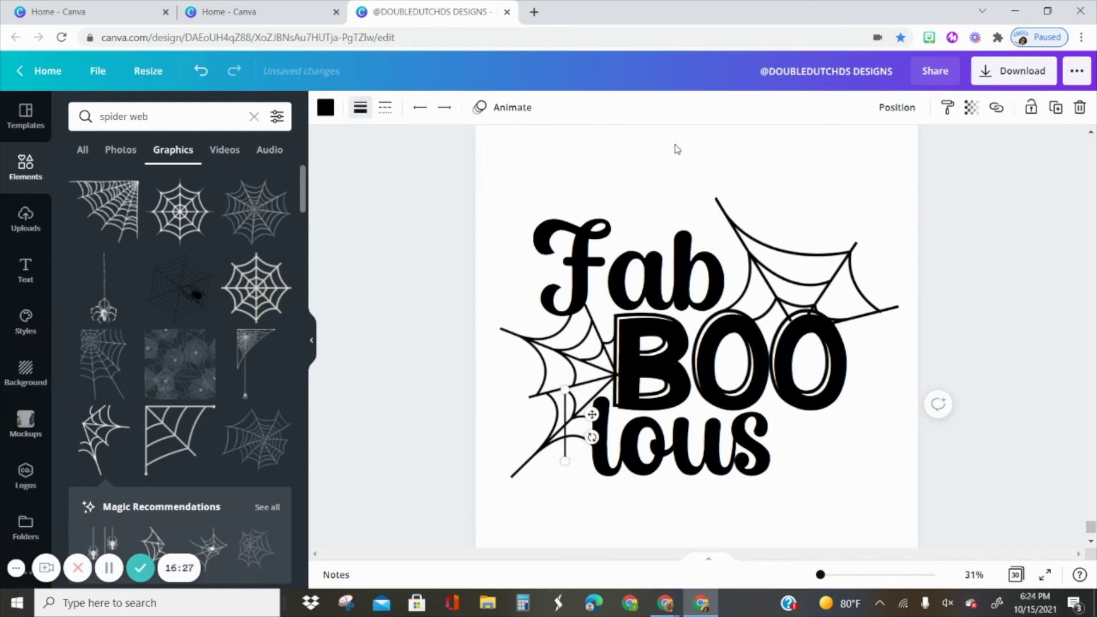
click(448, 372)
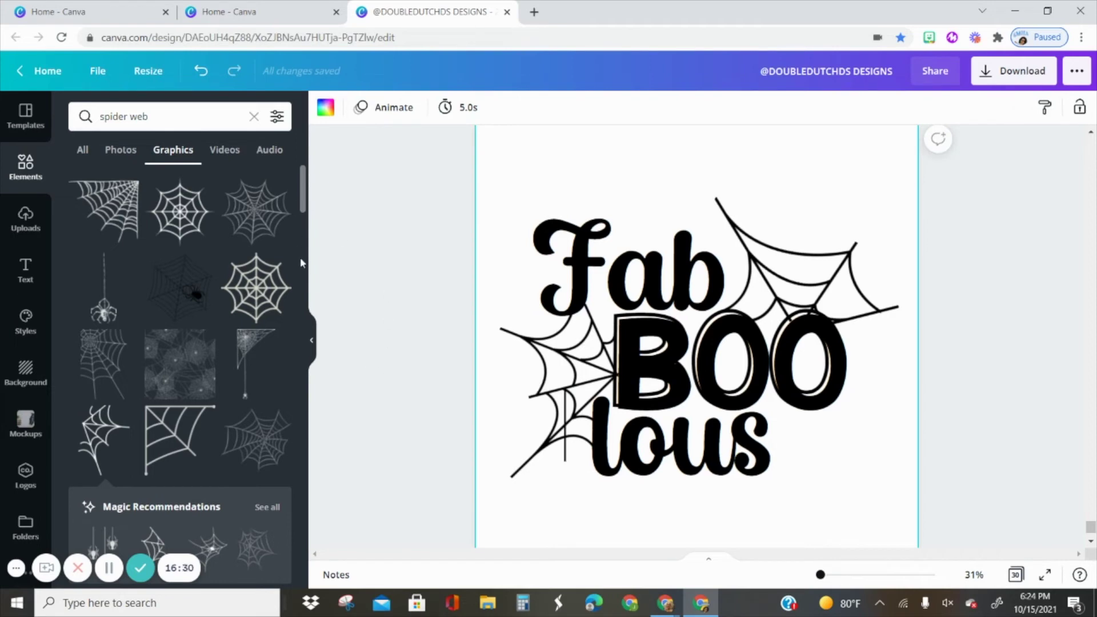
- Search elements for 'spider' and browse the results
click(160, 118)
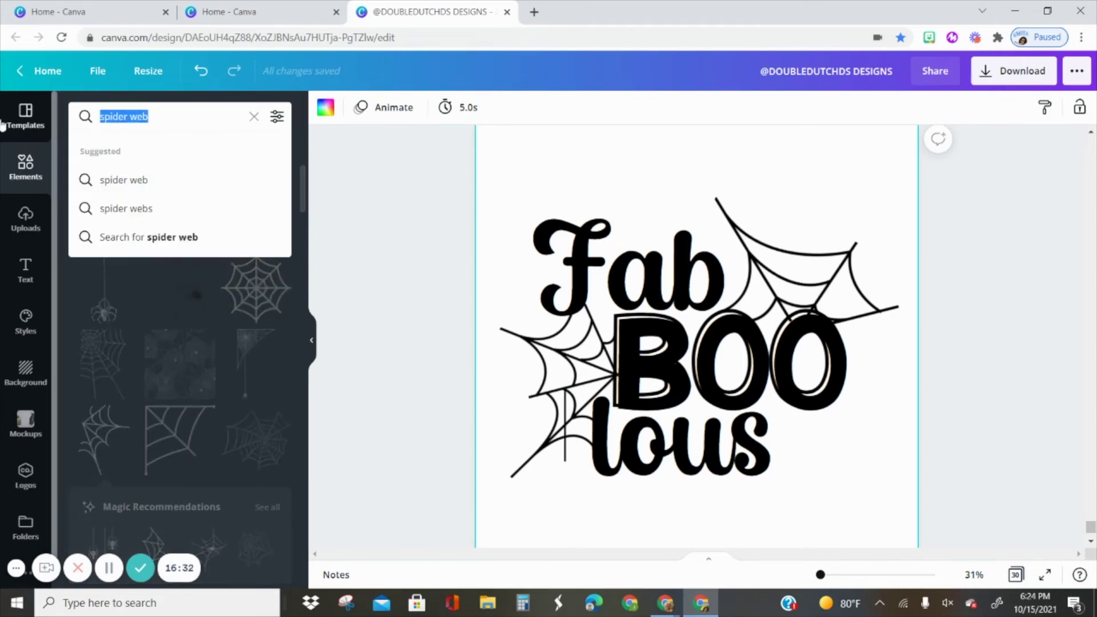
text(spider)
key(Return)
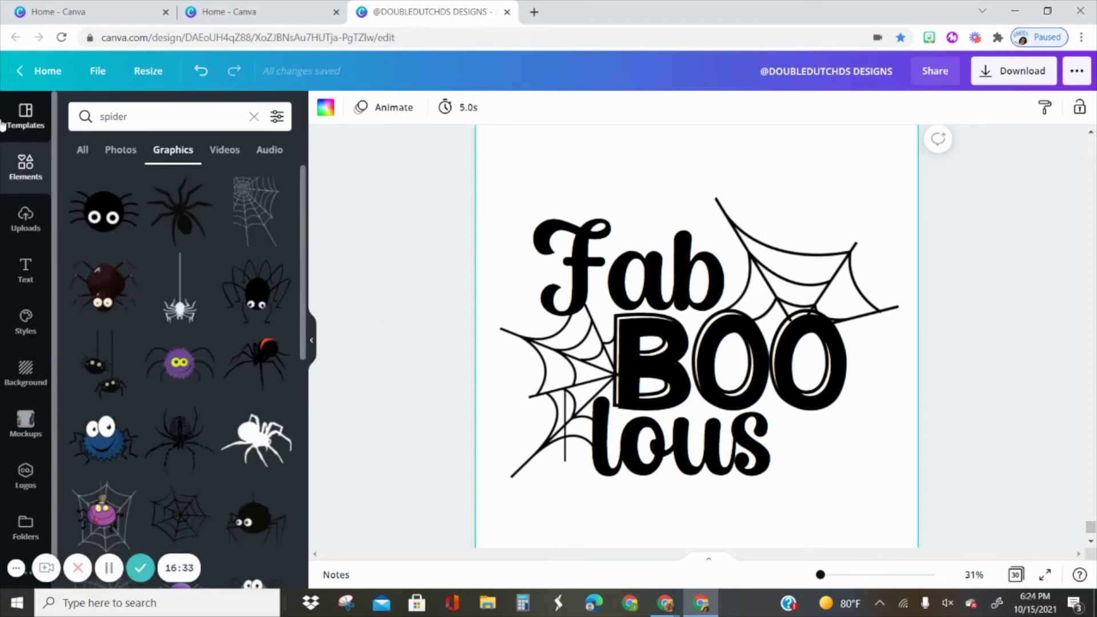
scroll(243, 382, down, 5)
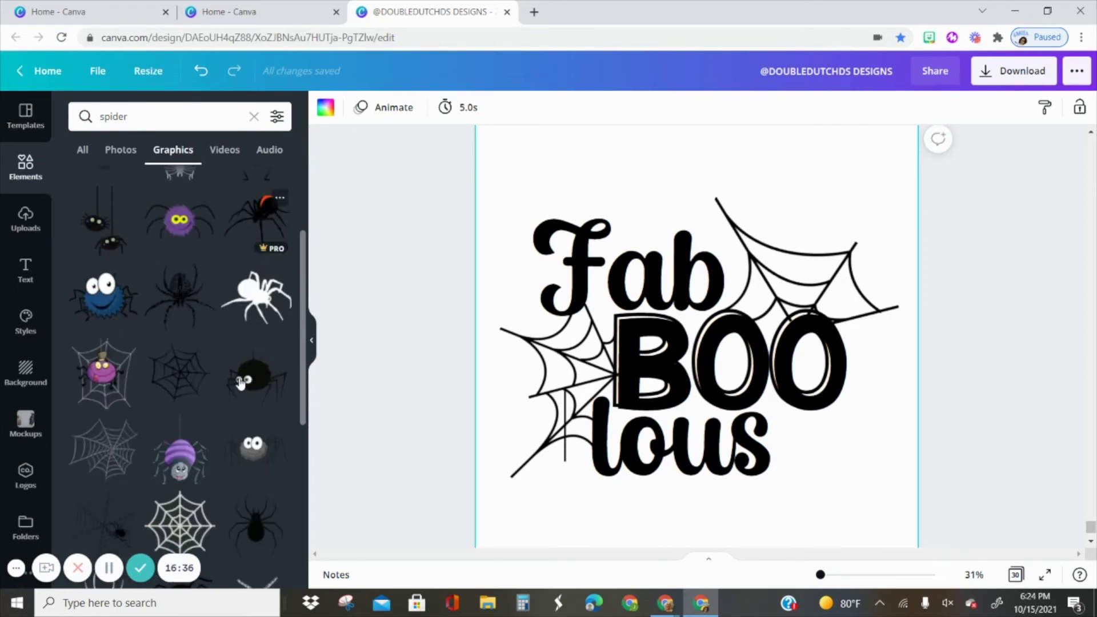
scroll(240, 383, down, 6)
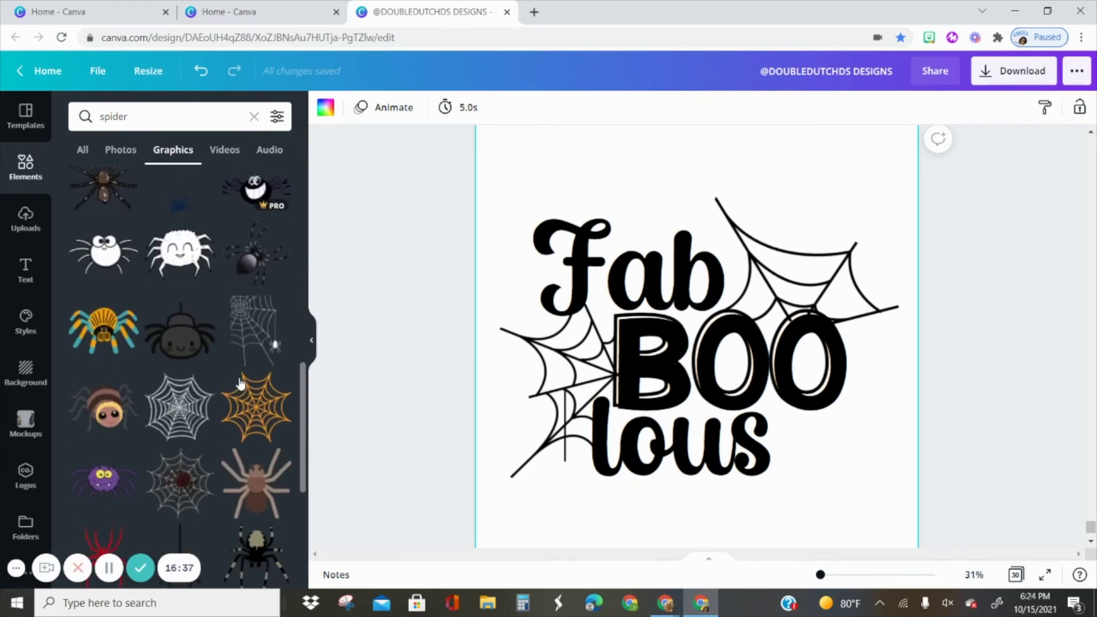
scroll(206, 306, down, 5)
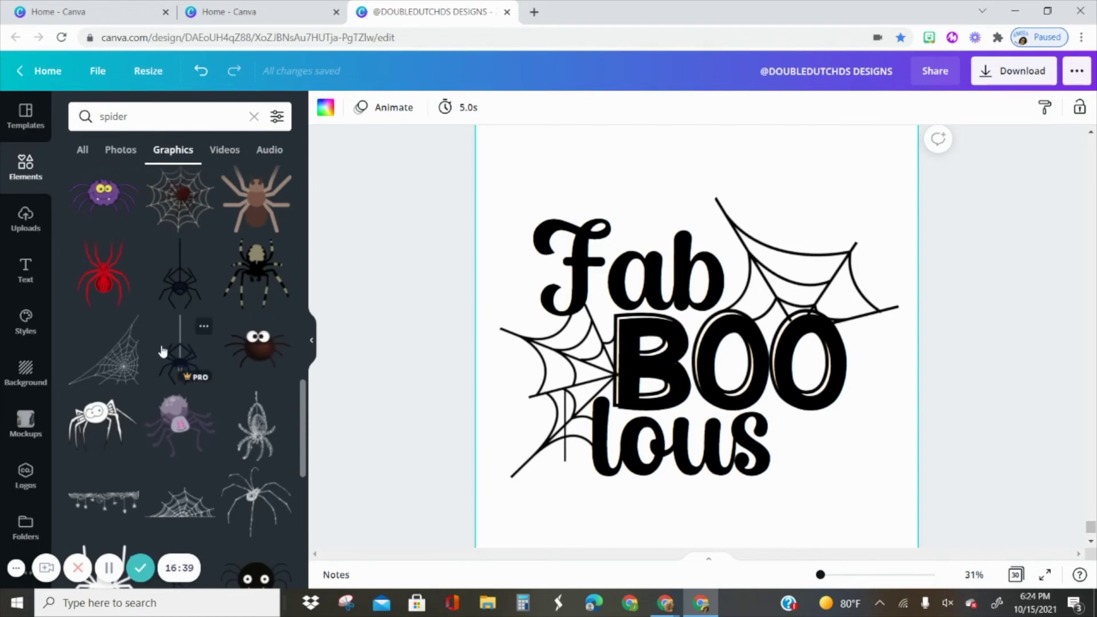
scroll(162, 350, down, 15)
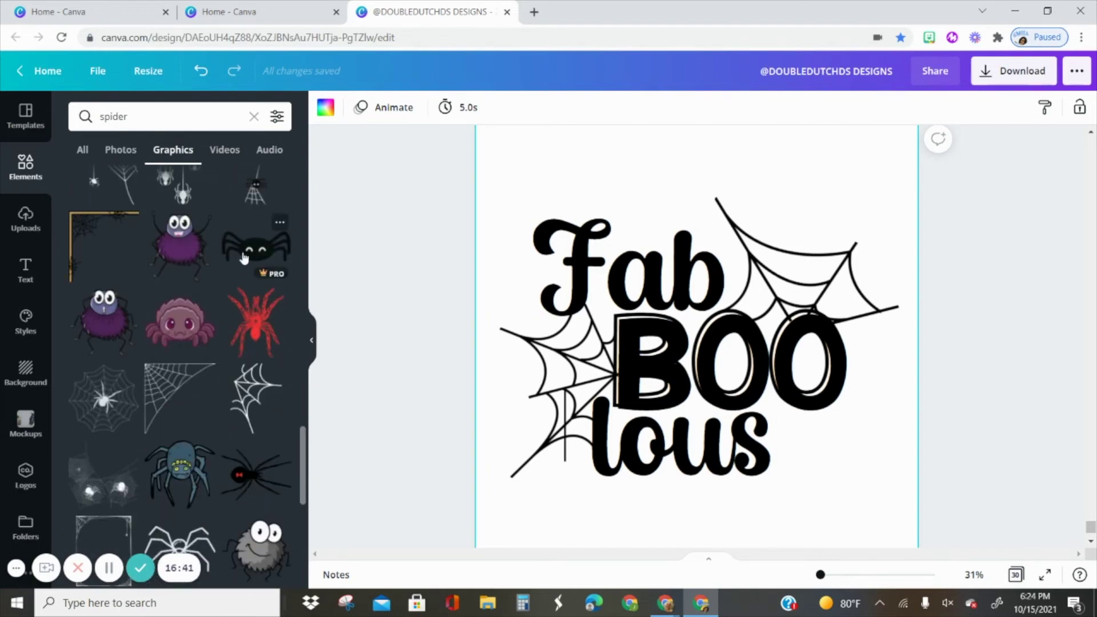
- Add a black spider and shrink it to dangle from the thread beside lous
click(244, 258)
drag(792, 301, 580, 494)
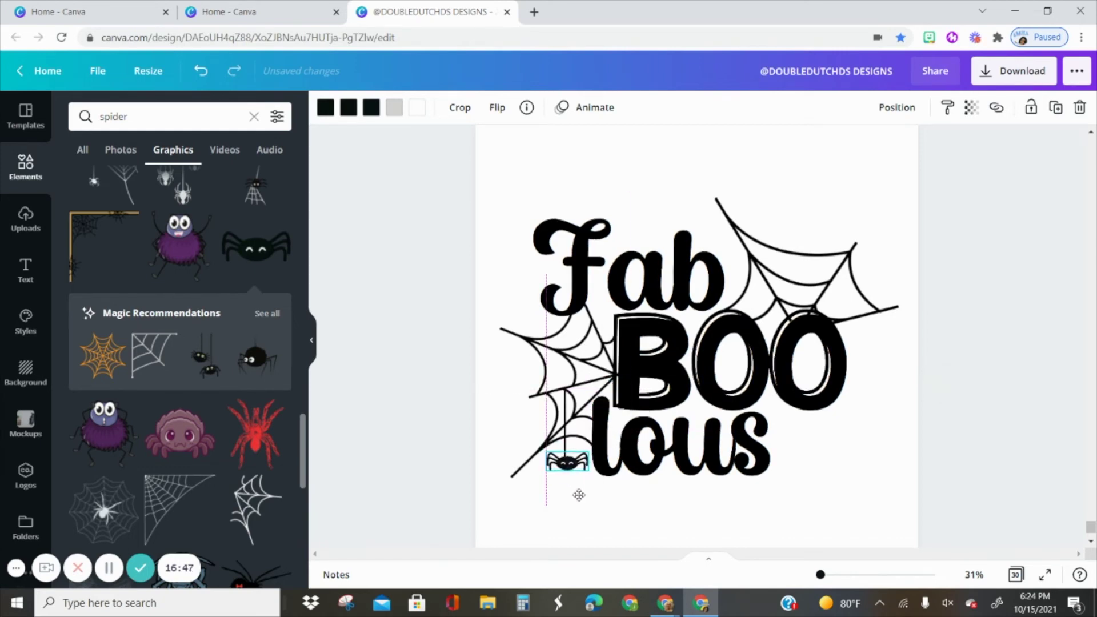
click(371, 455)
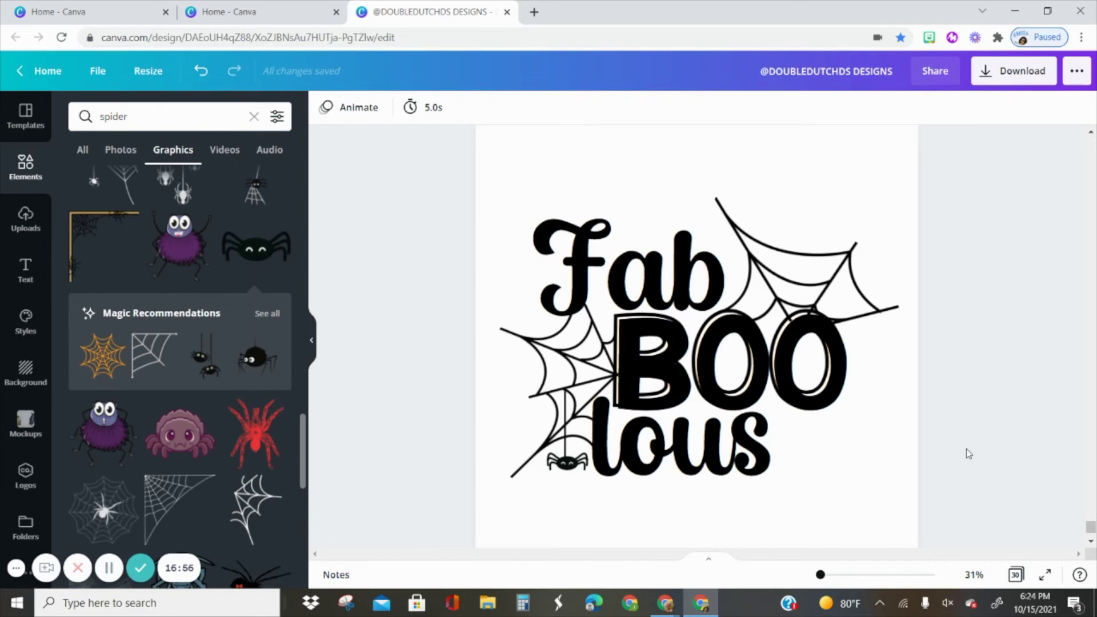
- Search Elements for 'stars', place sparkles above 'Fab' and beside 'lous', and add page 31
scroll(953, 403, up, 5)
scroll(951, 399, up, 1)
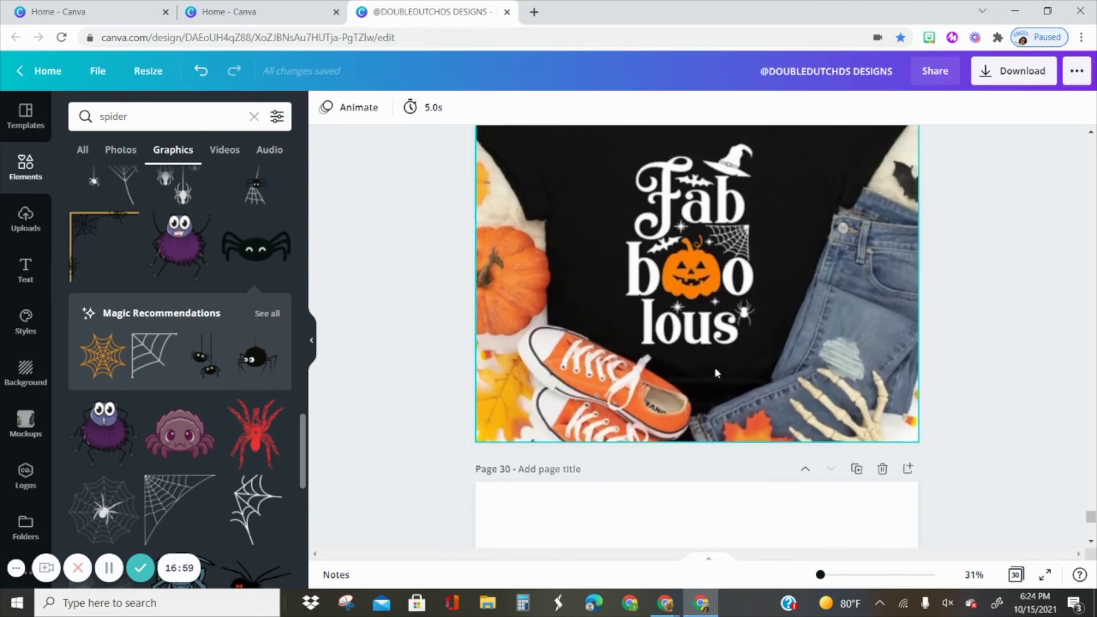
scroll(716, 373, down, 8)
click(143, 117)
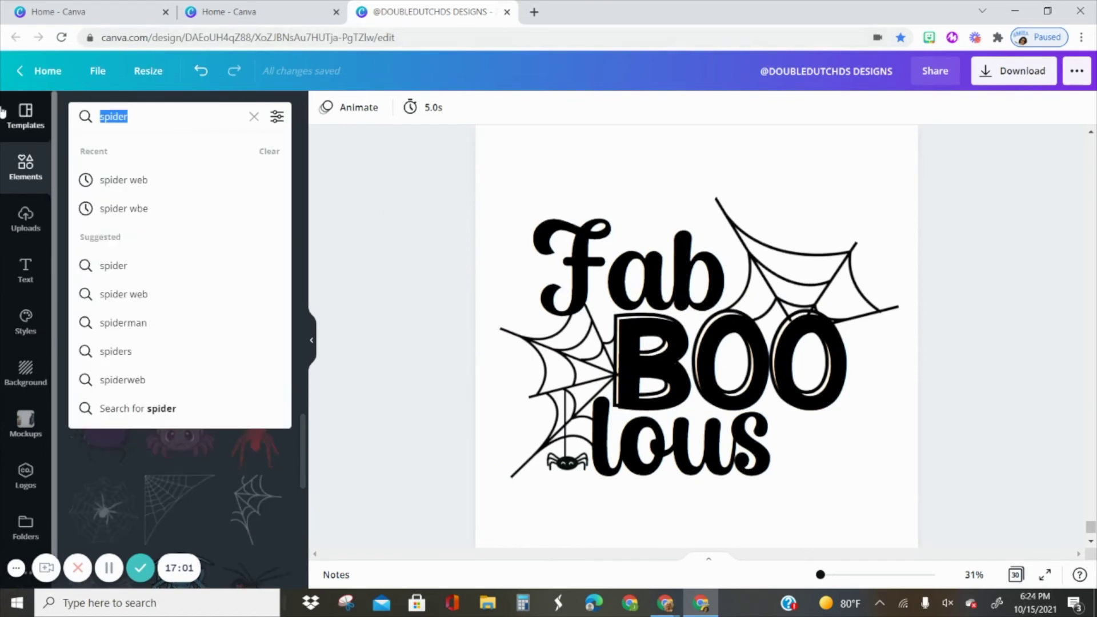
text(stars)
key(Return)
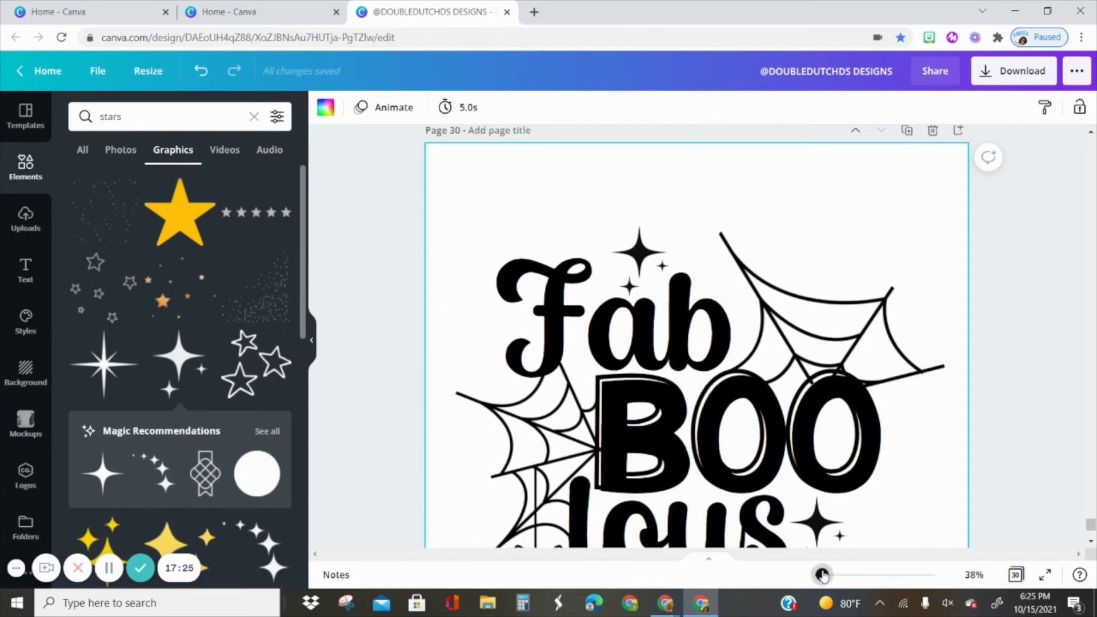
drag(469, 163, 852, 475)
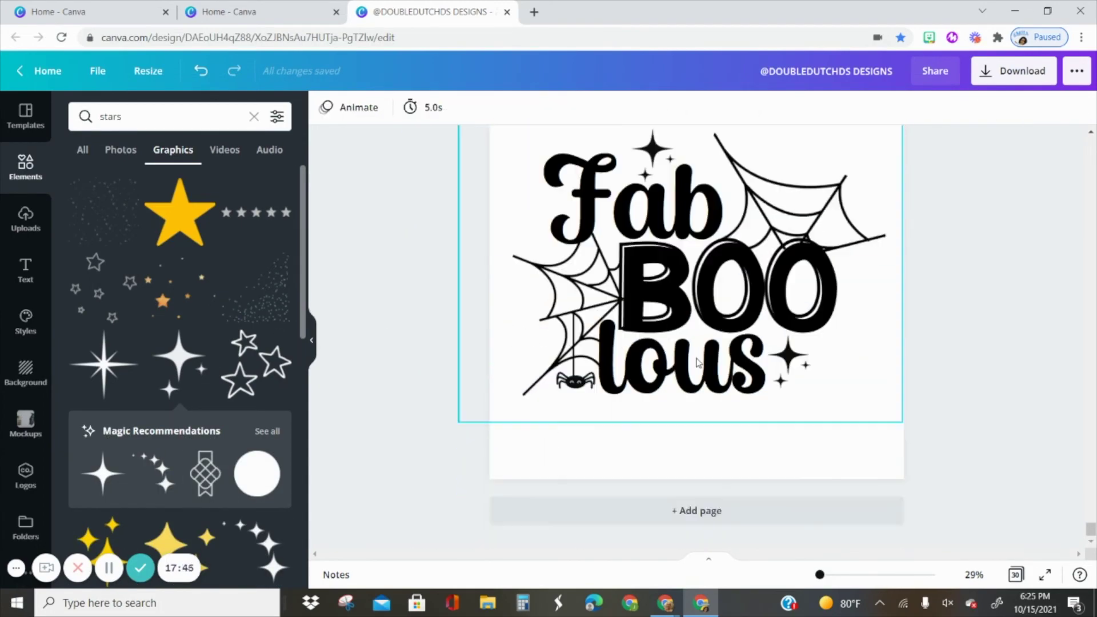
click(647, 510)
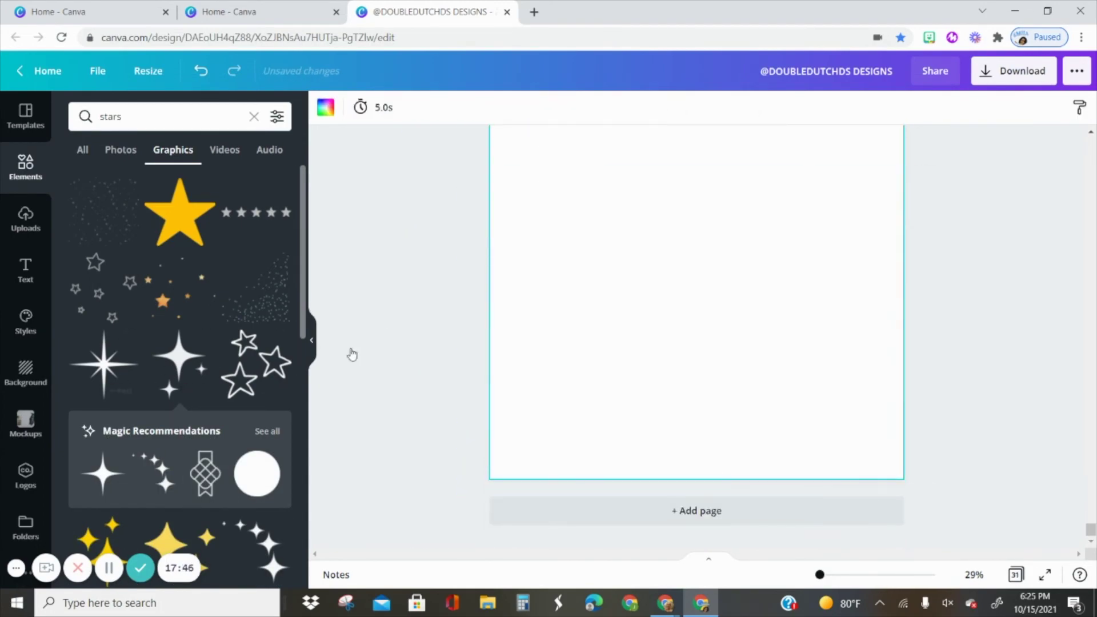
- Add the maroon t-shirt mockup photo from Mockups to the blank page 31
scroll(663, 313, up, 10)
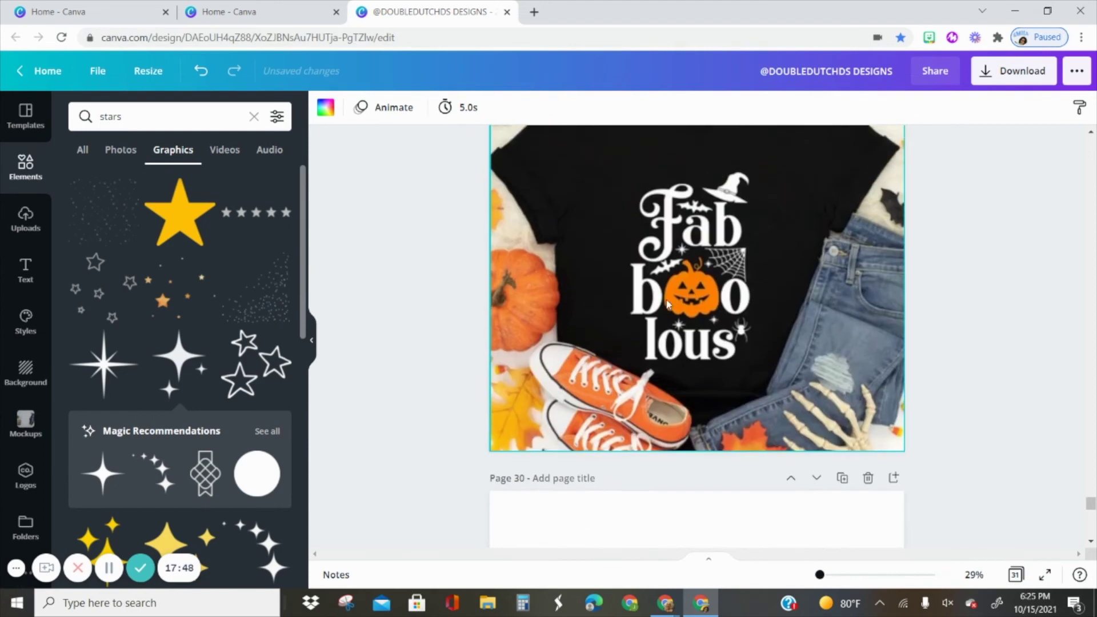
scroll(667, 303, up, 2)
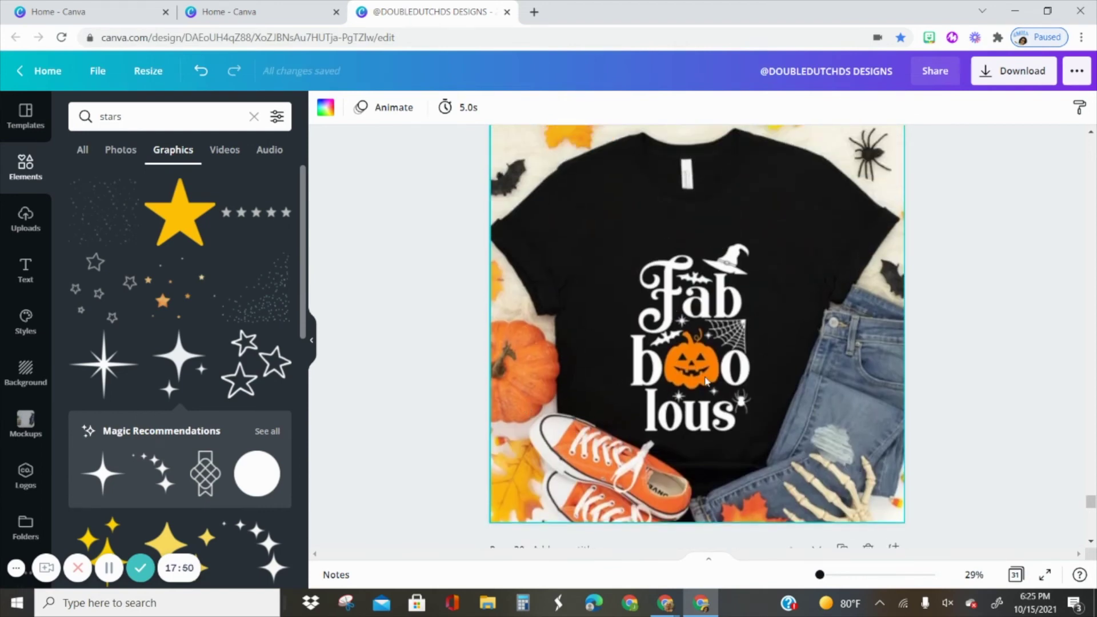
scroll(846, 388, up, 2)
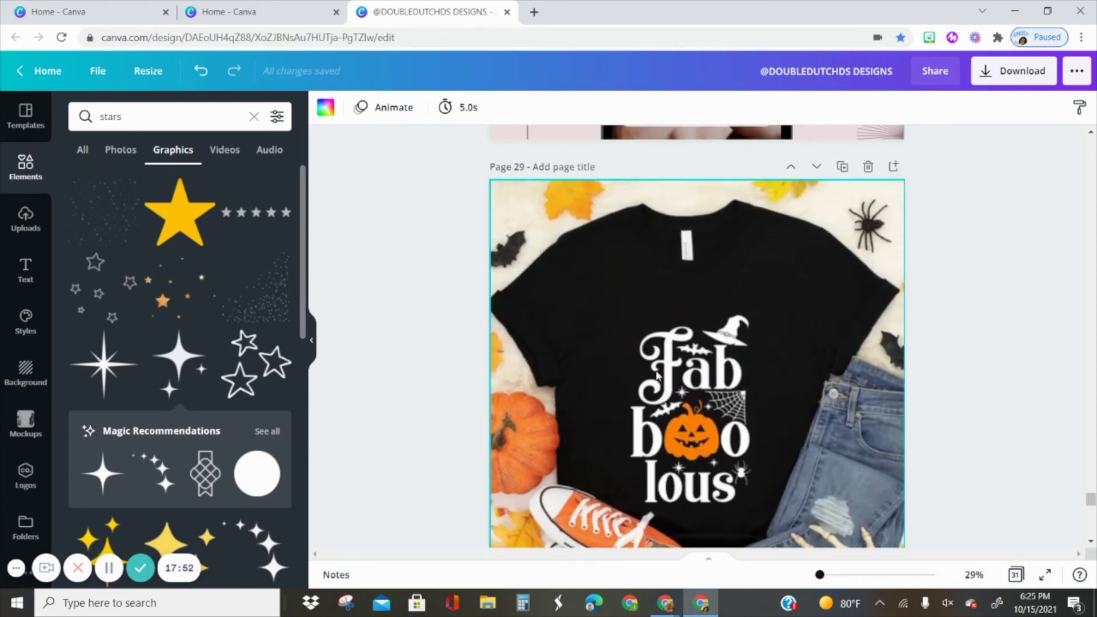
scroll(734, 356, down, 2)
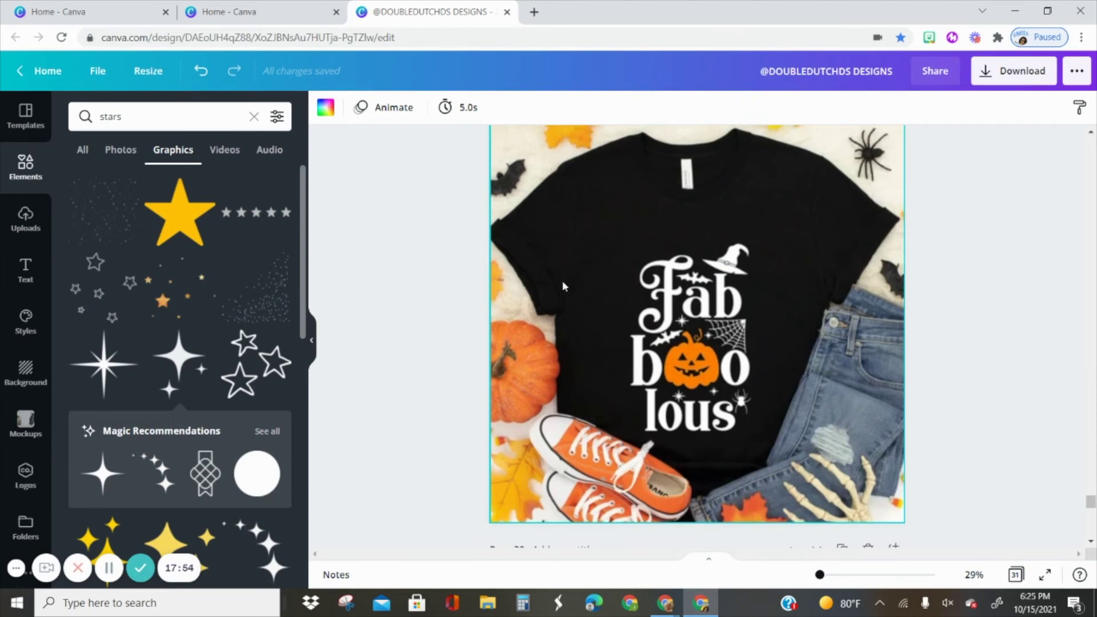
scroll(559, 370, down, 20)
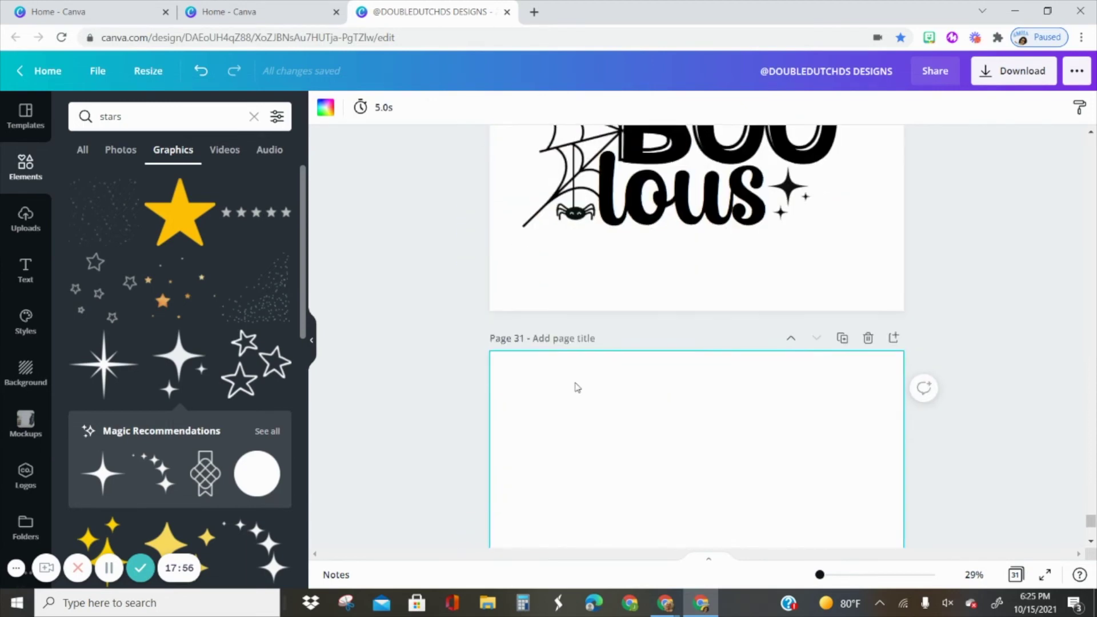
scroll(578, 387, down, 2)
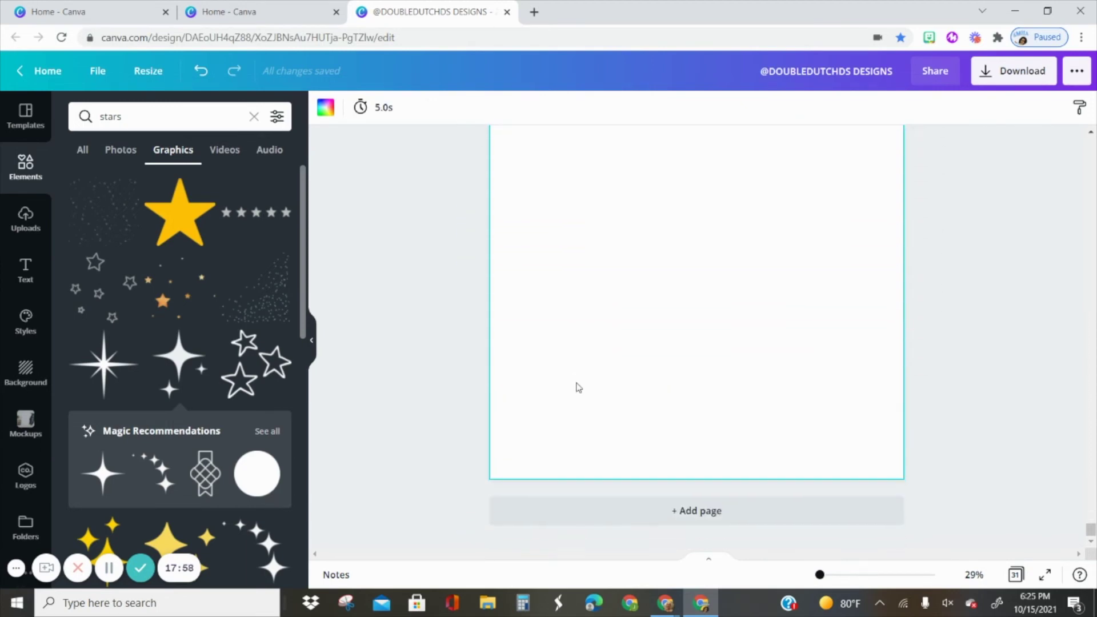
scroll(578, 387, up, 2)
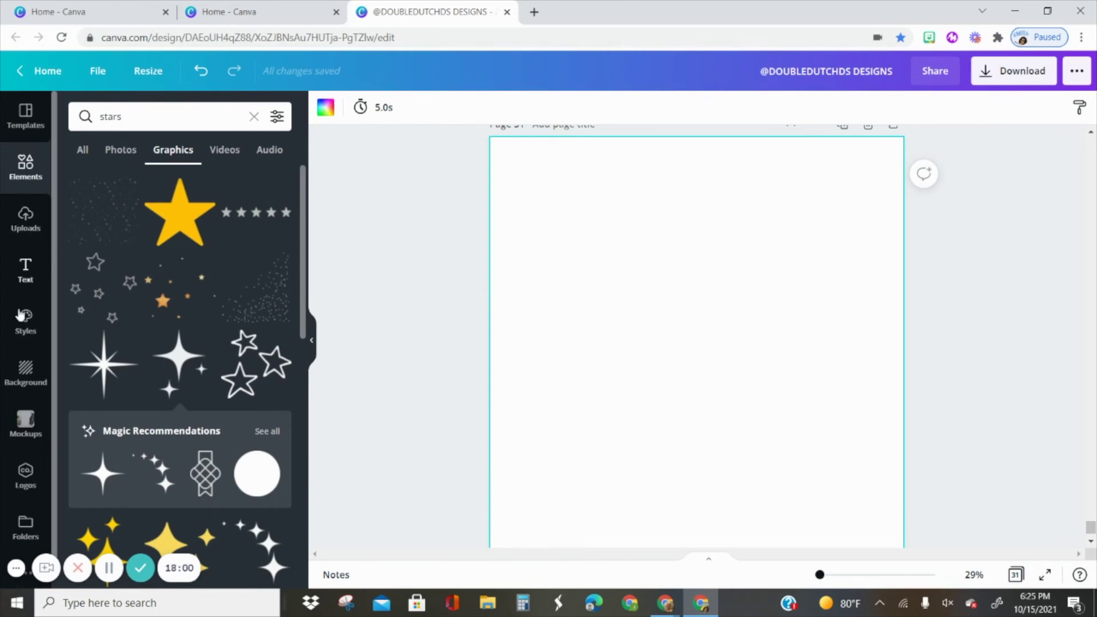
click(25, 421)
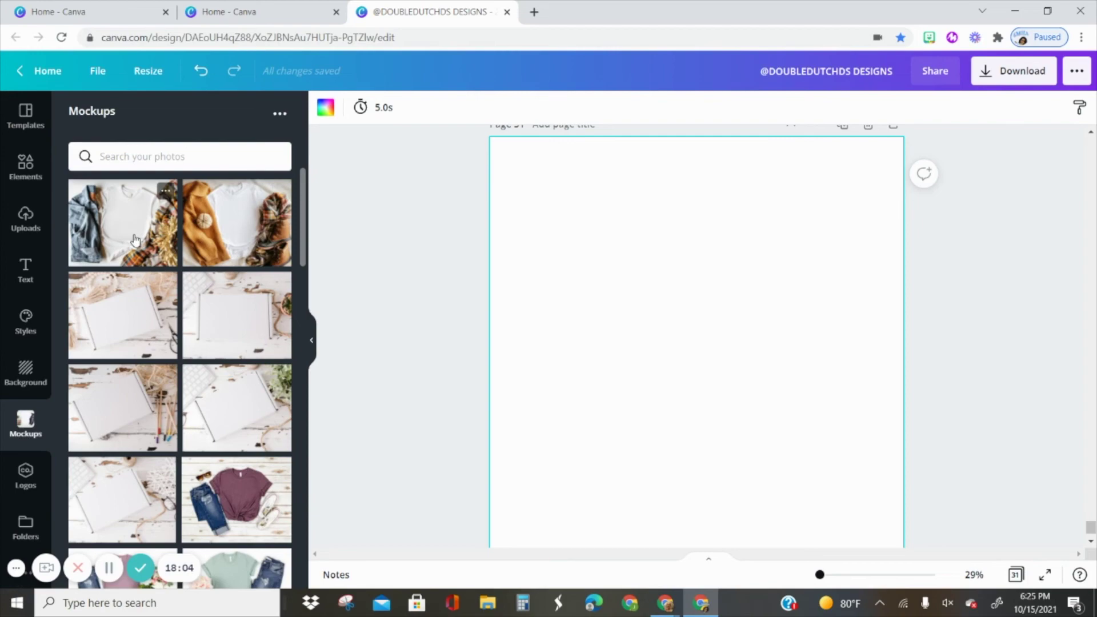
scroll(189, 324, down, 12)
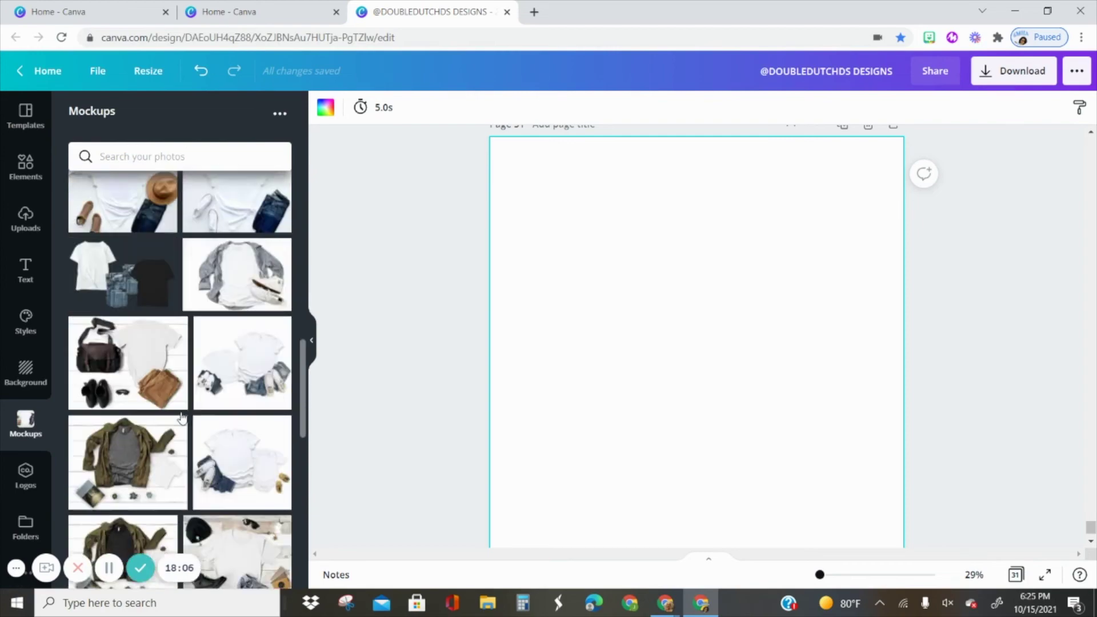
scroll(182, 417, down, 3)
scroll(194, 417, up, 10)
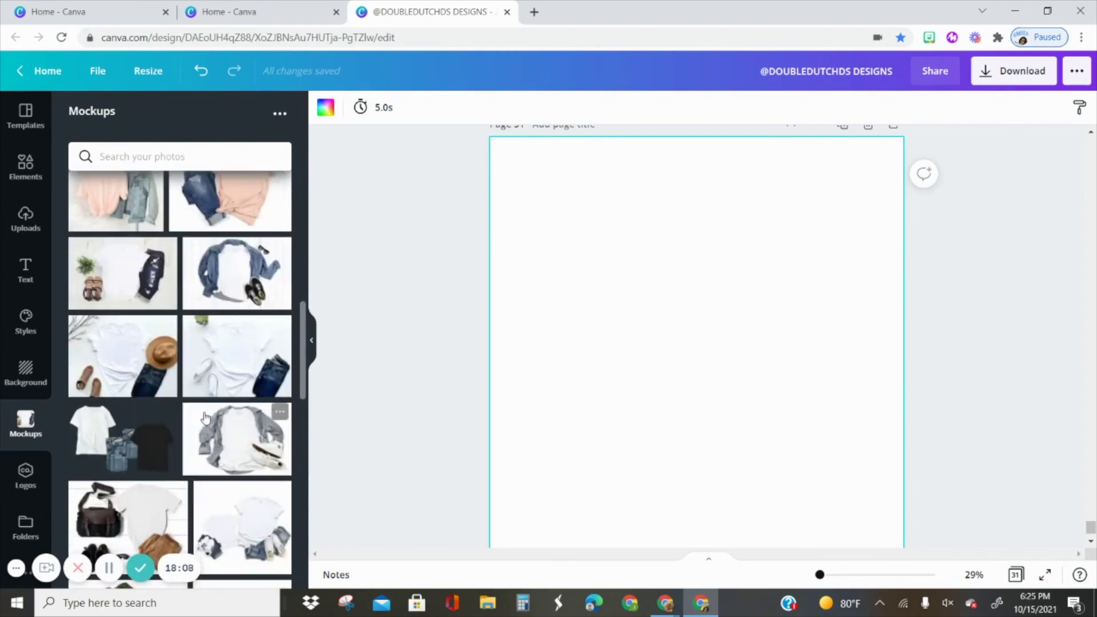
scroll(206, 418, up, 3)
scroll(246, 360, down, 5)
scroll(287, 301, up, 2)
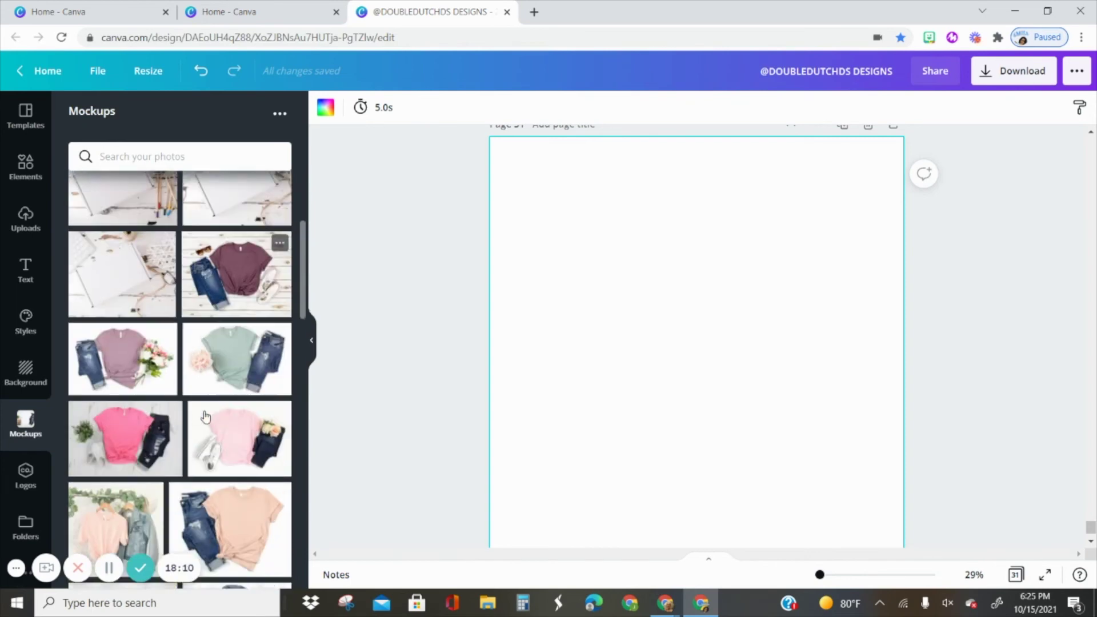
click(287, 301)
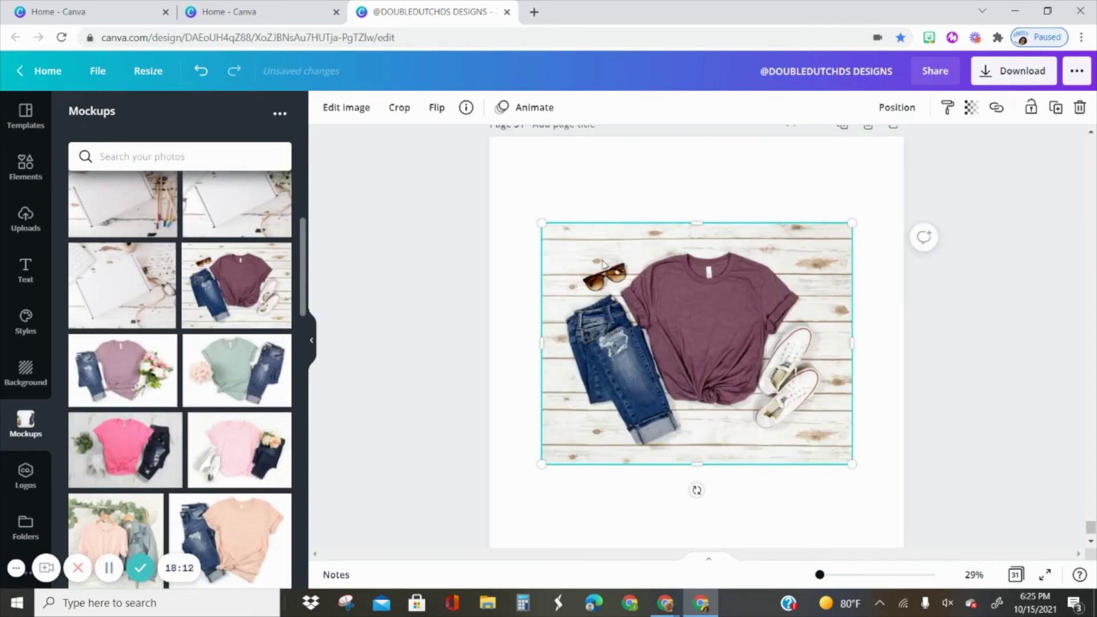
- Stretch the maroon mockup's corner and edges so it fills the page edge to edge
drag(544, 223, 463, 162)
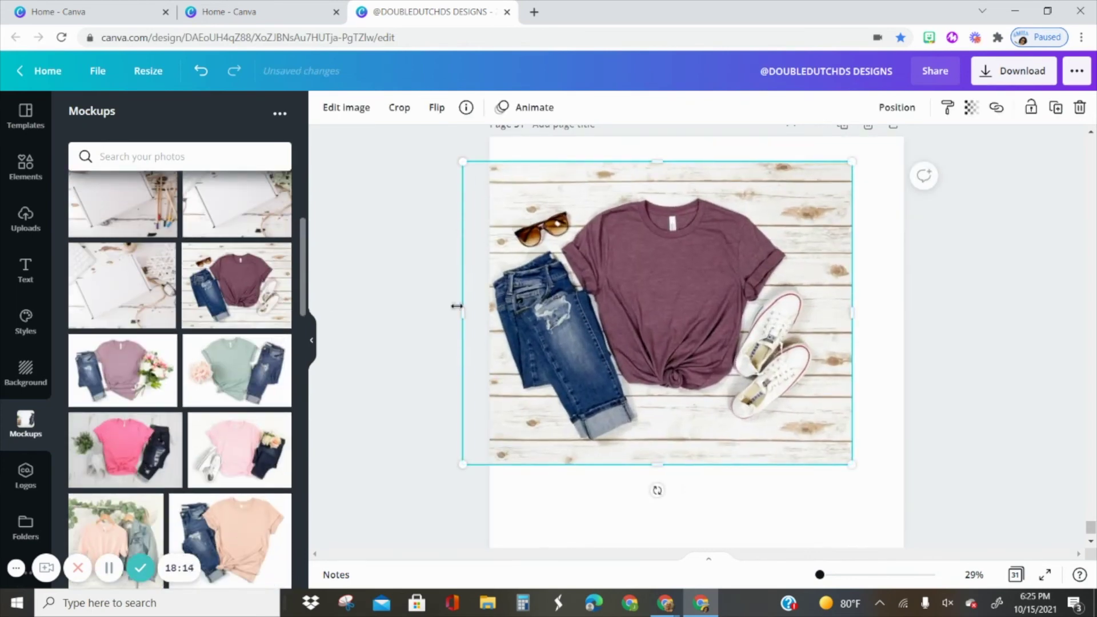
drag(456, 306, 571, 298)
scroll(703, 350, down, 2)
drag(868, 379, 871, 379)
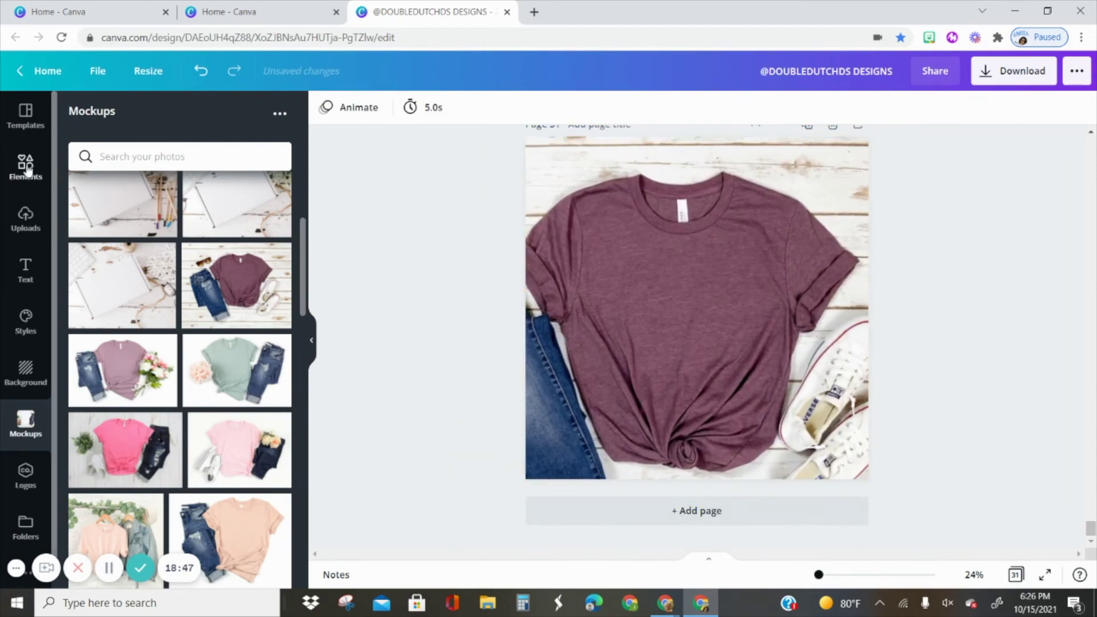
click(26, 166)
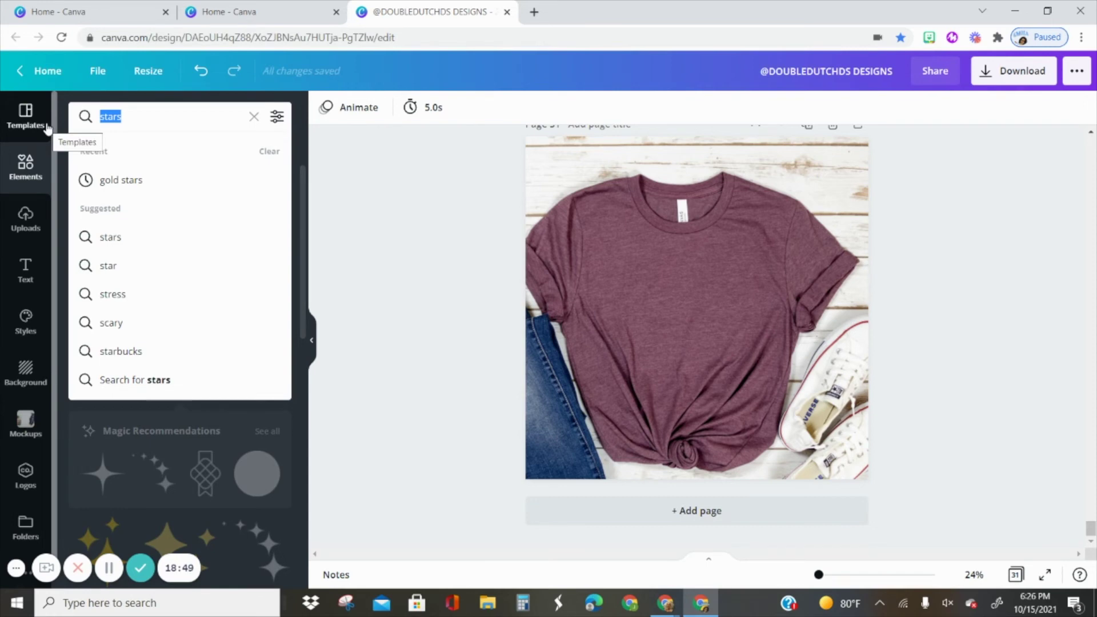
- Search Elements for 'fall leaves' and switch to the photo results
text(leaves)
key(Return)
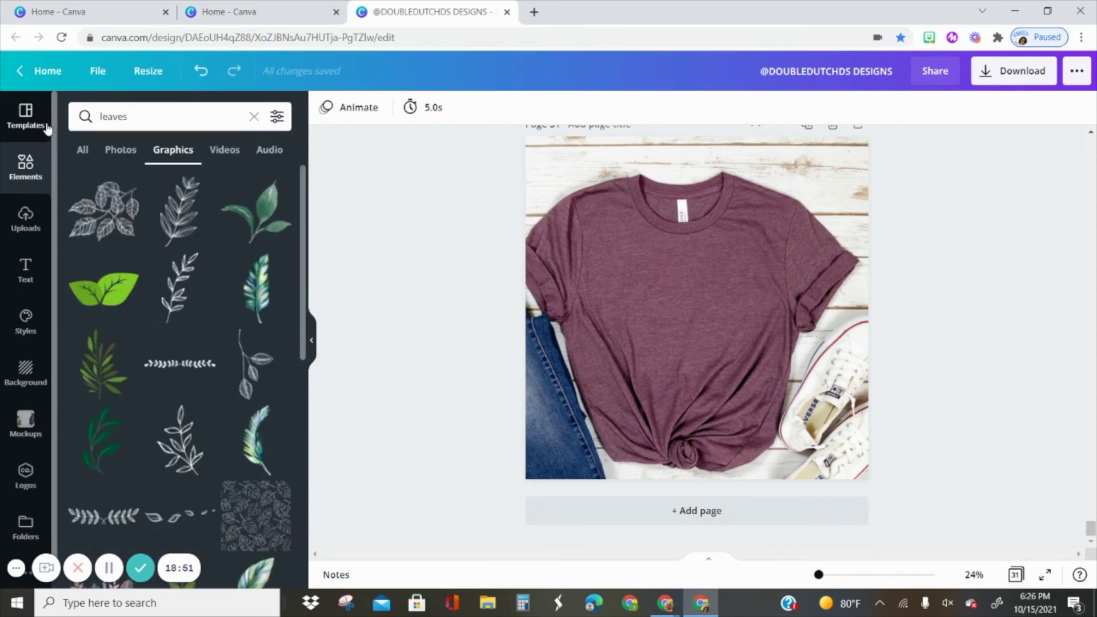
click(165, 114)
text(fall)
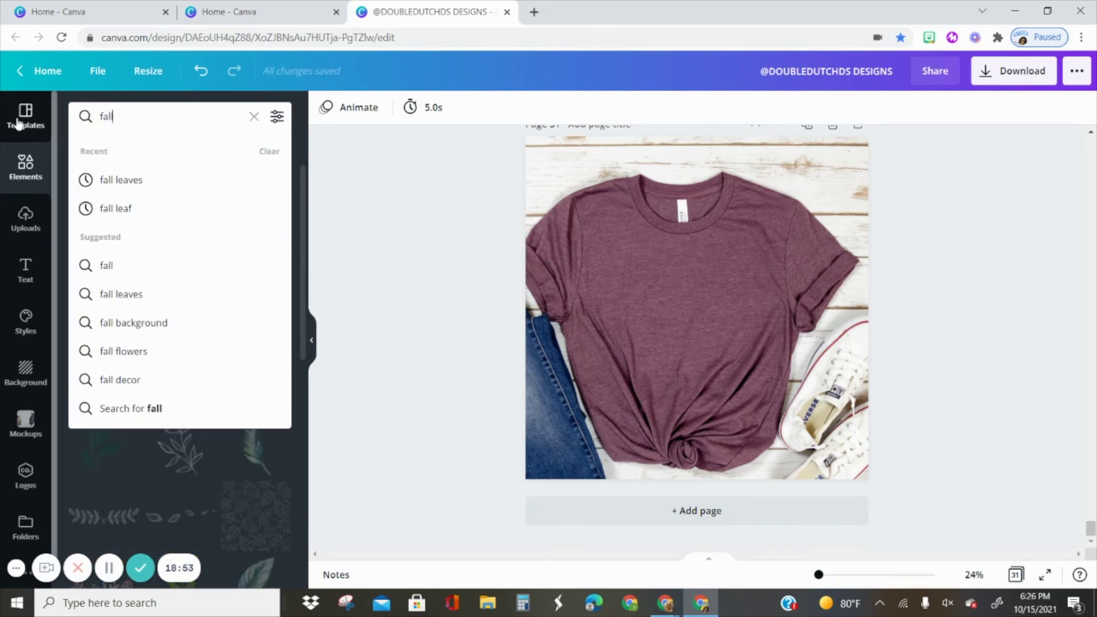
text( elave)
key(BackSpace)
key(BackSpace)
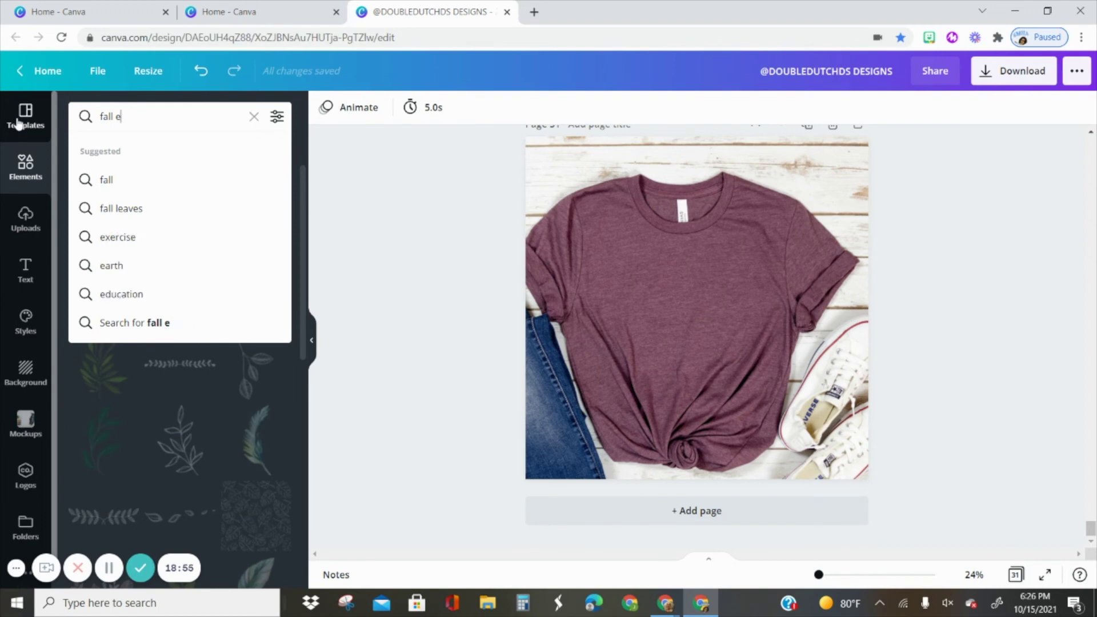
text(leaves)
key(Return)
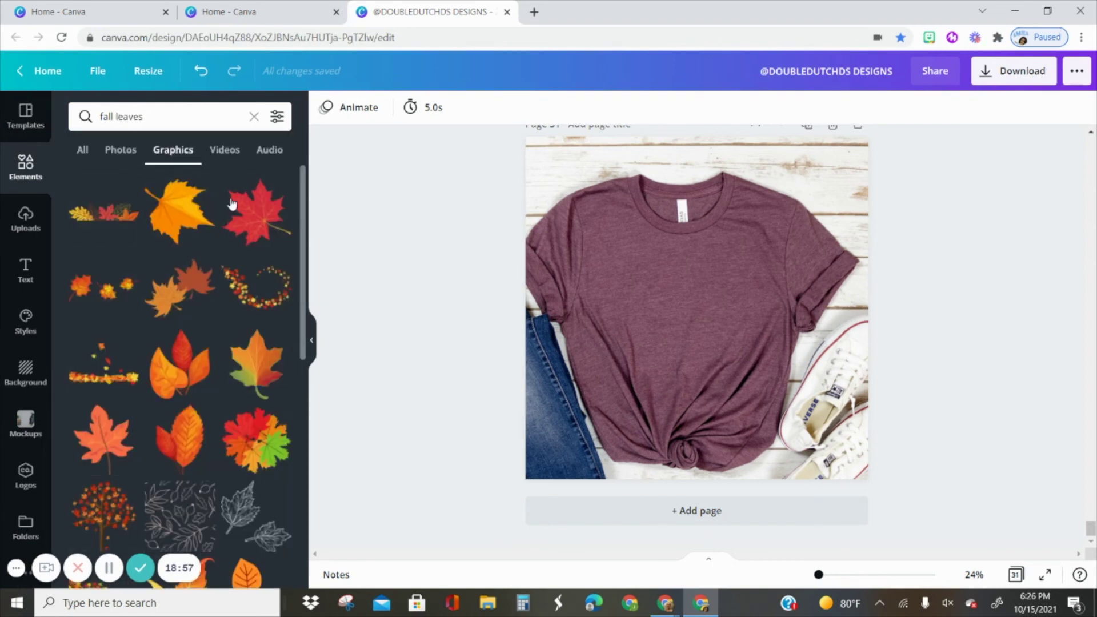
click(121, 151)
scroll(102, 398, down, 5)
scroll(103, 342, up, 2)
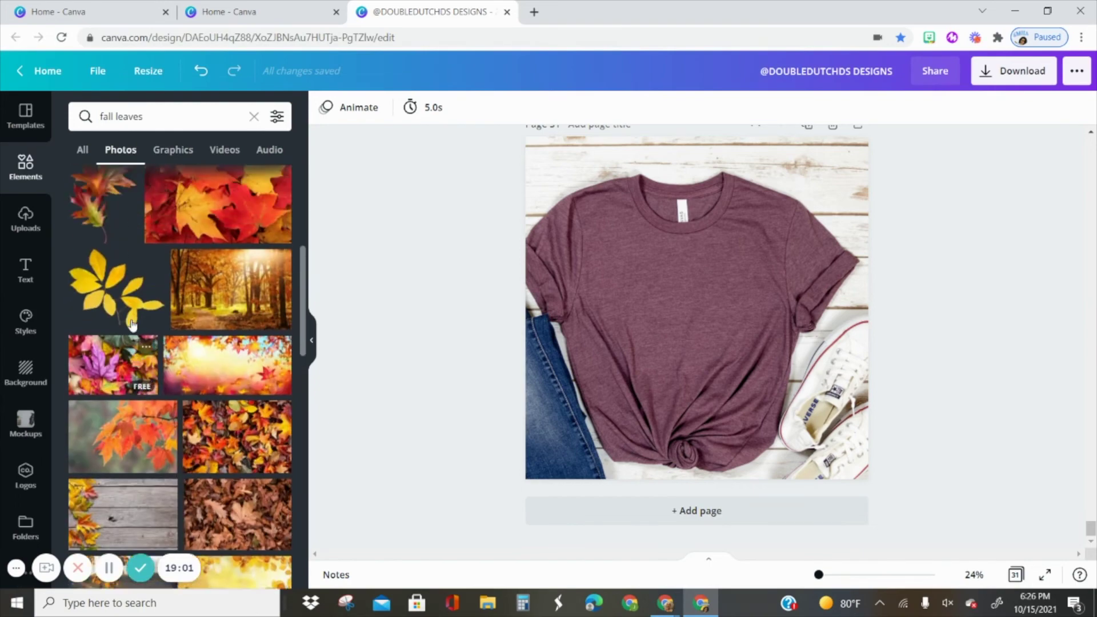
- Add an autumn leaf sprig and tilt it into the shirt's upper-right corner
click(103, 285)
drag(694, 292, 826, 204)
drag(826, 309, 884, 296)
drag(838, 198, 849, 192)
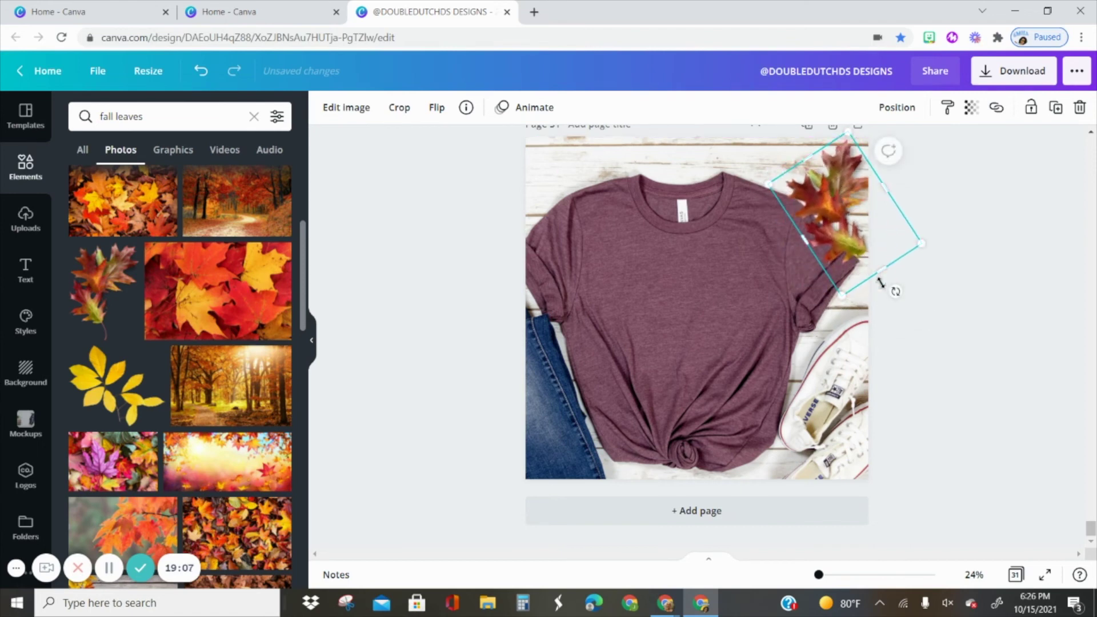
- Duplicate the leaf sprig and place the copy, rotated the other way, at lower left
key(ctrl+d)
drag(646, 376, 576, 425)
drag(624, 503, 488, 520)
click(955, 402)
scroll(954, 376, up, 6)
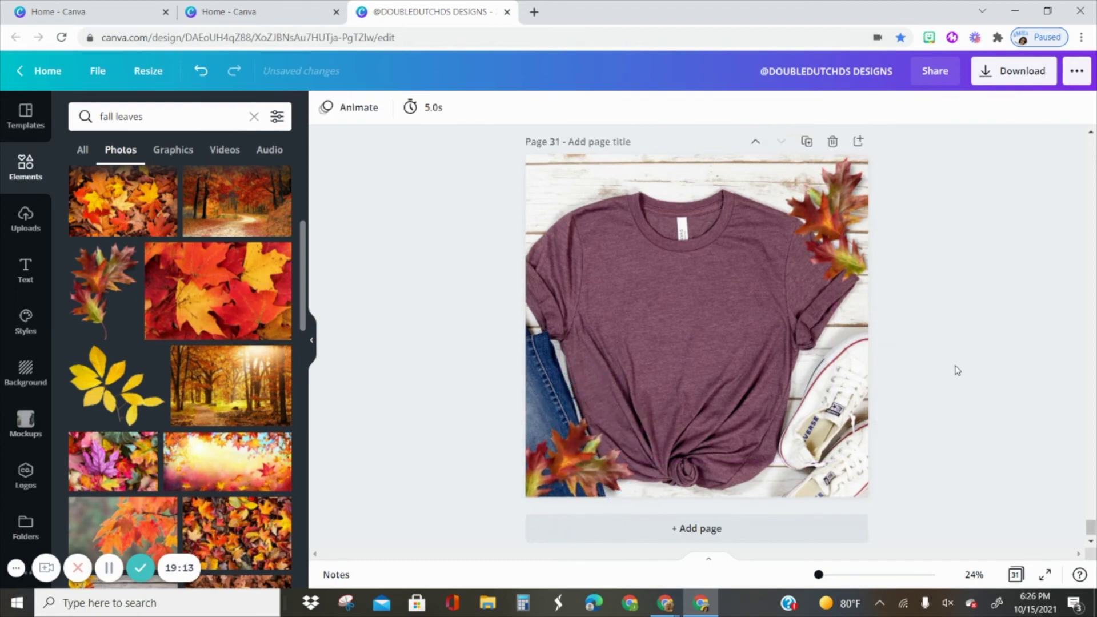
click(560, 220)
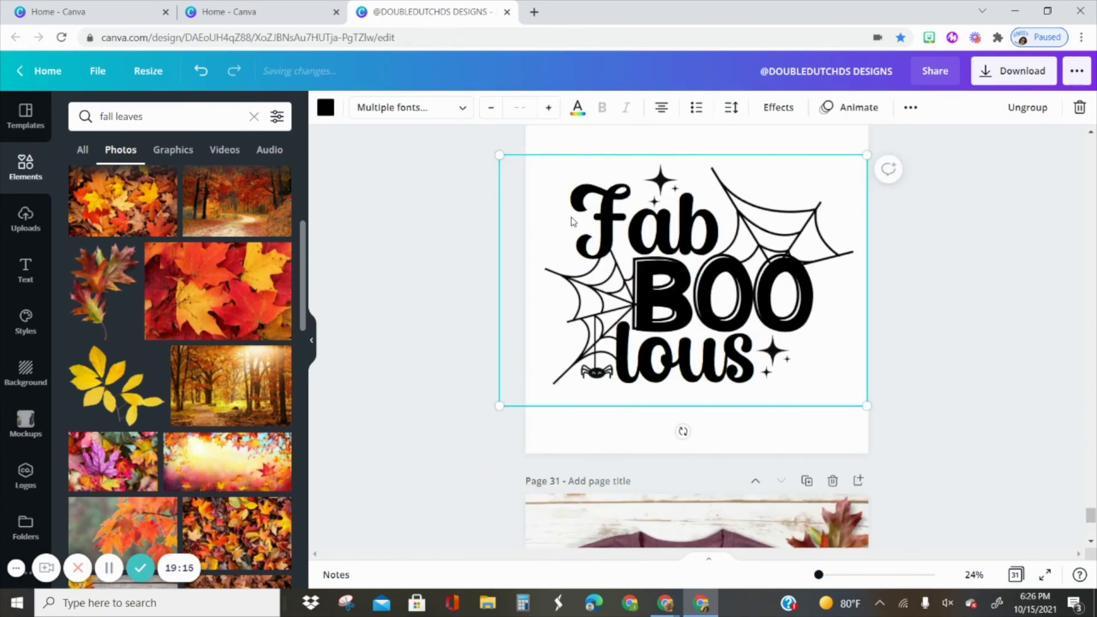
- Paste the Fab BOO lous design onto the maroon shirt, shrunk and centred on the chest
scroll(575, 252, down, 6)
key(ctrl+v)
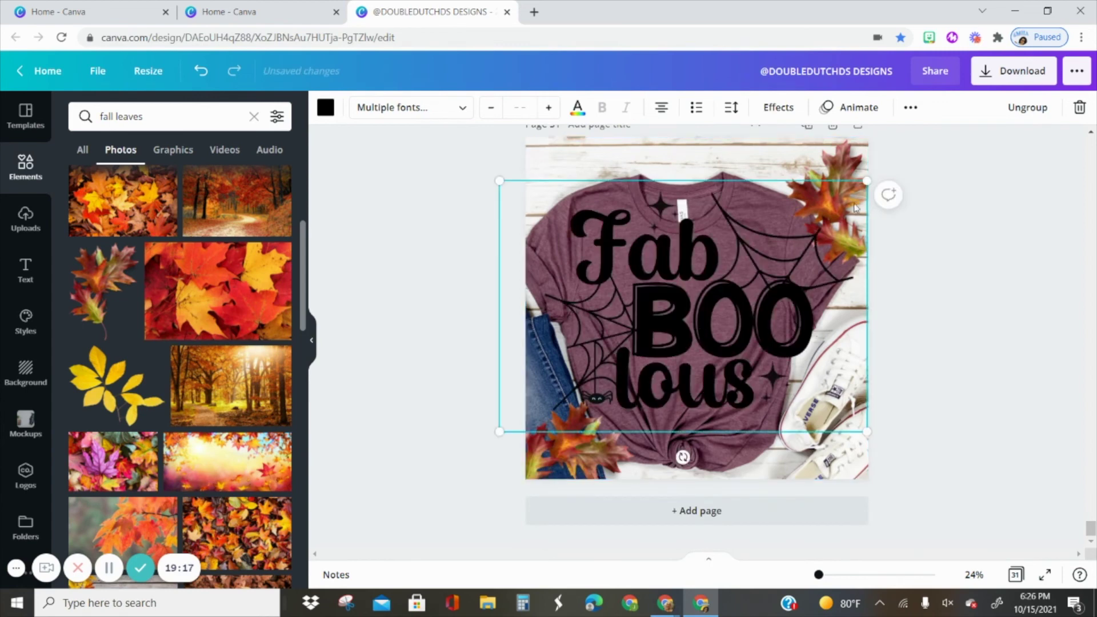
drag(866, 179, 692, 299)
drag(629, 346, 694, 326)
- Nudge the design slightly lower on the shirt and add a blank page 32
click(1002, 388)
click(694, 320)
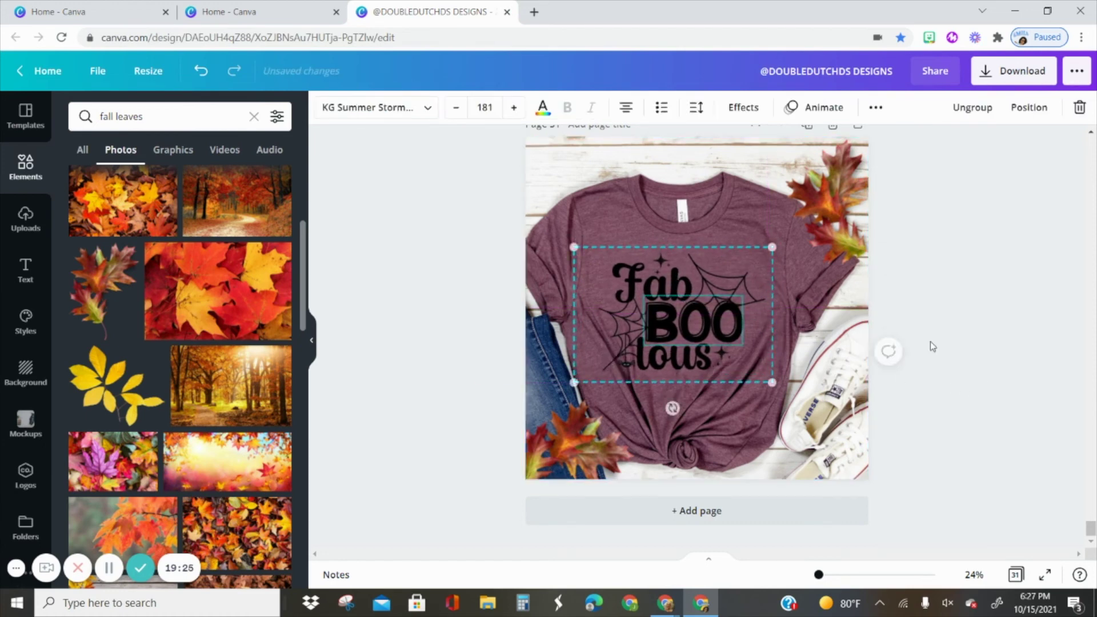
click(1000, 357)
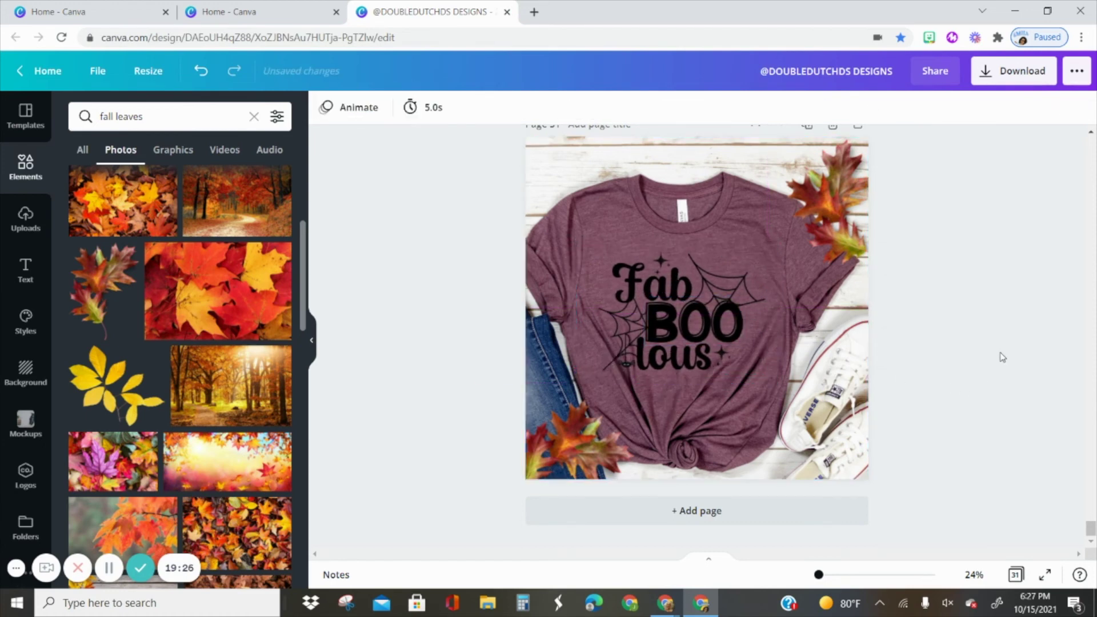
click(723, 510)
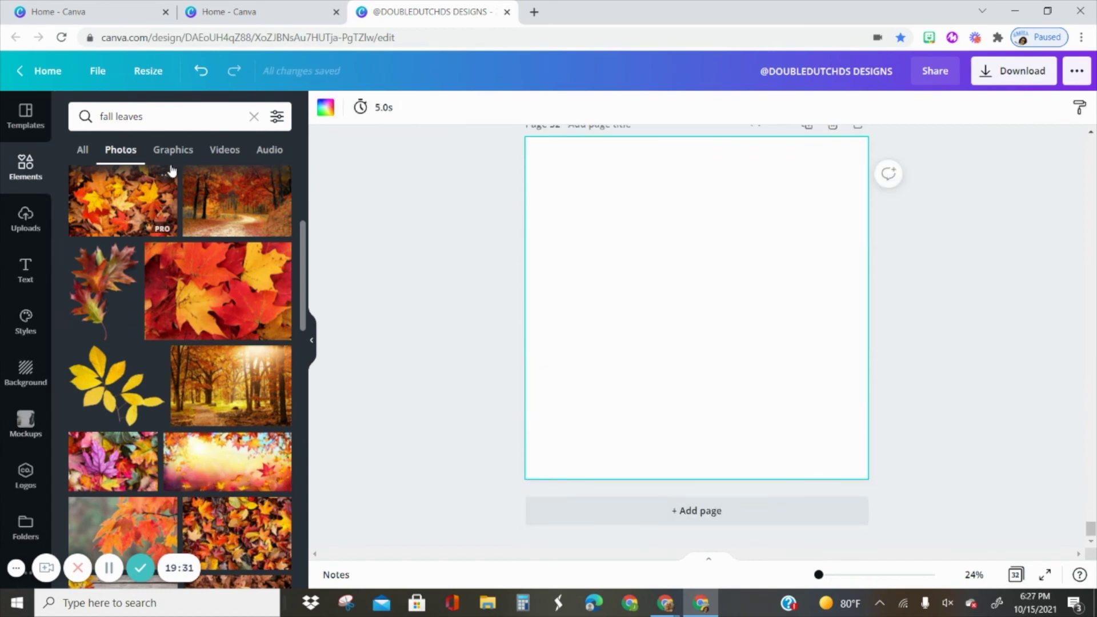
- Replace the search query with 'orange t-shrit mockup' and browse the photo results
click(77, 116)
key(ctrl+a)
text(orange )
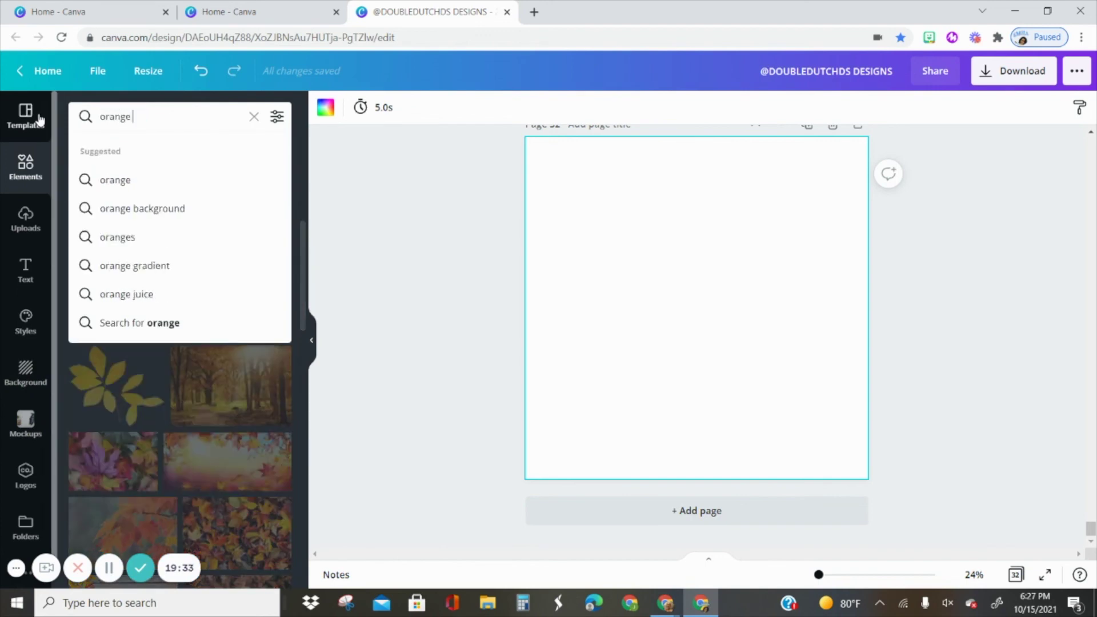
text(t-shrit mock)
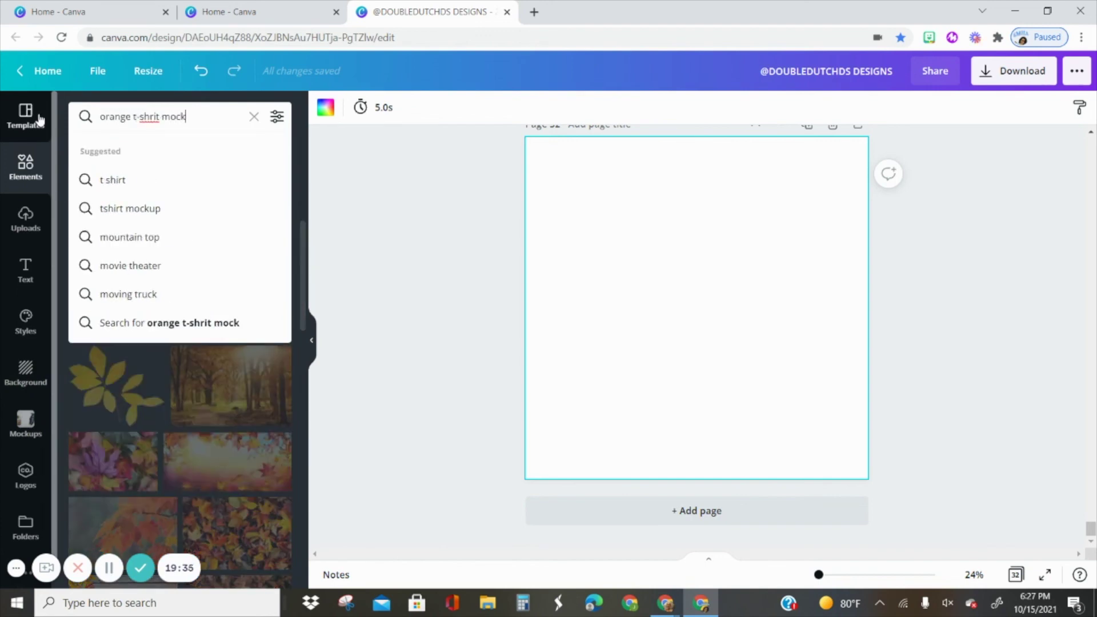
text(up)
key(Return)
scroll(148, 405, down, 5)
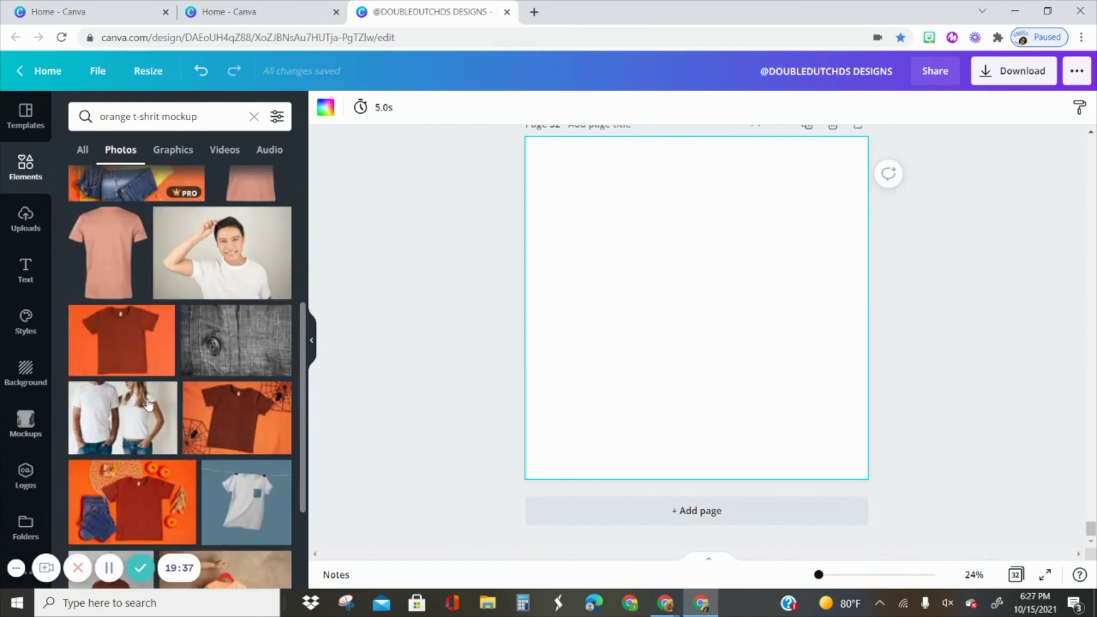
scroll(154, 394, down, 3)
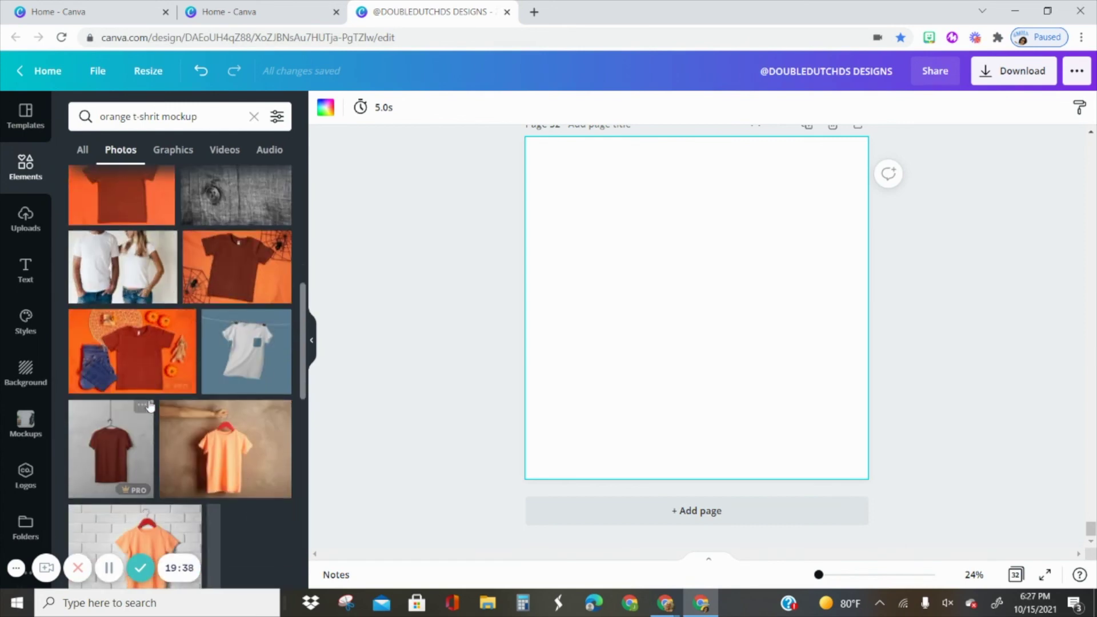
- Add the orange spiderweb shirt photo, delete it, then bring up the saved Mockups collection
click(234, 283)
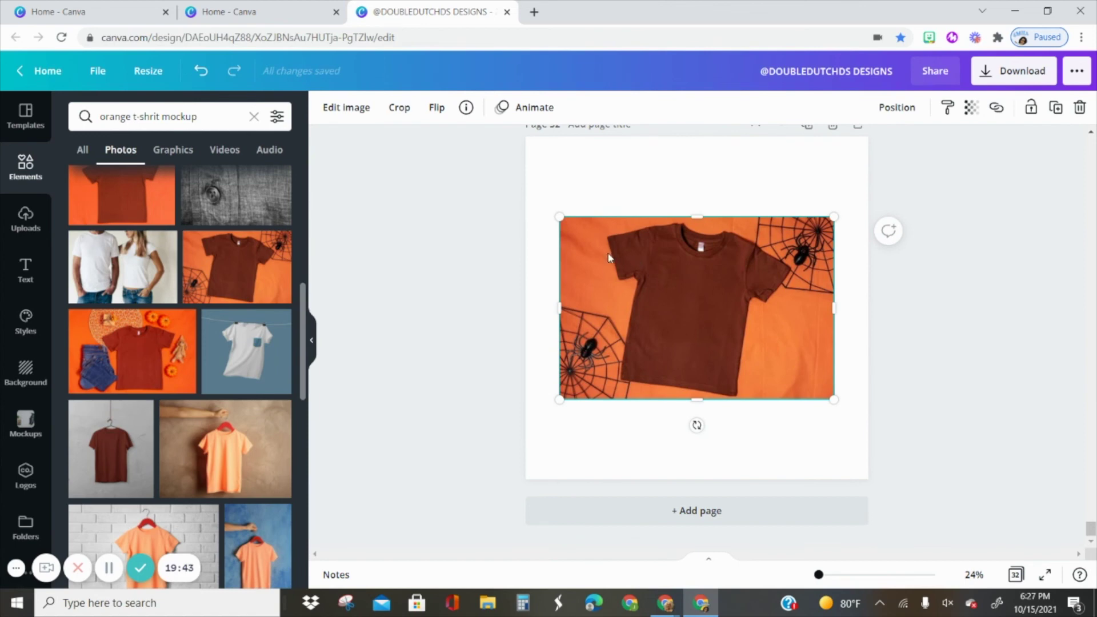
key(Delete)
scroll(200, 367, down, 4)
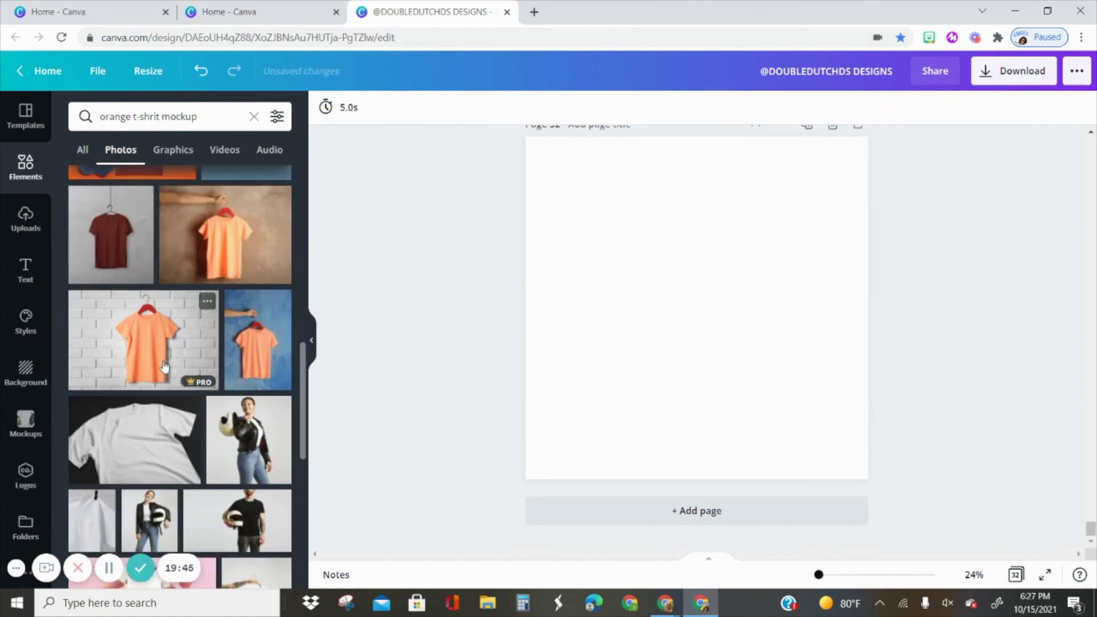
scroll(164, 366, down, 10)
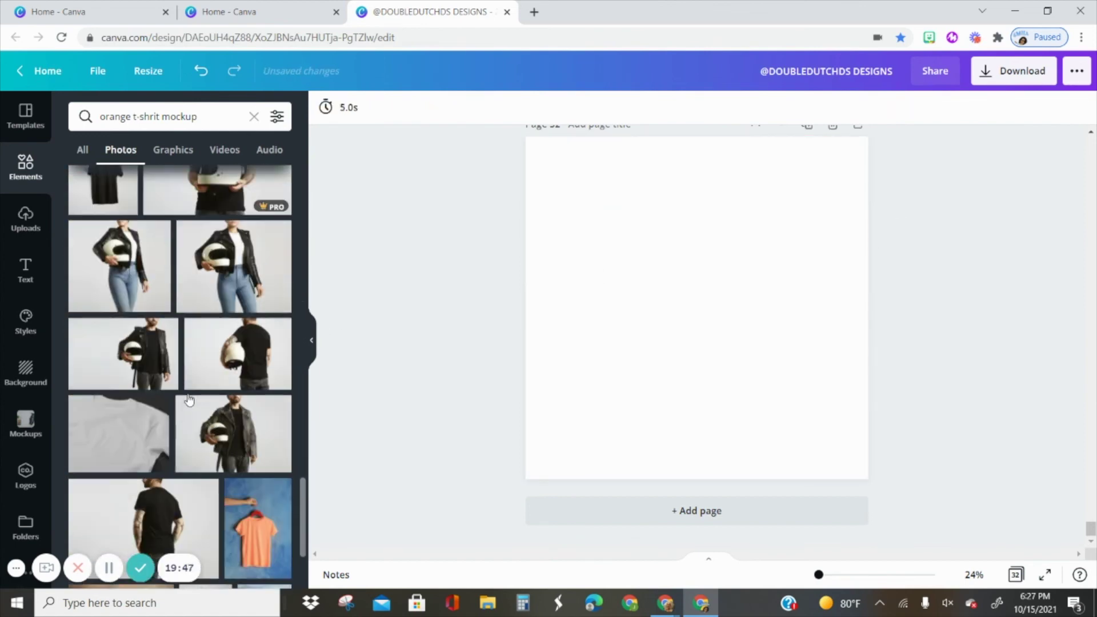
scroll(189, 399, down, 10)
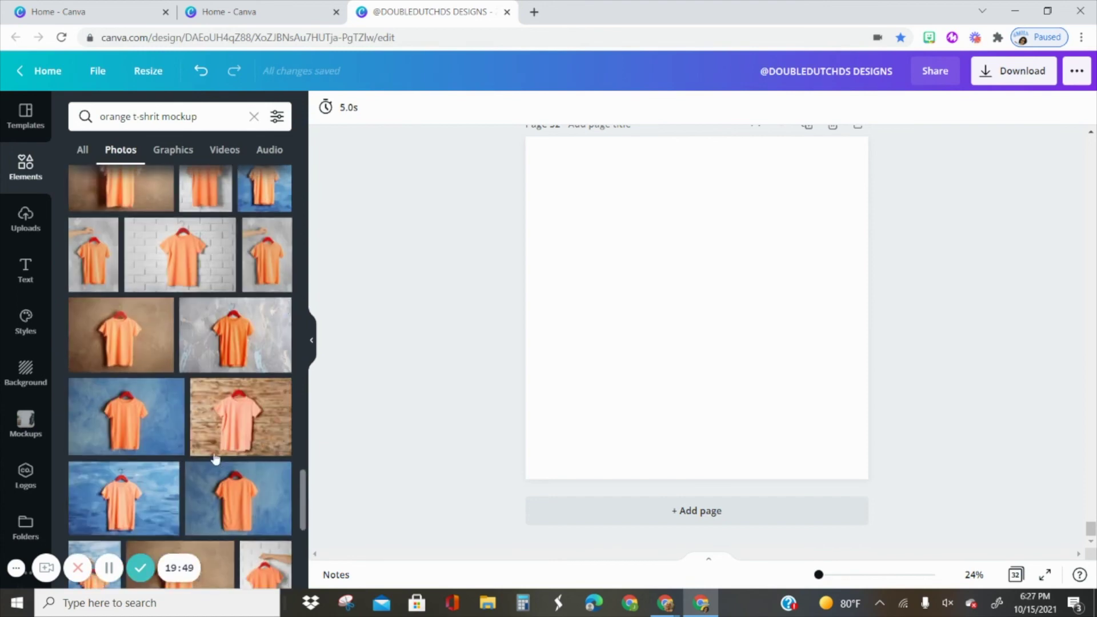
click(25, 422)
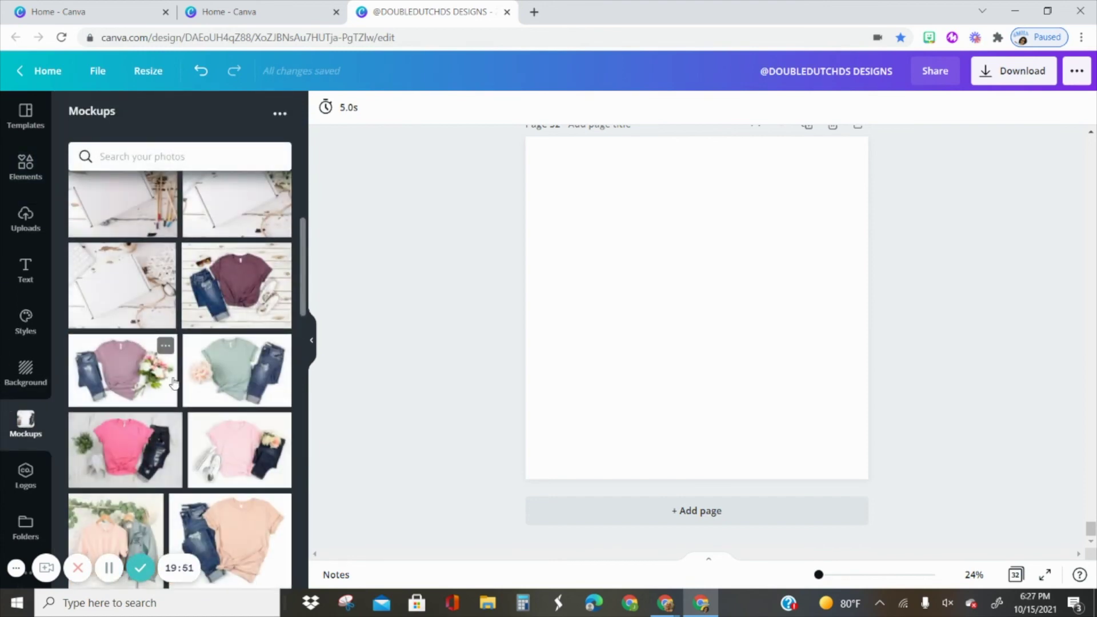
- Add the peach t-shirt mockup and enlarge it to fill the page
scroll(189, 406, up, 4)
scroll(196, 416, down, 2)
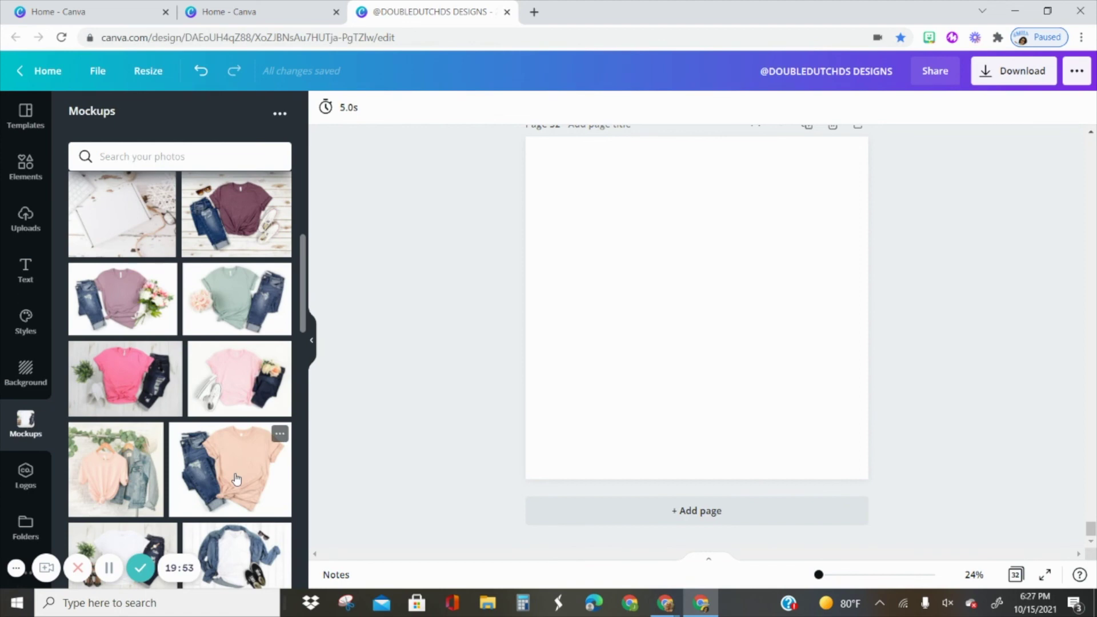
click(237, 478)
drag(567, 200, 432, 102)
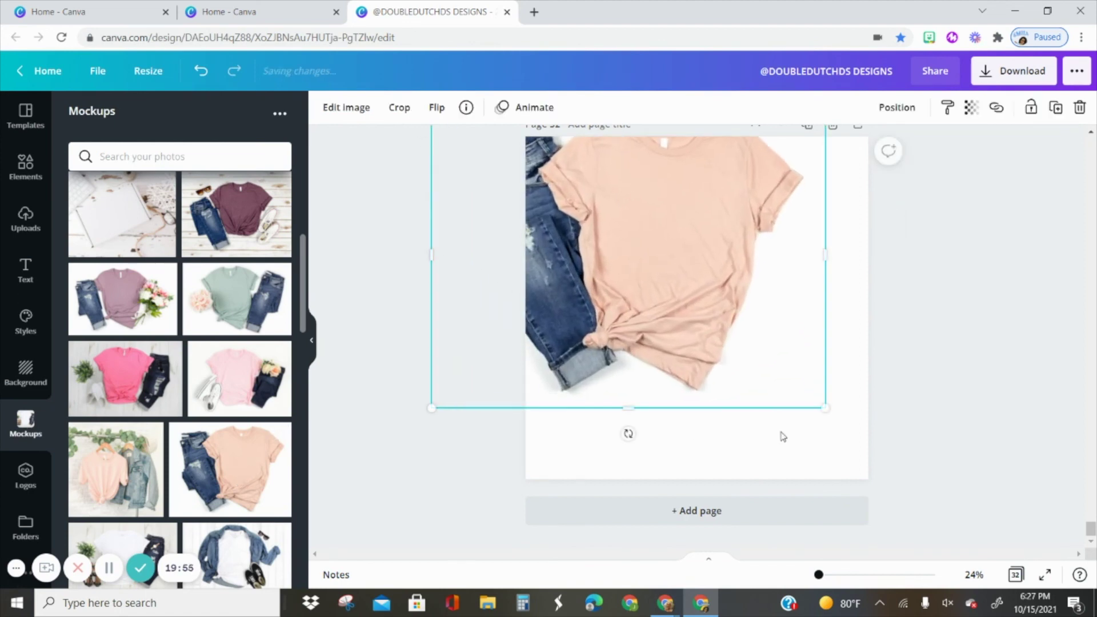
drag(828, 408, 964, 554)
drag(812, 390, 769, 398)
- Paste the Fab BOO lous design from page 31 onto the peach shirt chest, undoing the extra shrink
scroll(960, 342, up, 2)
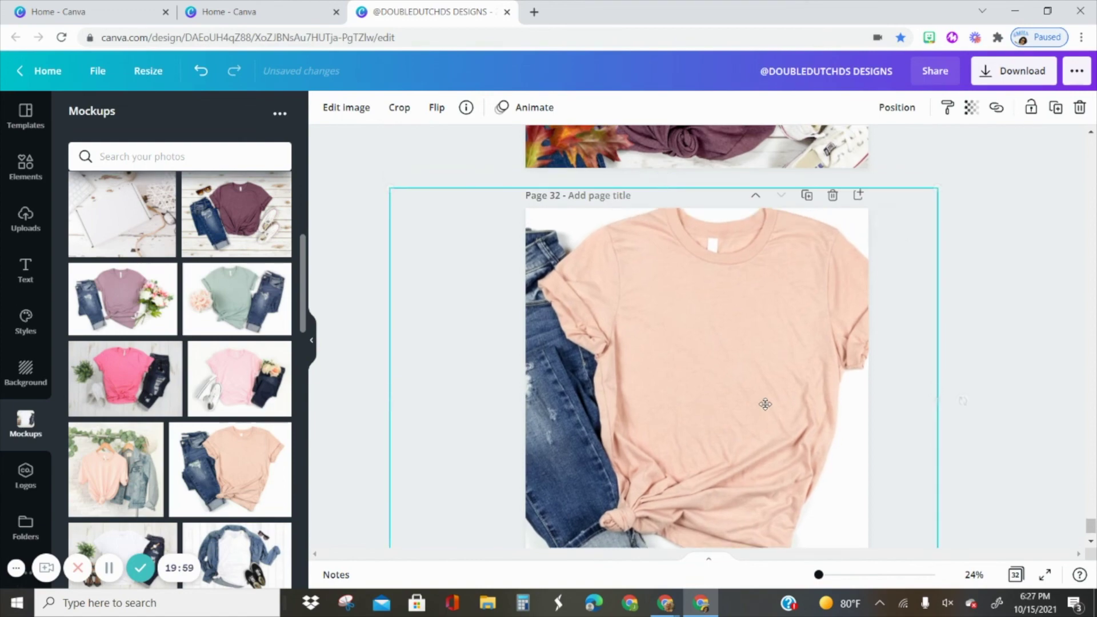
scroll(764, 412, up, 8)
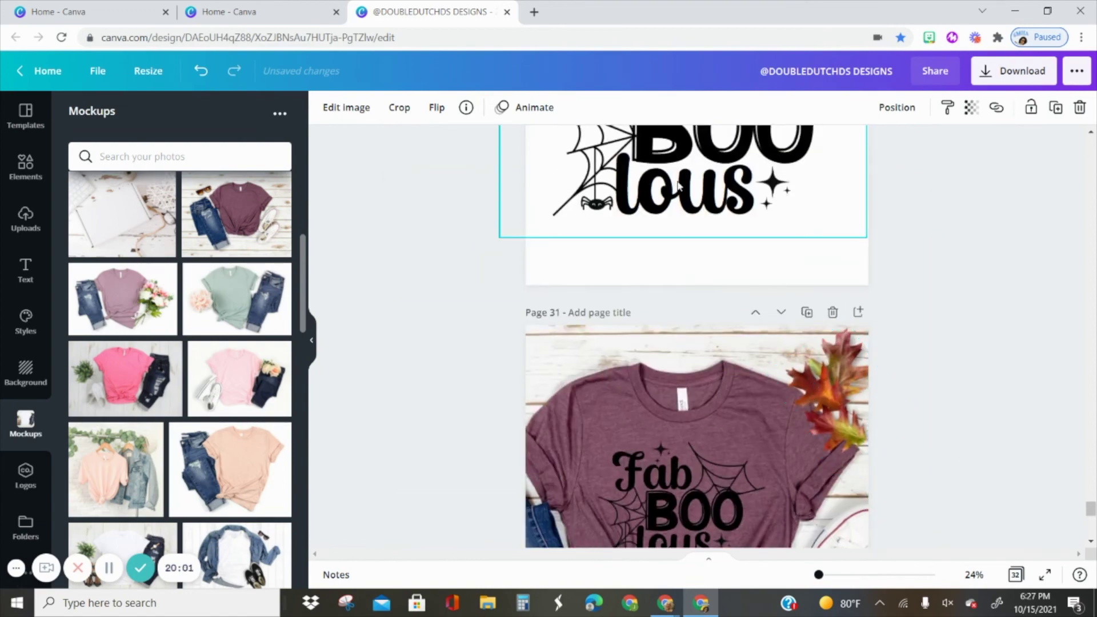
click(679, 185)
scroll(711, 300, down, 10)
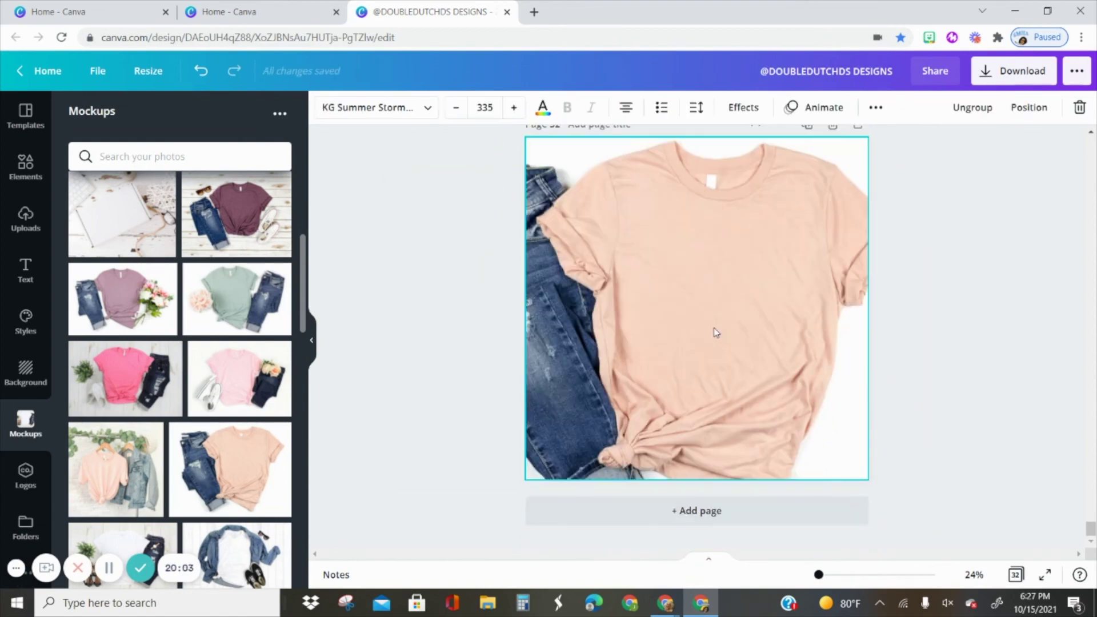
key(ctrl+v)
drag(866, 180, 844, 245)
drag(846, 199, 786, 235)
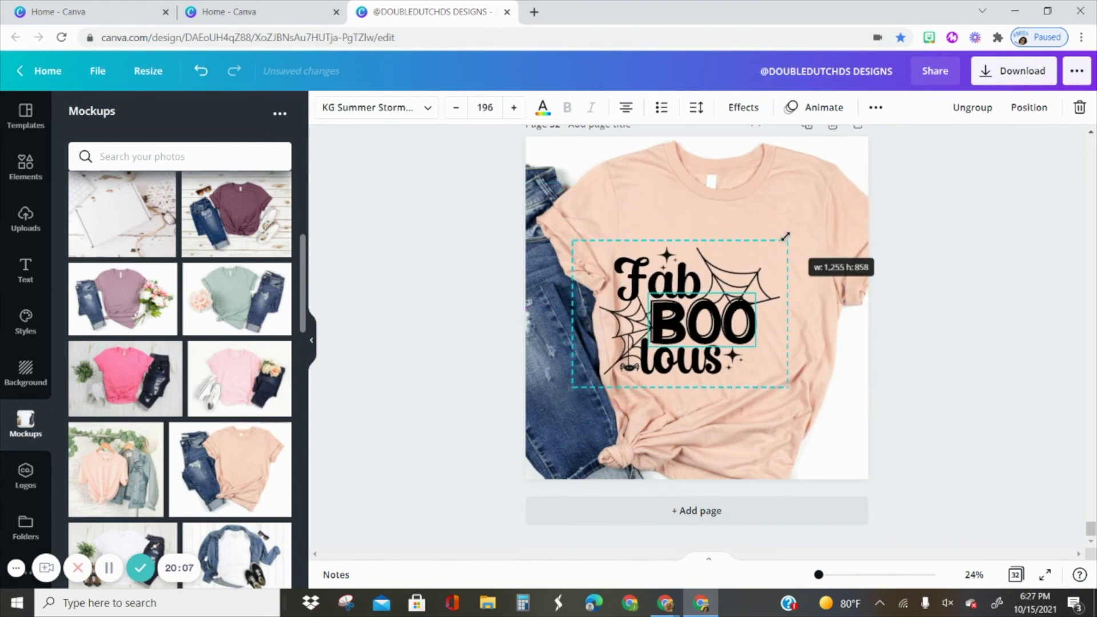
key(ctrl+z)
key(ctrl+z)
key(ctrl+z)
key(ctrl+z)
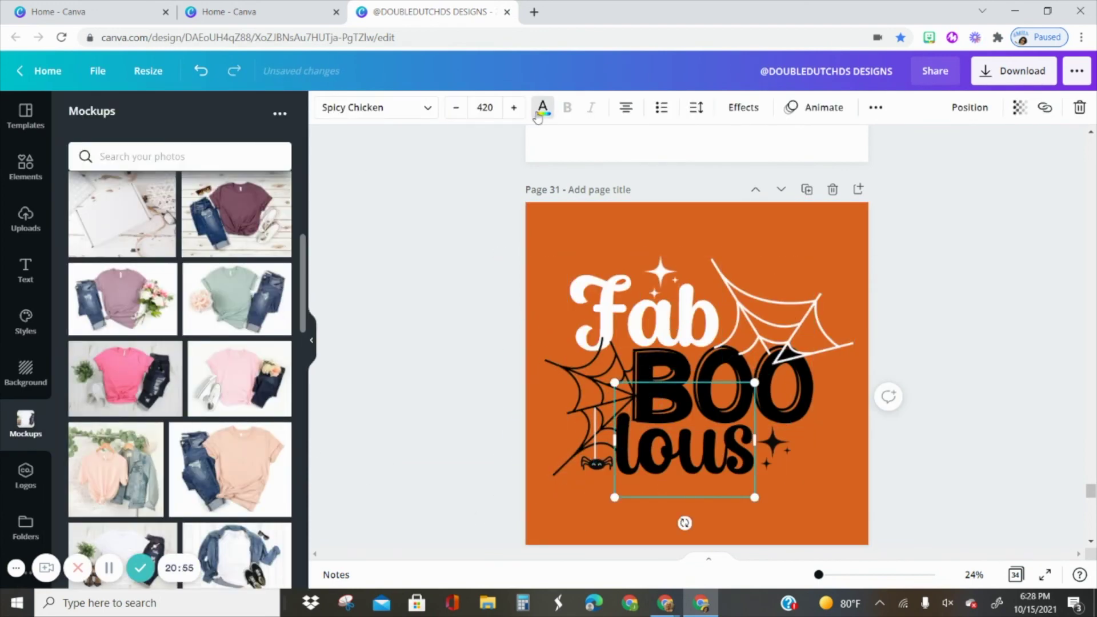
- Recolour the spider, BOO lettering and text white, and rotate the top sparkle
click(368, 112)
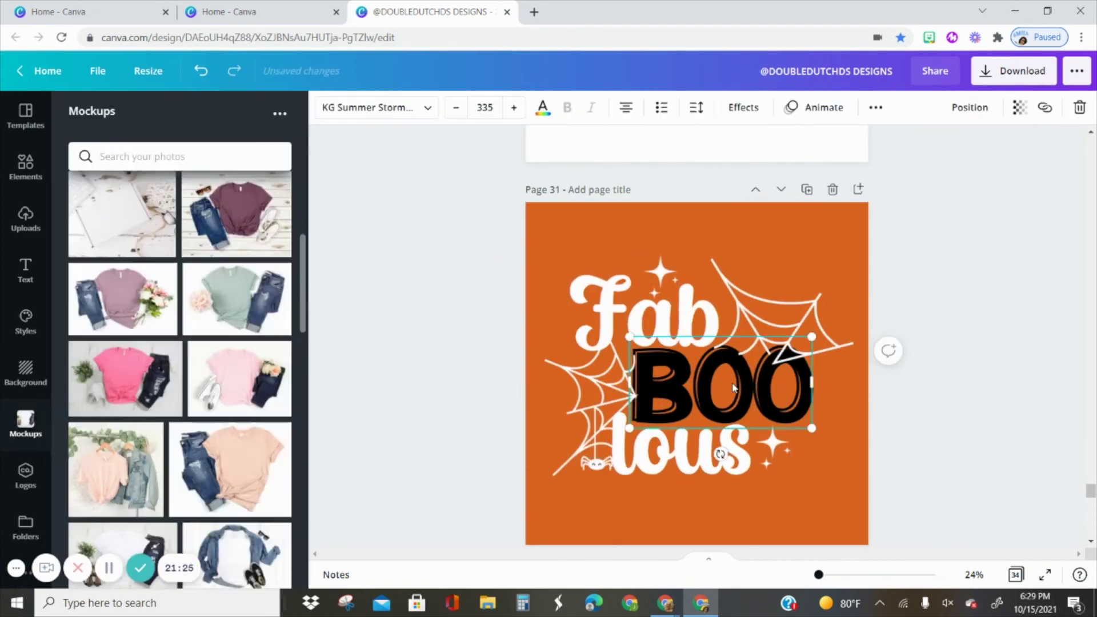
click(594, 466)
click(685, 445)
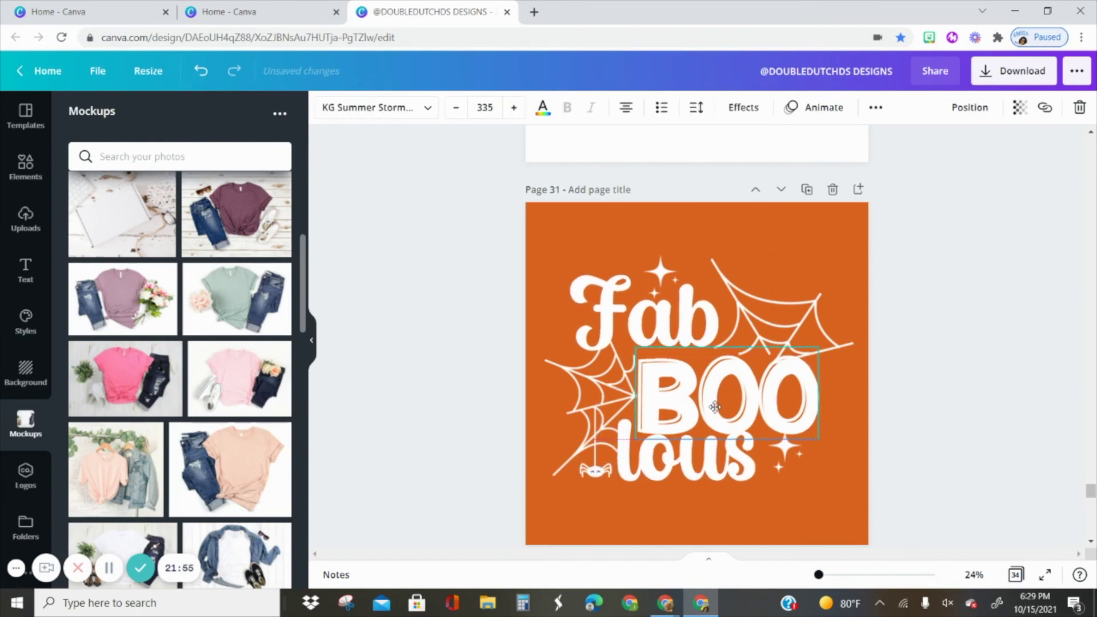
click(659, 273)
drag(657, 308, 634, 269)
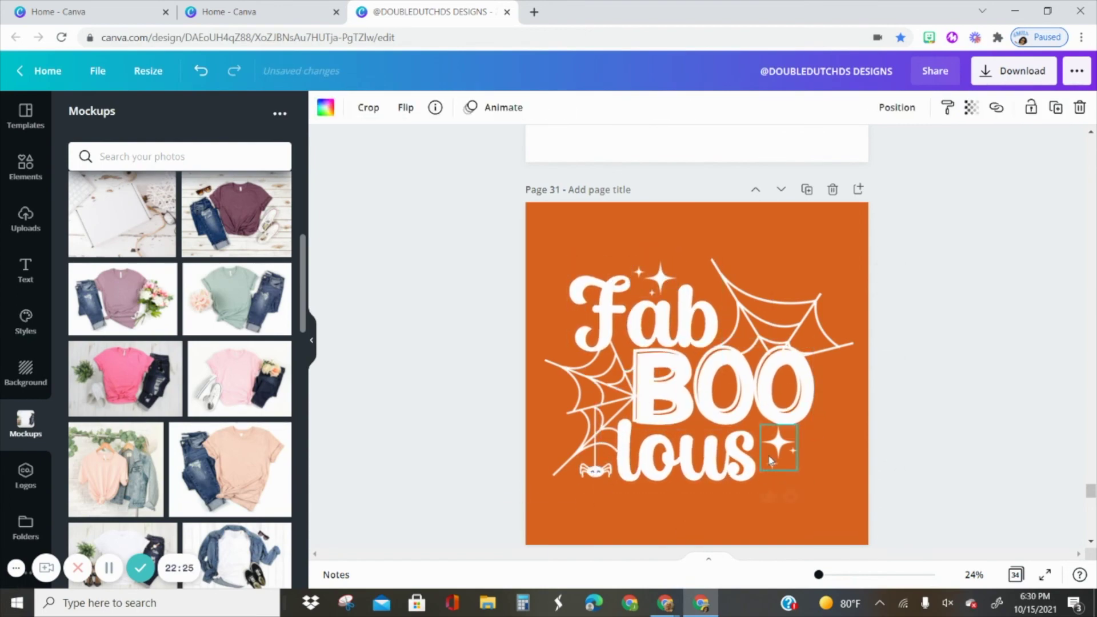
- Copy the white design onto the maroon shirt mockup on page 33 and position it on the chest
key(ctrl+c)
scroll(770, 460, down, 5)
key(ctrl+v)
scroll(697, 343, up, 5)
scroll(697, 342, down, 5)
drag(684, 427, 709, 325)
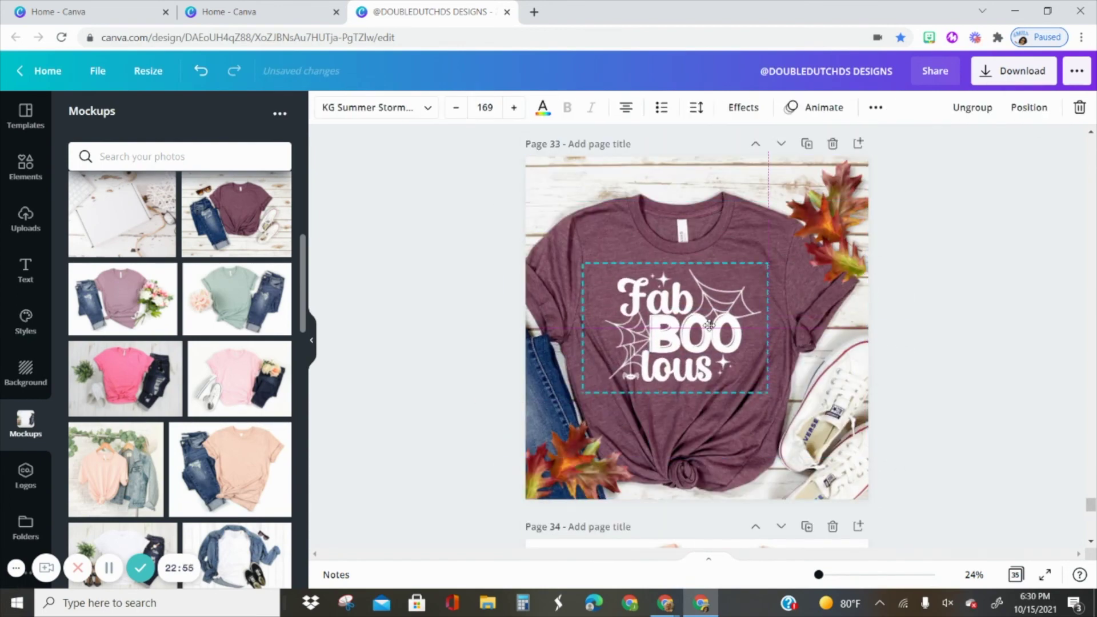
click(955, 438)
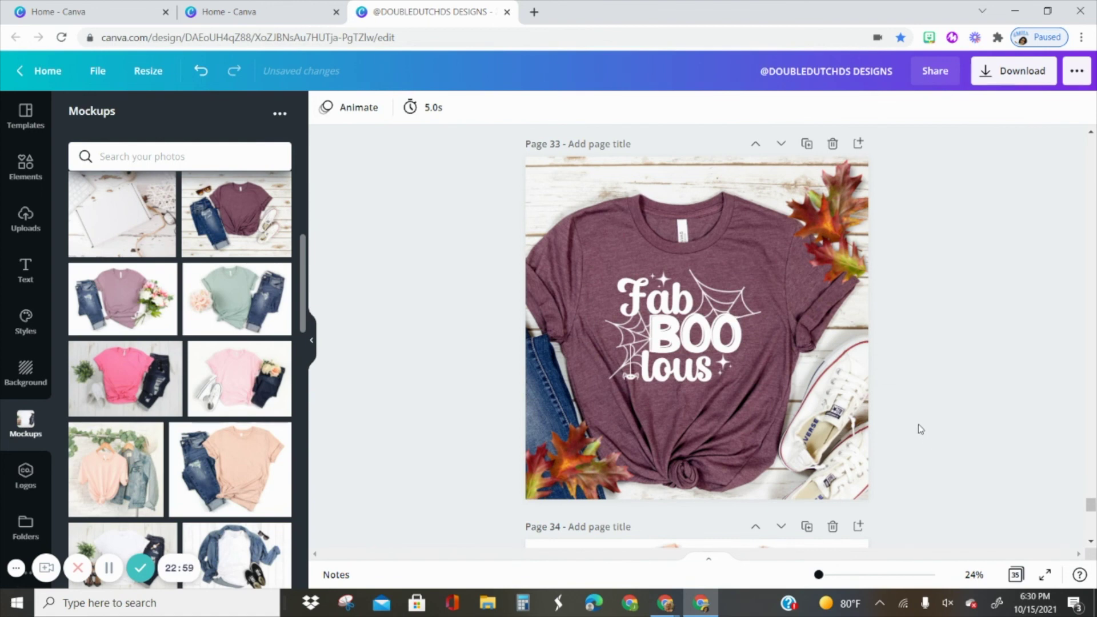